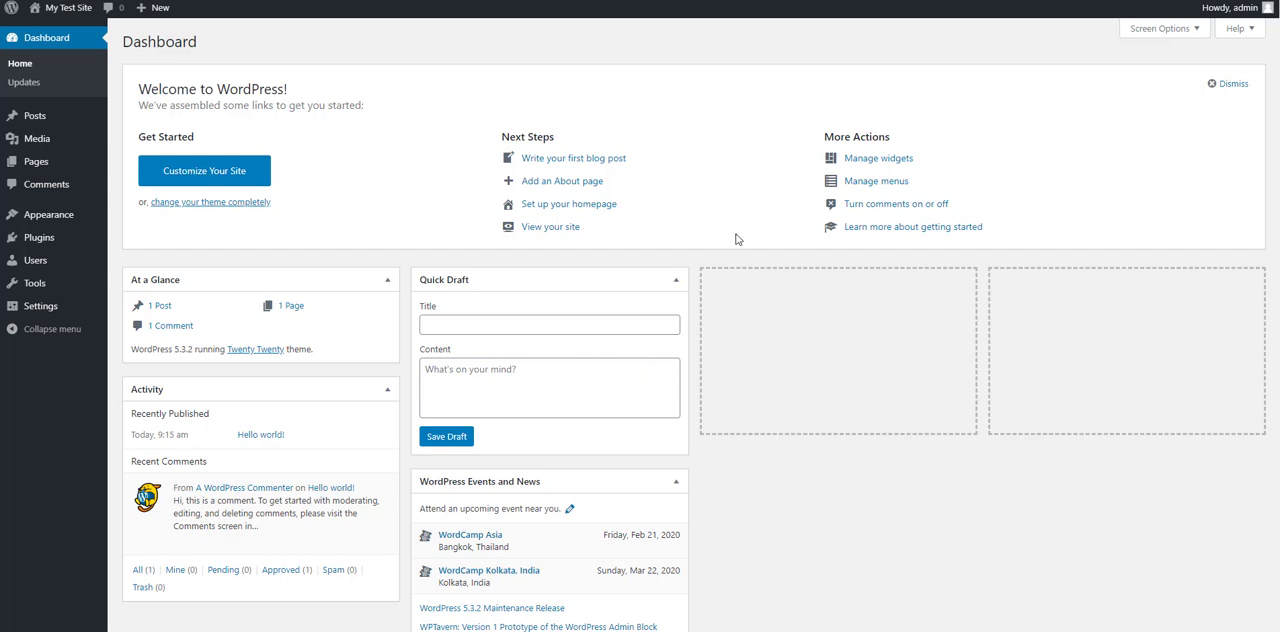
Step: Open the general settings, review the site title and tagline, and set the site timezone to Dhaka
mouse_move(40, 306)
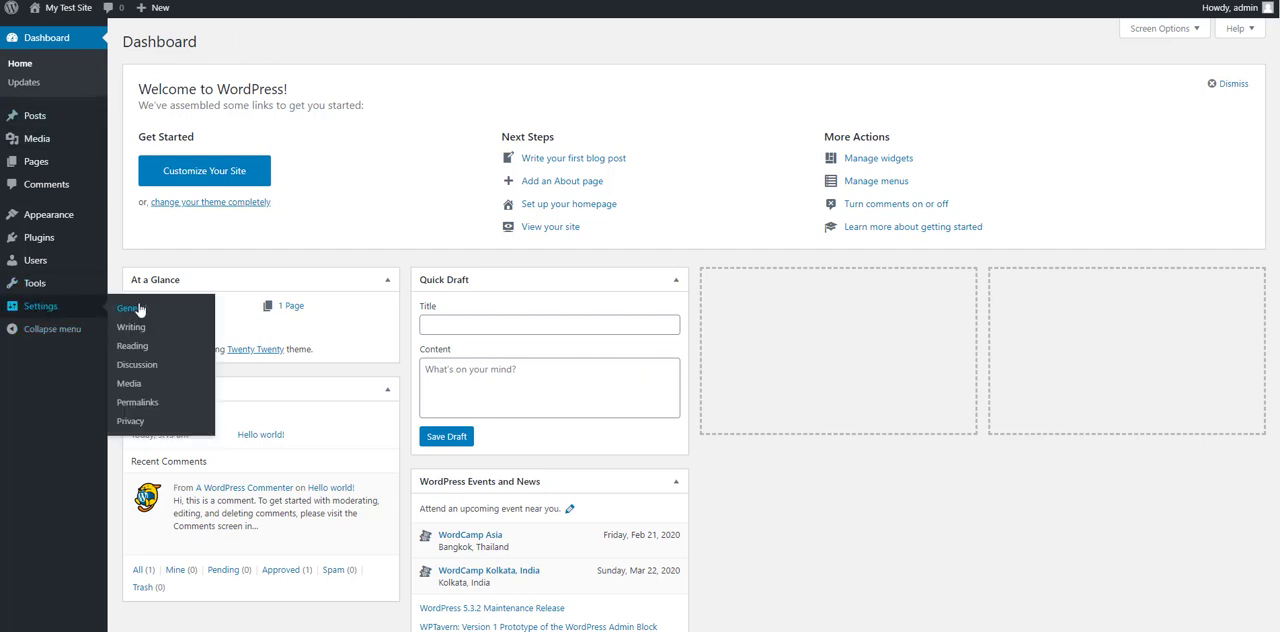
left_click(135, 309)
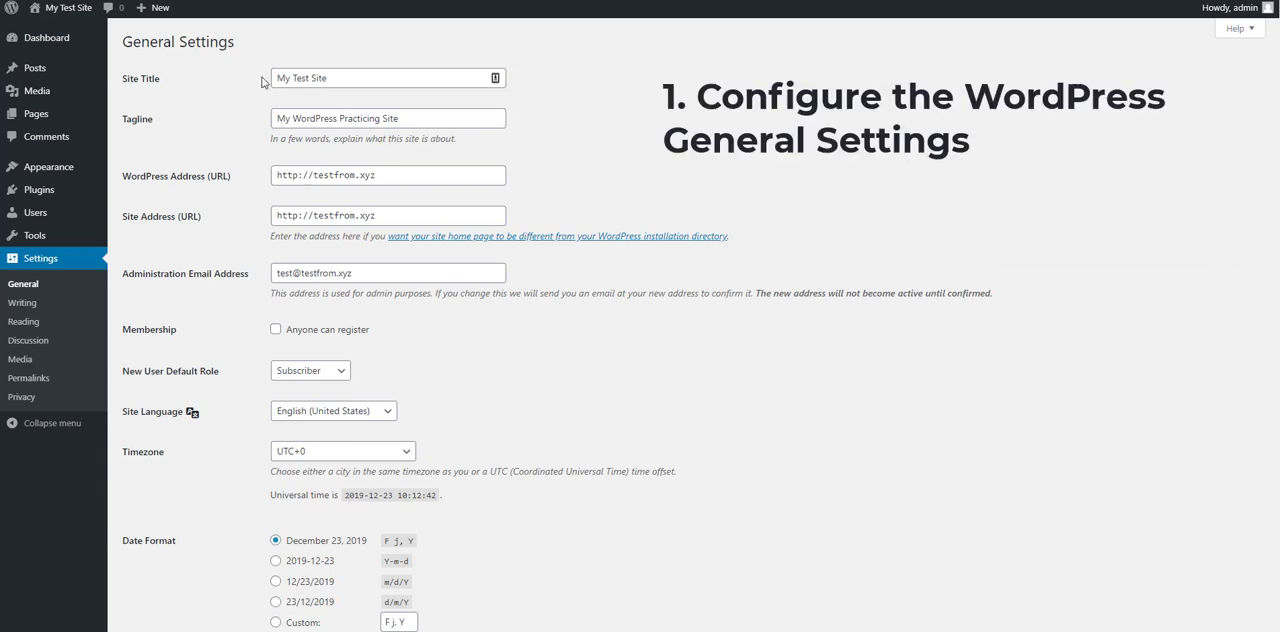
left_click_drag(275, 80, 420, 82)
left_click_drag(443, 120, 223, 124)
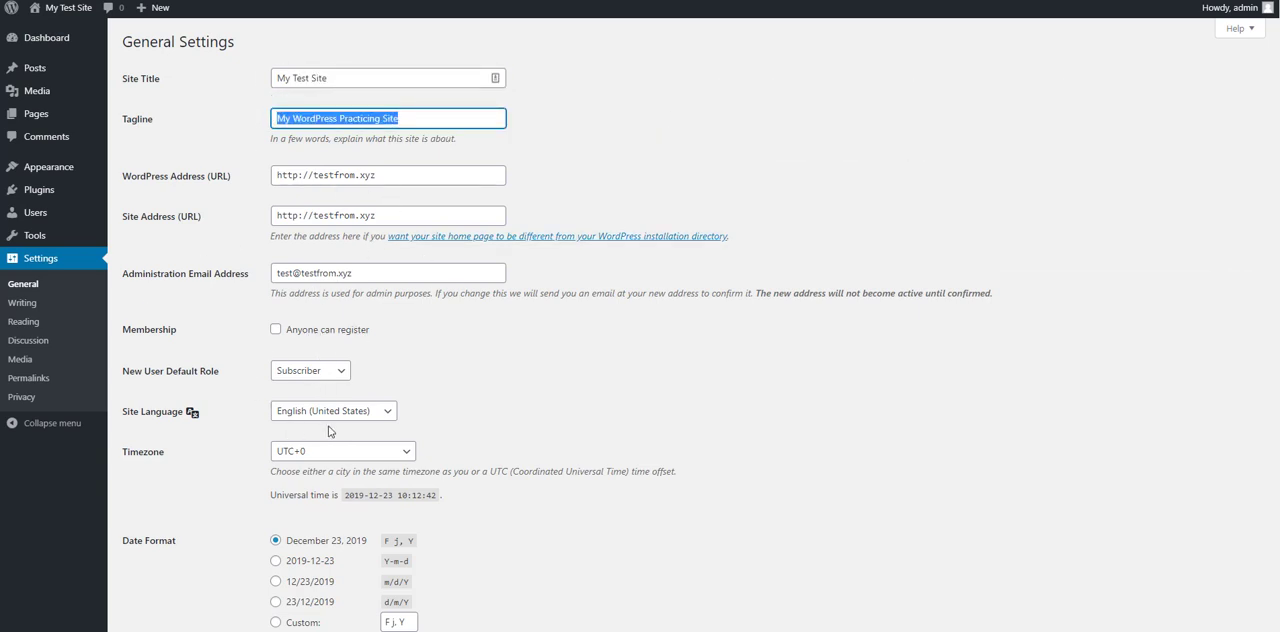
scroll(323, 297, "down", 5)
left_click(358, 164)
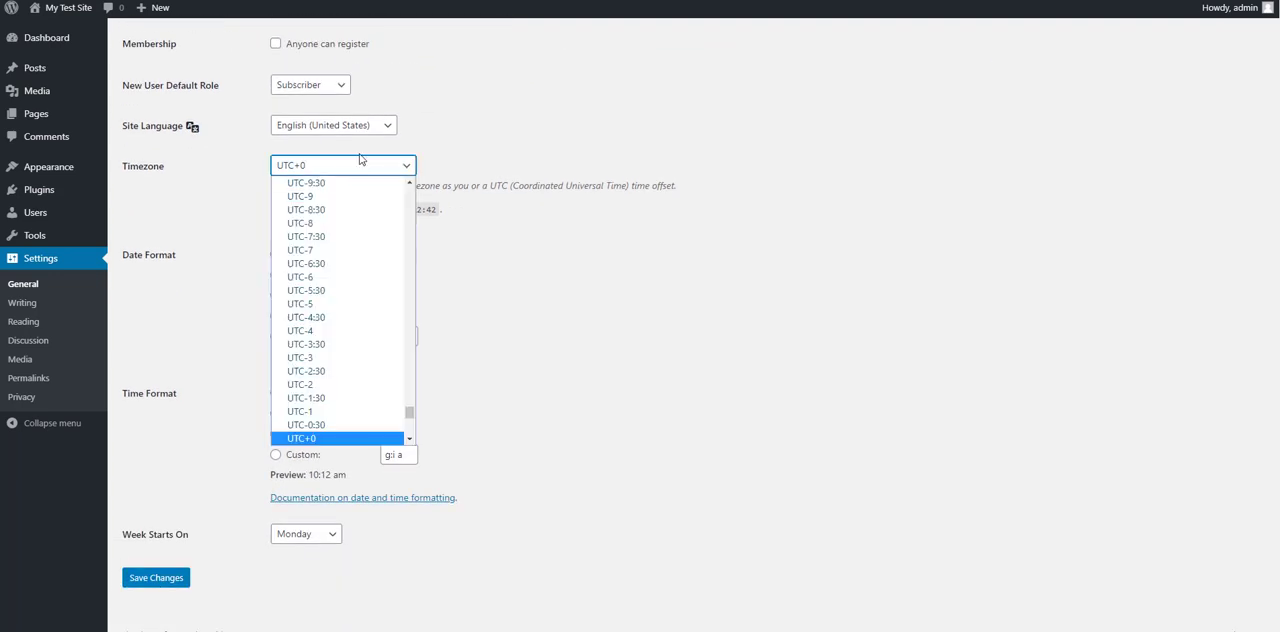
type("dhaka")
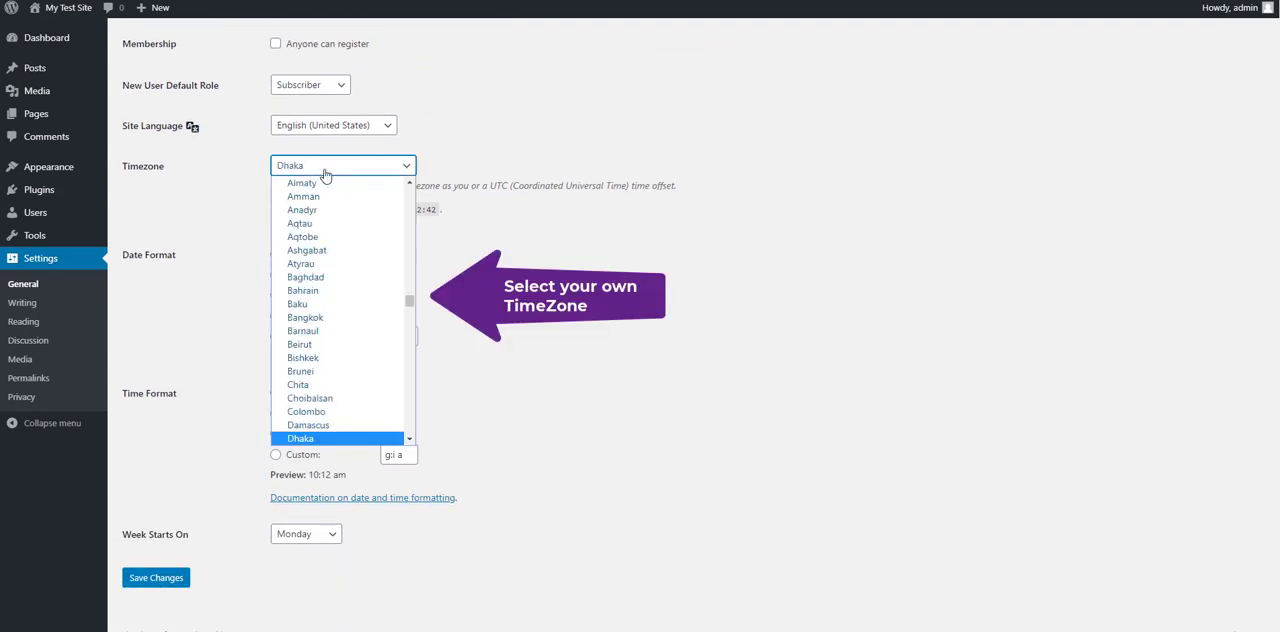
key("Return")
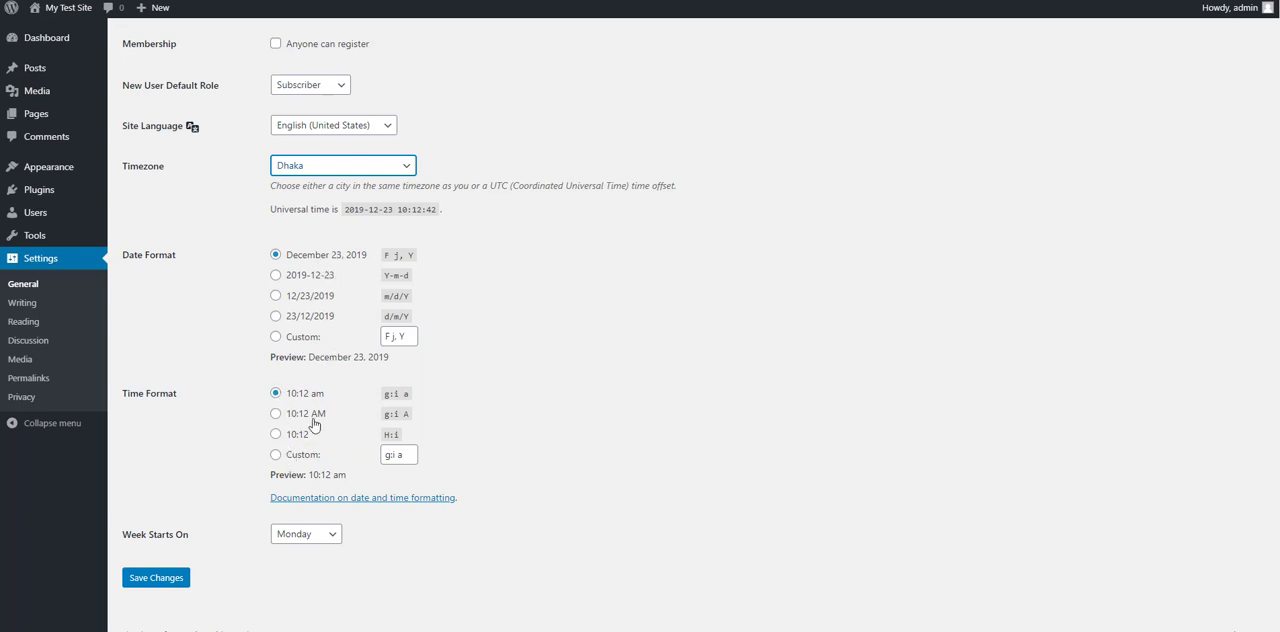
Step: Choose a different day for the week to start on and save the general settings
left_click(302, 543)
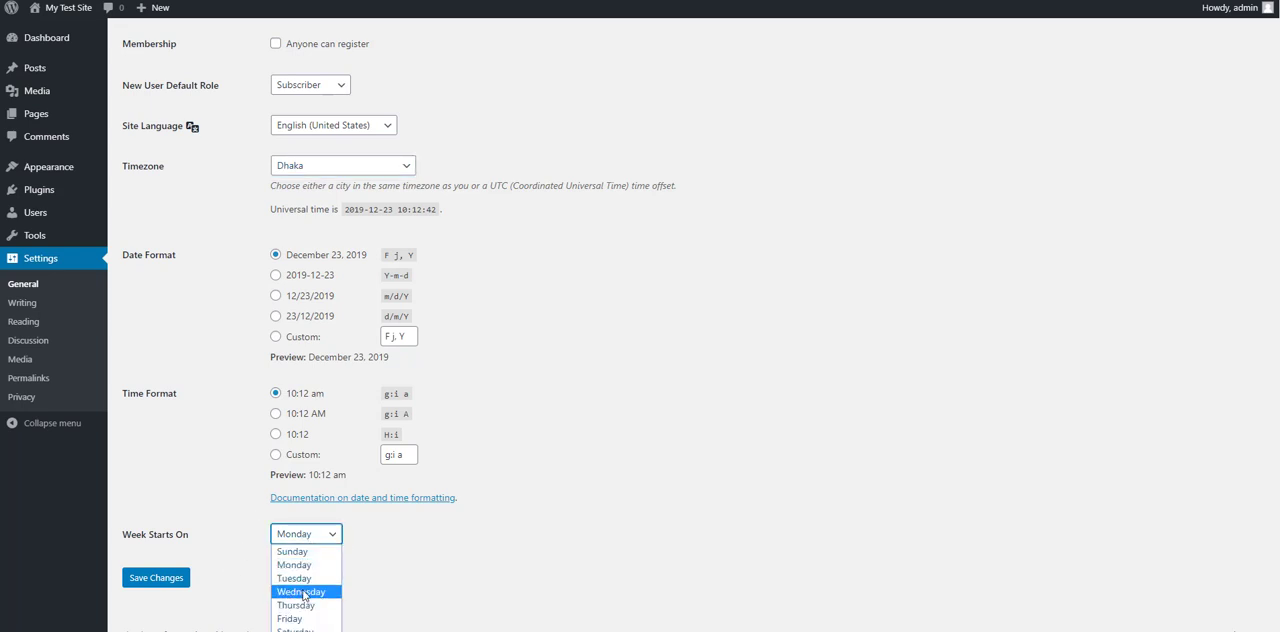
left_click(300, 537)
left_click(300, 537)
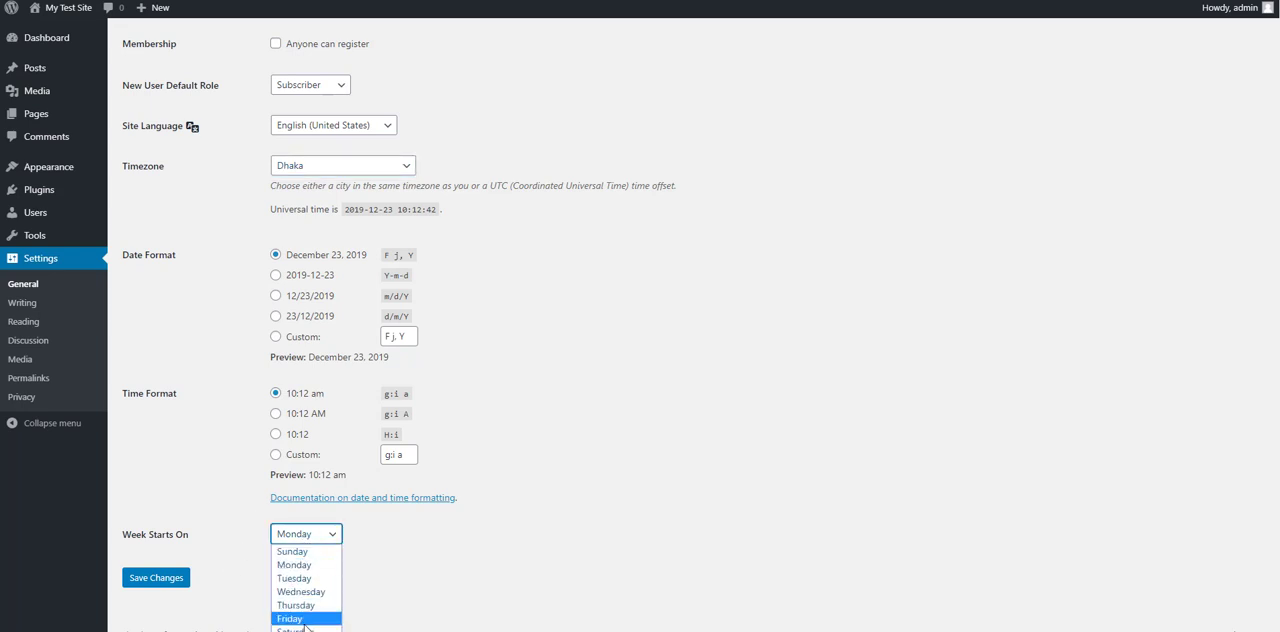
left_click(302, 628)
left_click(161, 583)
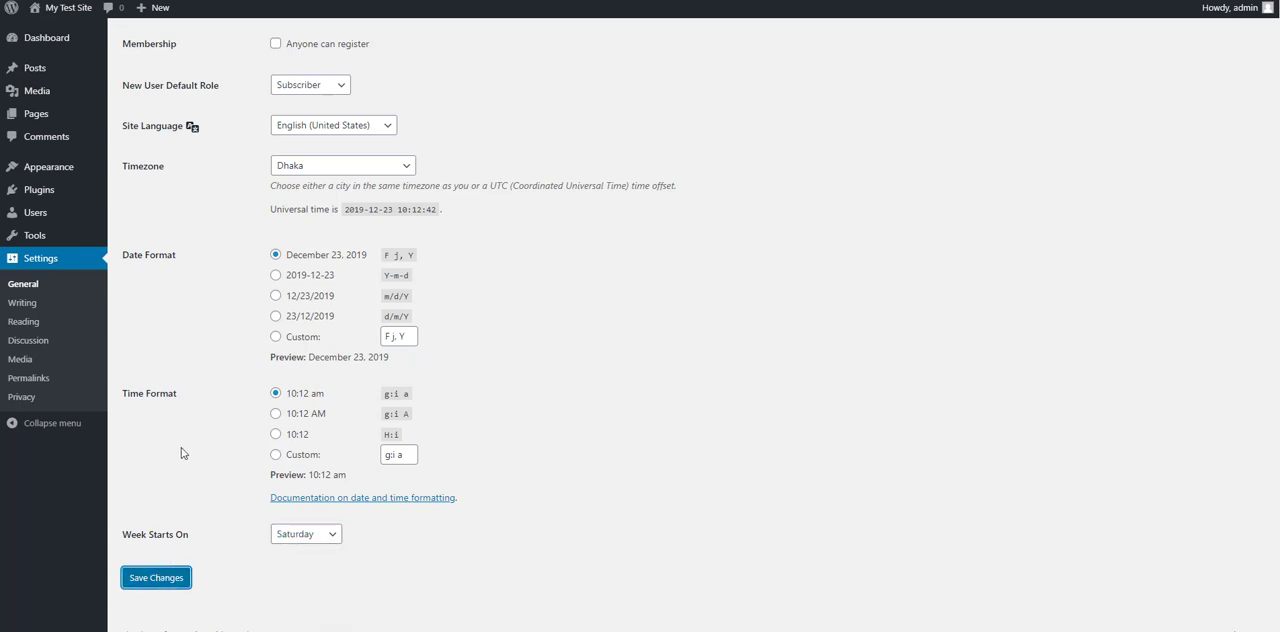
Step: In the reading settings, show at most 5 blog posts and 5 feed items, include only a summary per feed post, and save
left_click(22, 304)
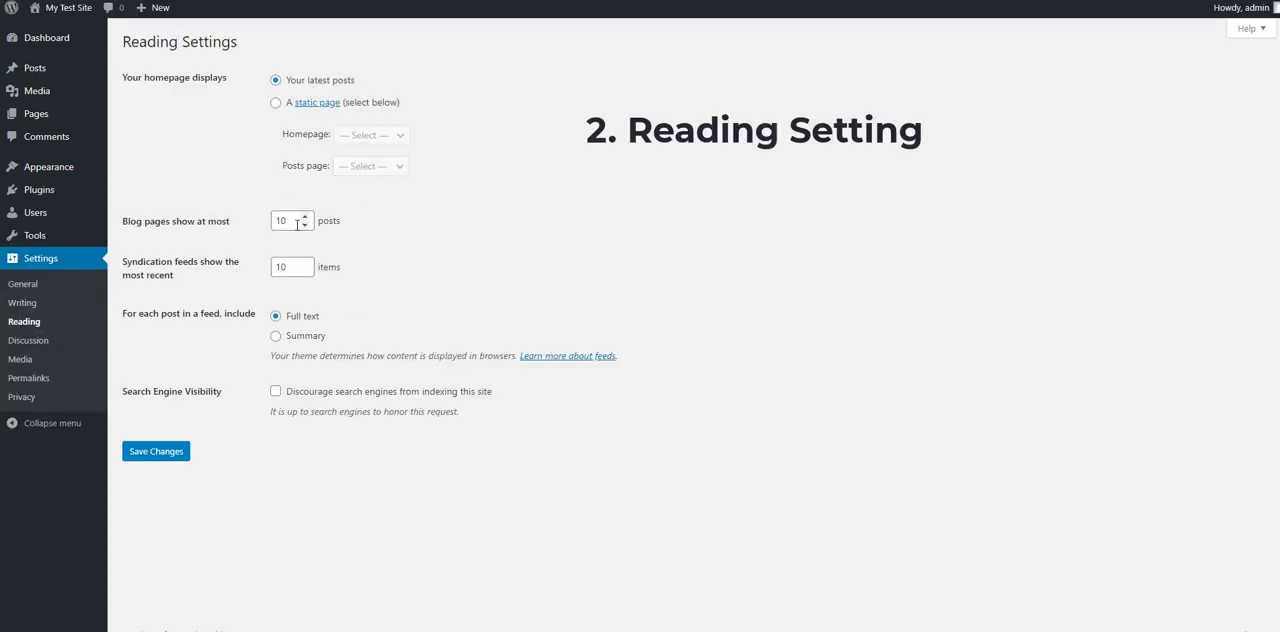
left_click_drag(296, 222, 250, 222)
type("5")
left_click_drag(292, 266, 202, 272)
type("5")
left_click(292, 337)
left_click(166, 452)
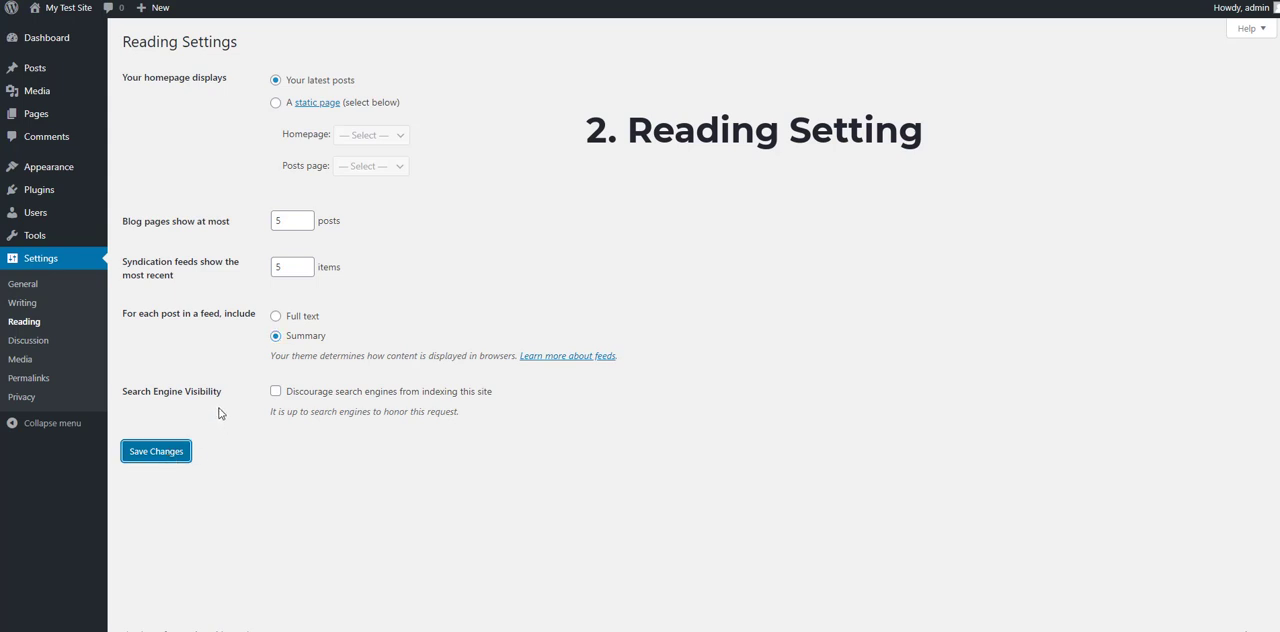
Step: In the discussion settings, require commenters to be registered and logged in, require manual comment approval, and save the changes
left_click(28, 341)
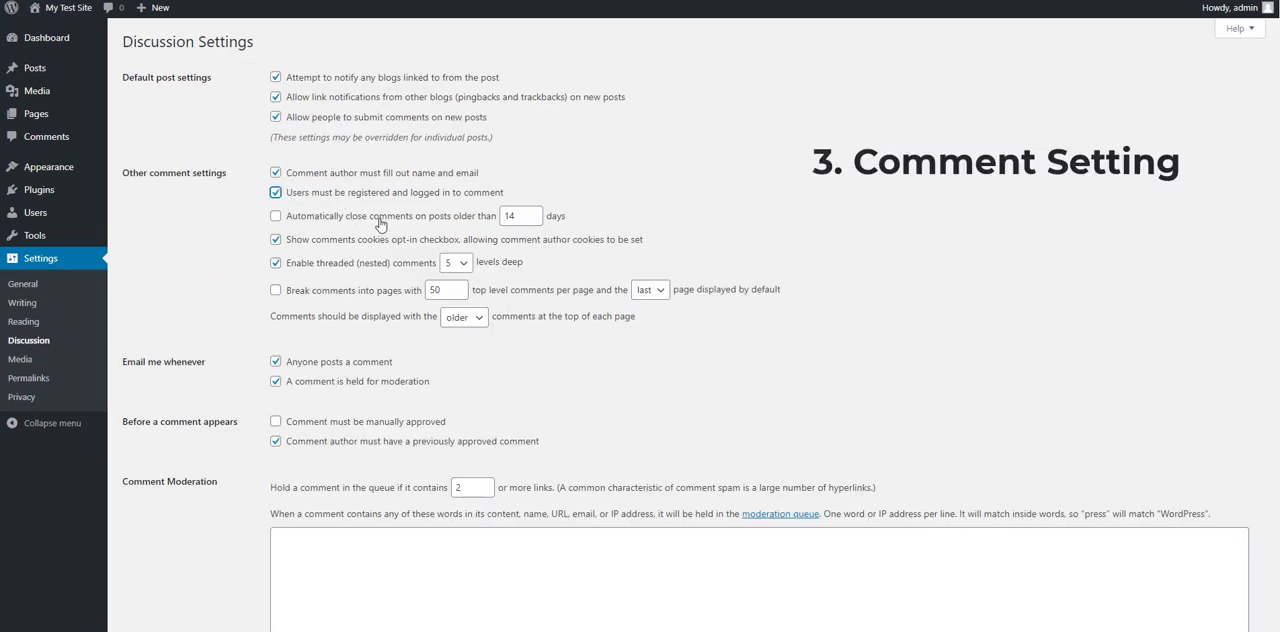
scroll(350, 264, "down", 2)
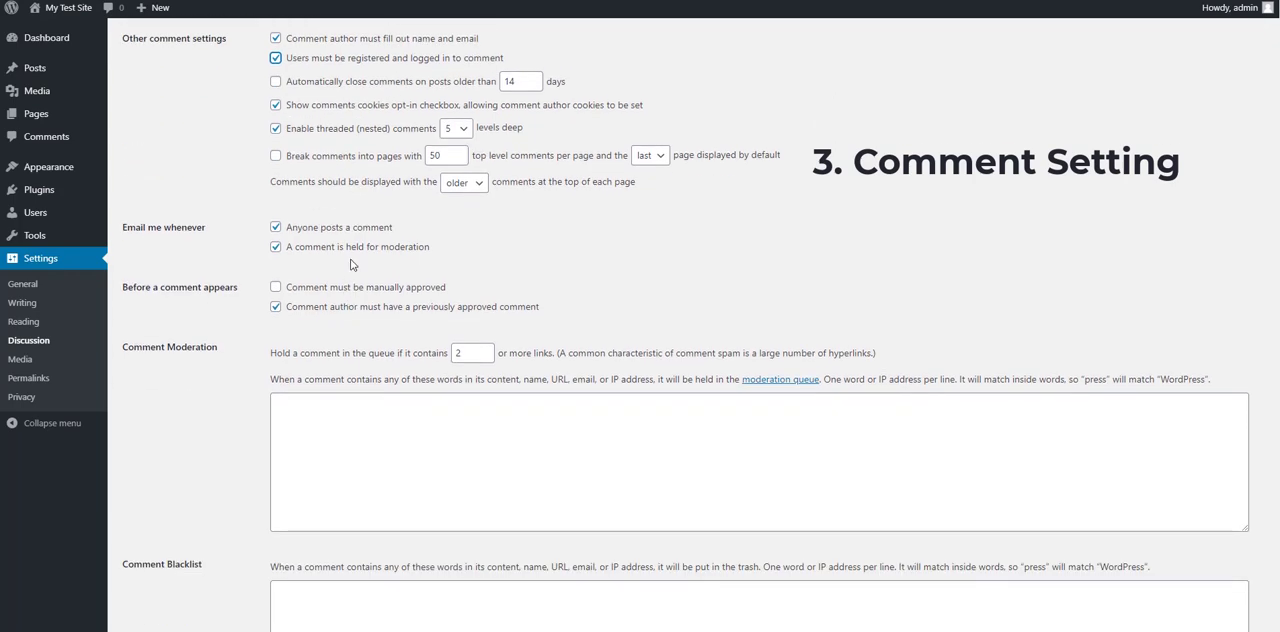
scroll(337, 308, "down", 1)
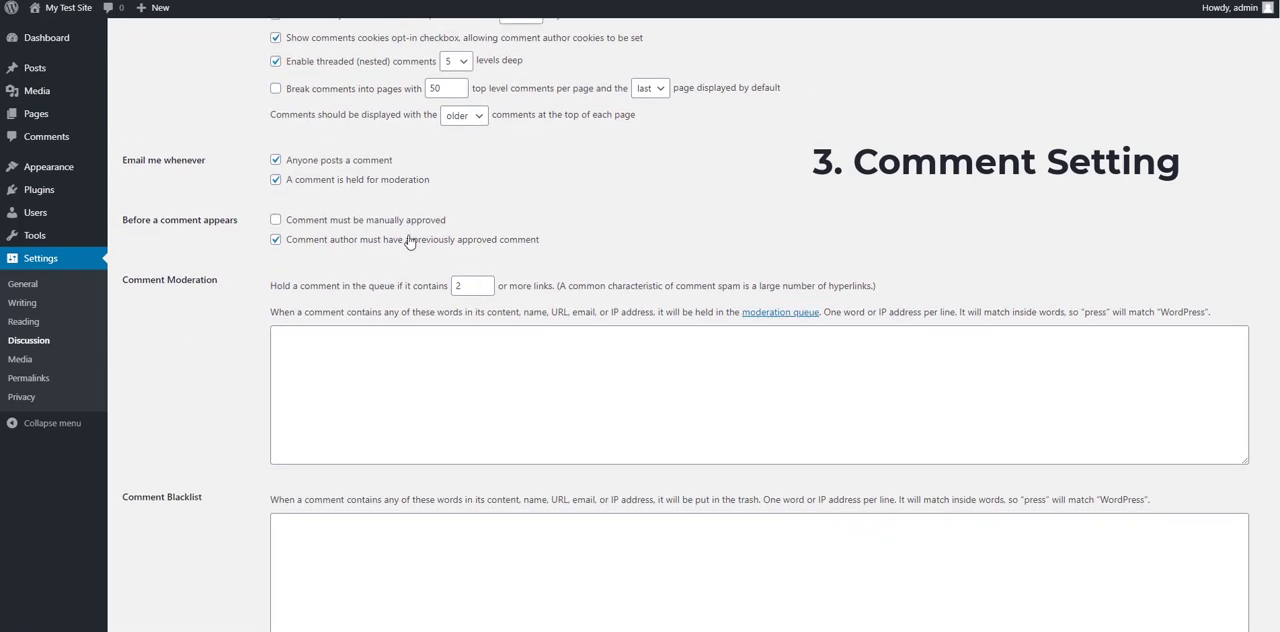
scroll(373, 288, "down", 1)
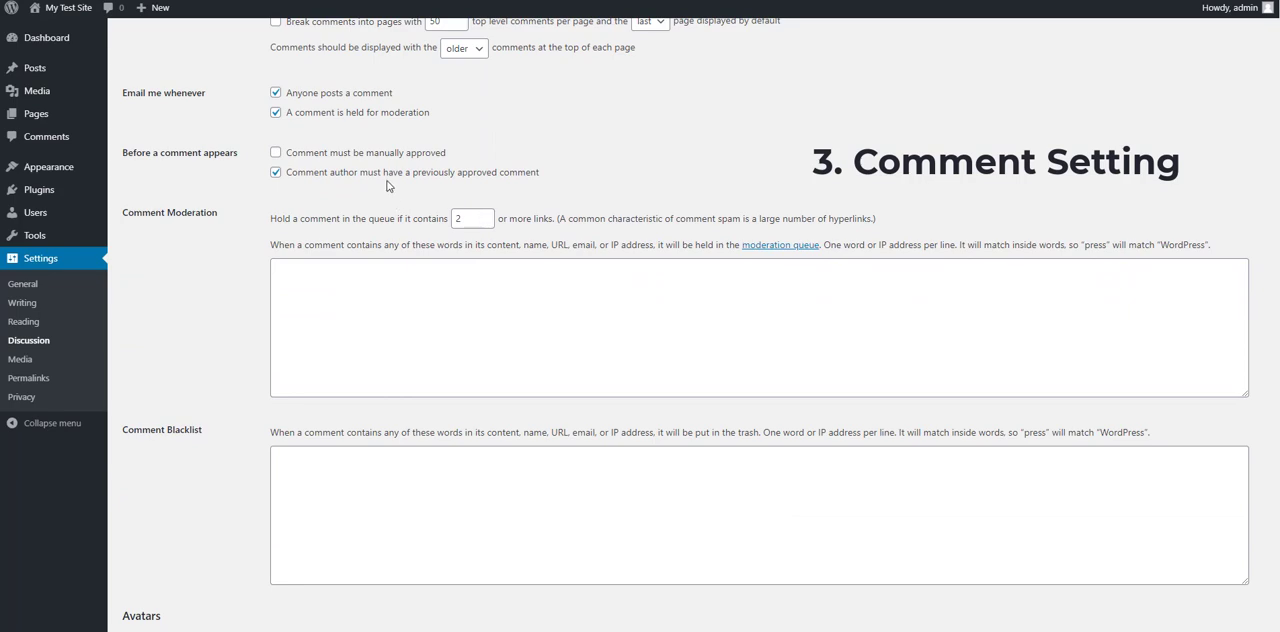
left_click(348, 157)
scroll(314, 433, "down", 5)
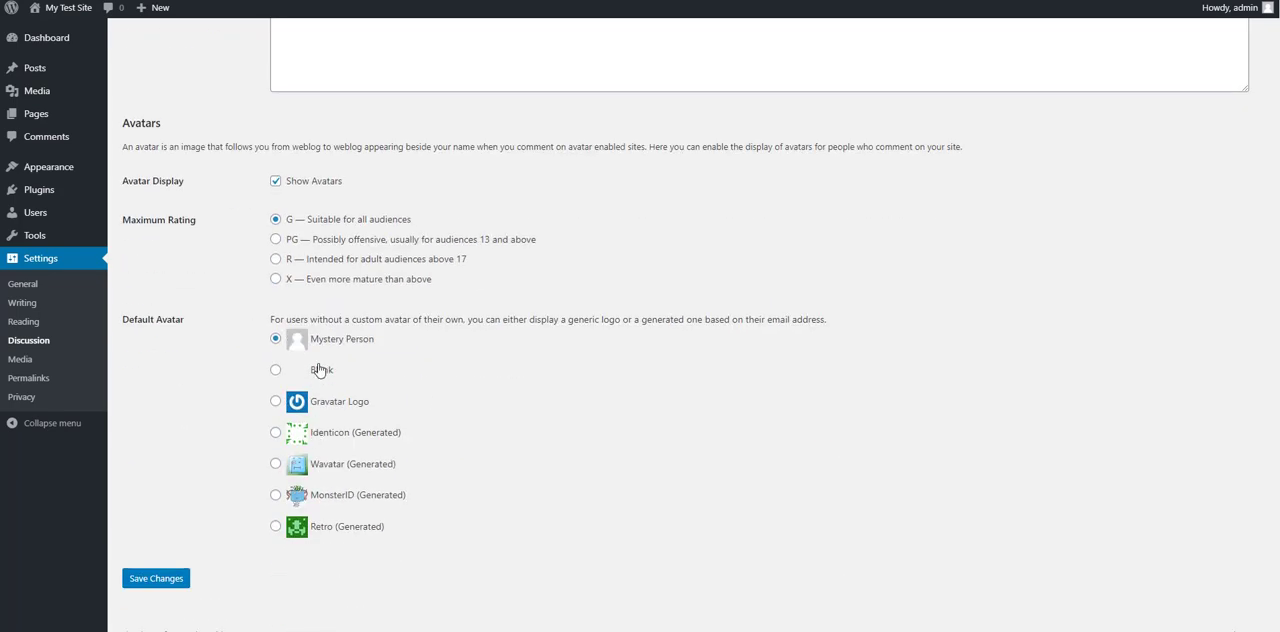
left_click(183, 582)
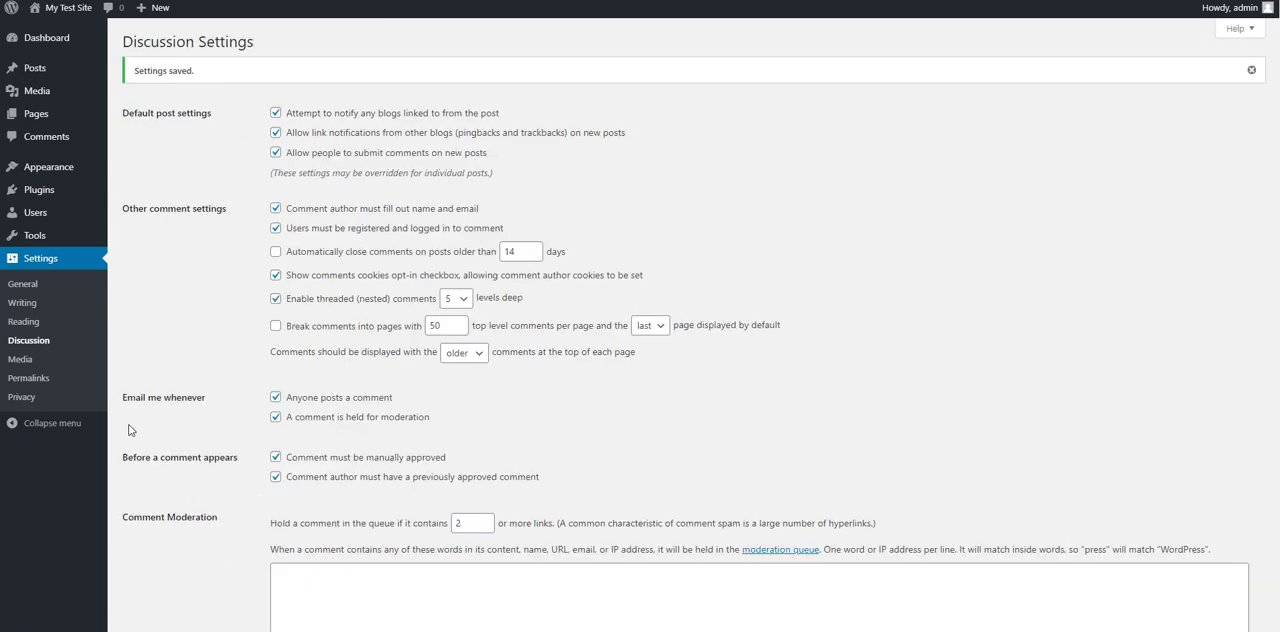
Step: Look over the media settings, and set the site's permalink structure to Post name and save it
left_click(20, 359)
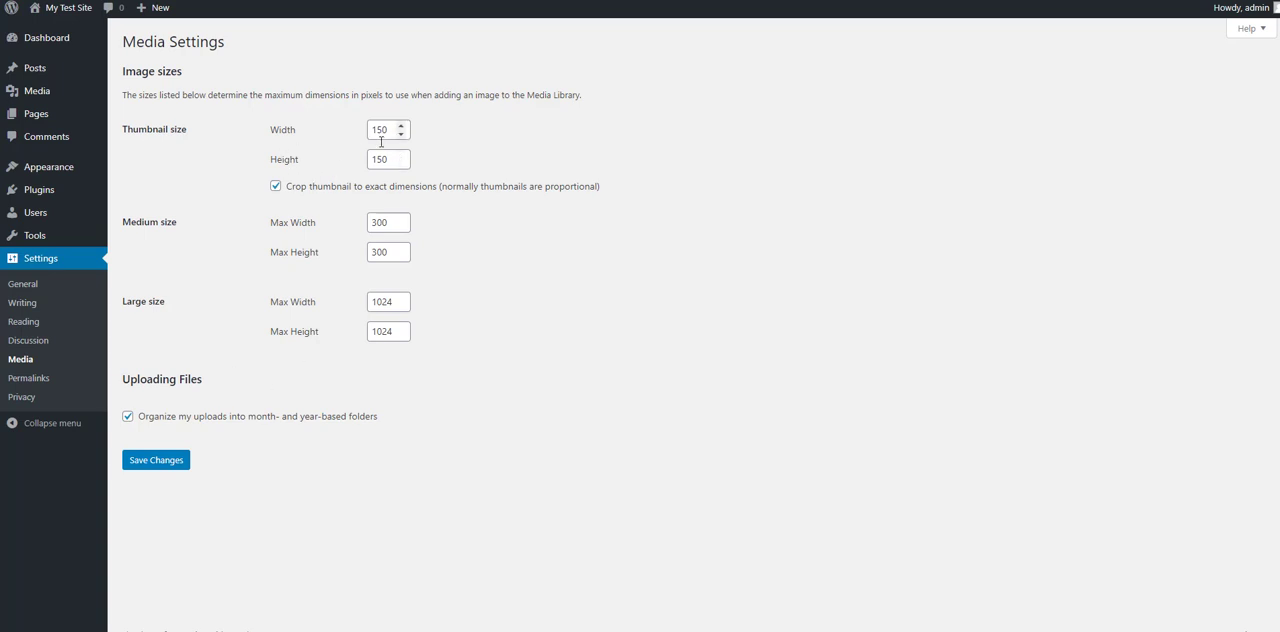
left_click(44, 384)
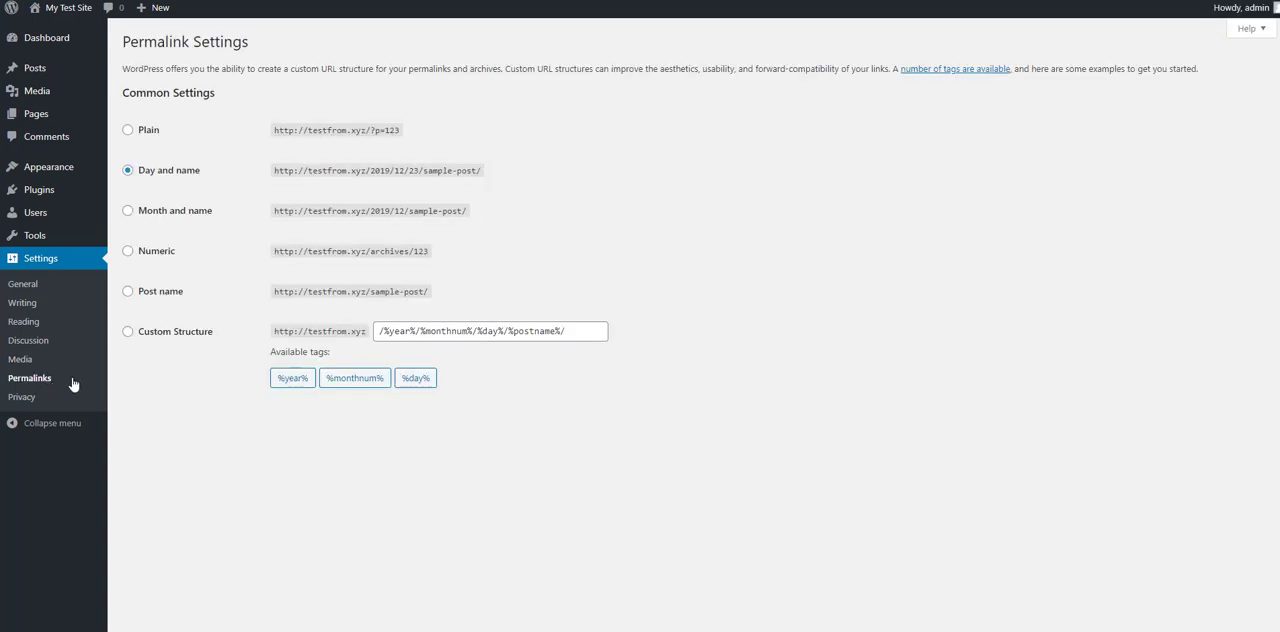
left_click_drag(193, 168, 181, 177)
left_click(179, 182)
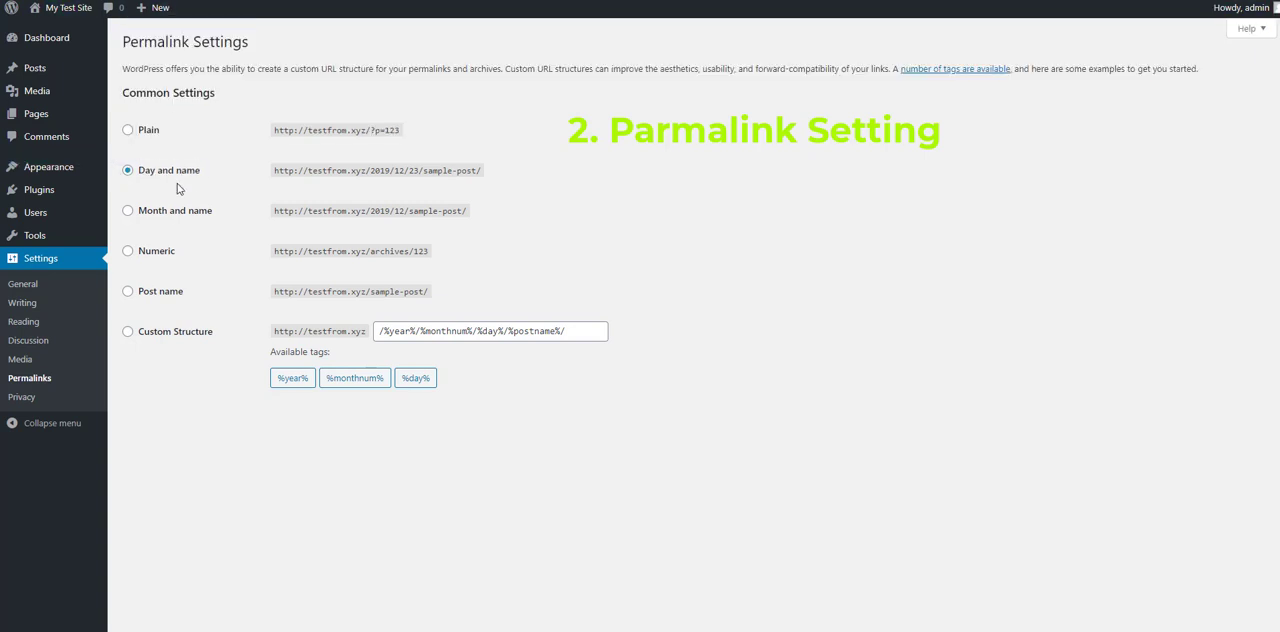
left_click(165, 296)
left_click_drag(433, 297, 375, 296)
left_click(524, 288)
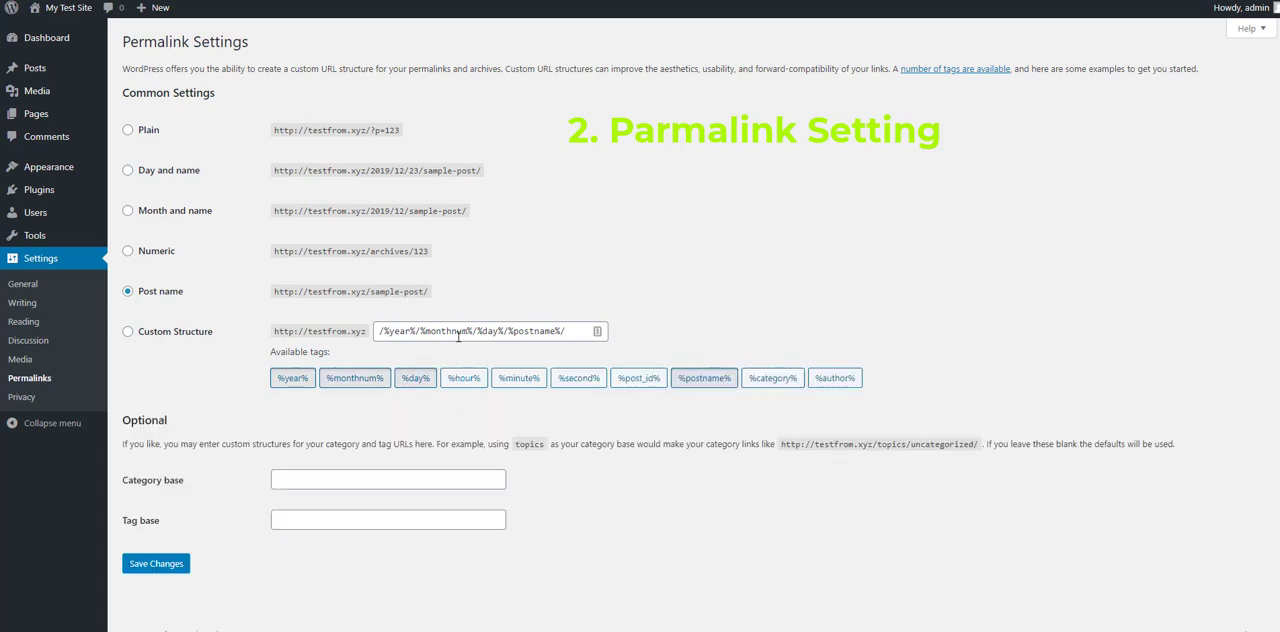
left_click(129, 291)
left_click(157, 566)
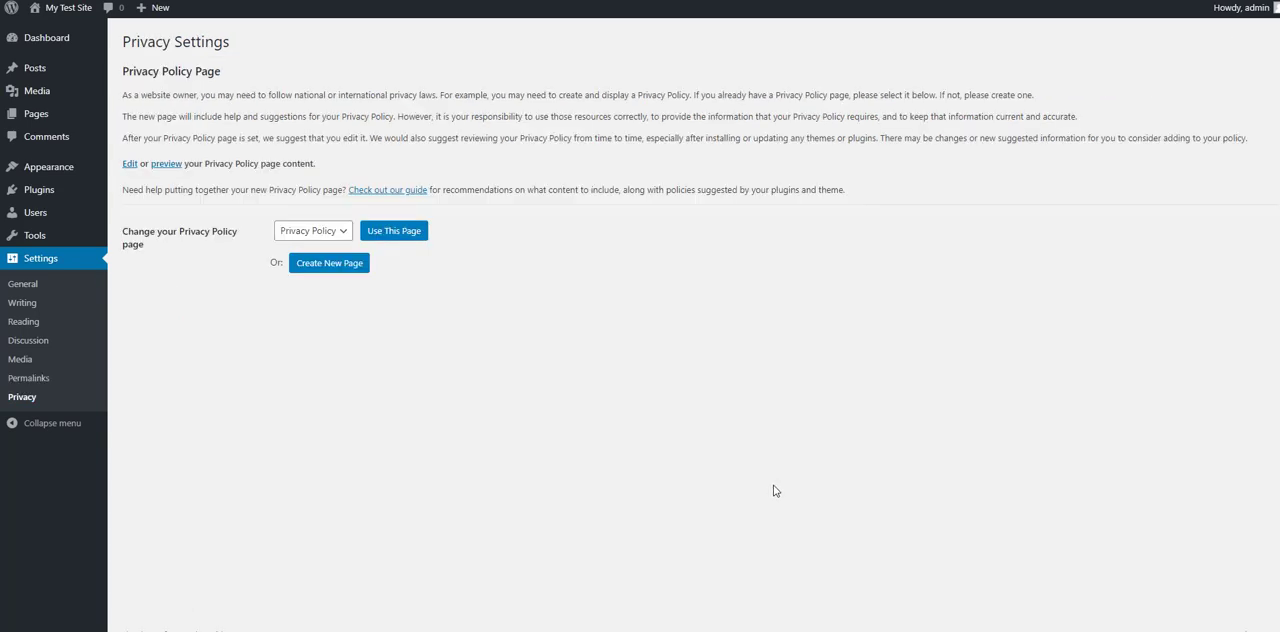
Step: Publish the draft Privacy Policy page by changing its status through Quick Edit in the pages list
left_click(312, 233)
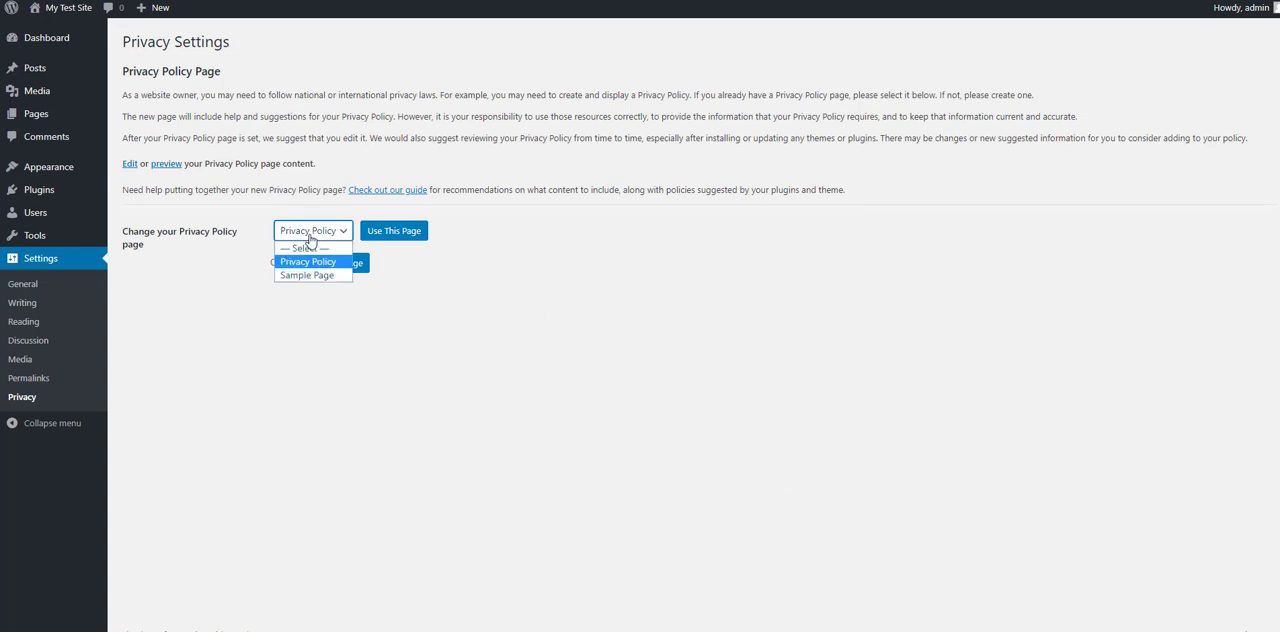
left_click(292, 240)
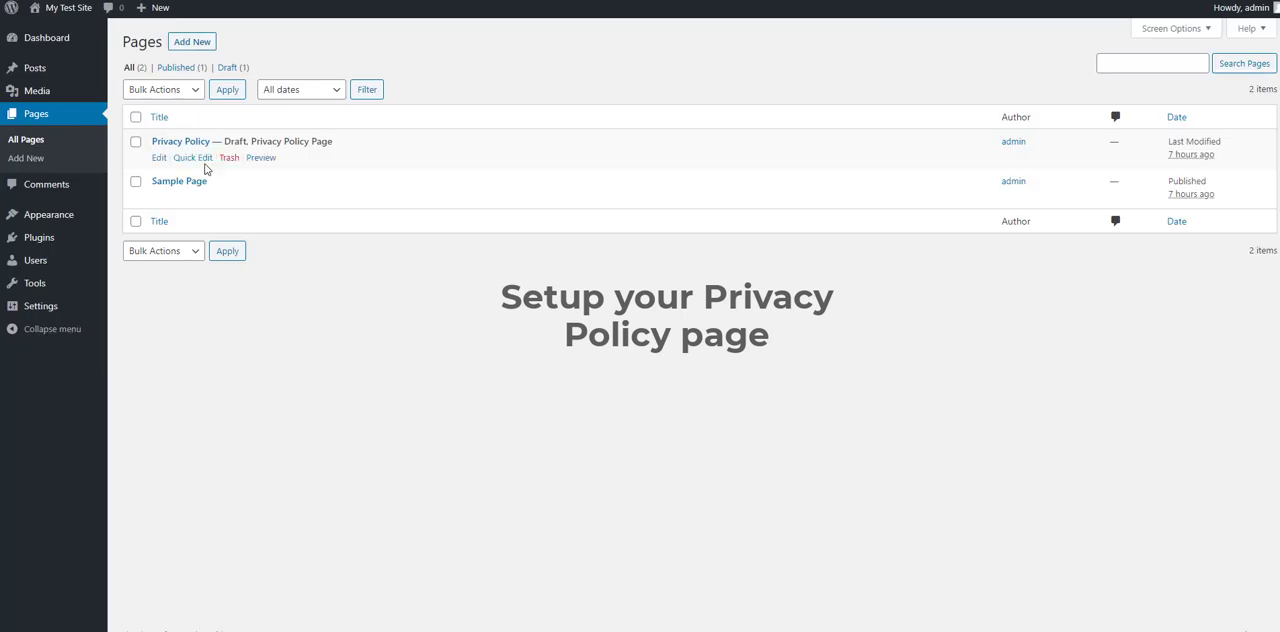
left_click_drag(223, 143, 245, 143)
left_click(272, 143)
left_click(193, 158)
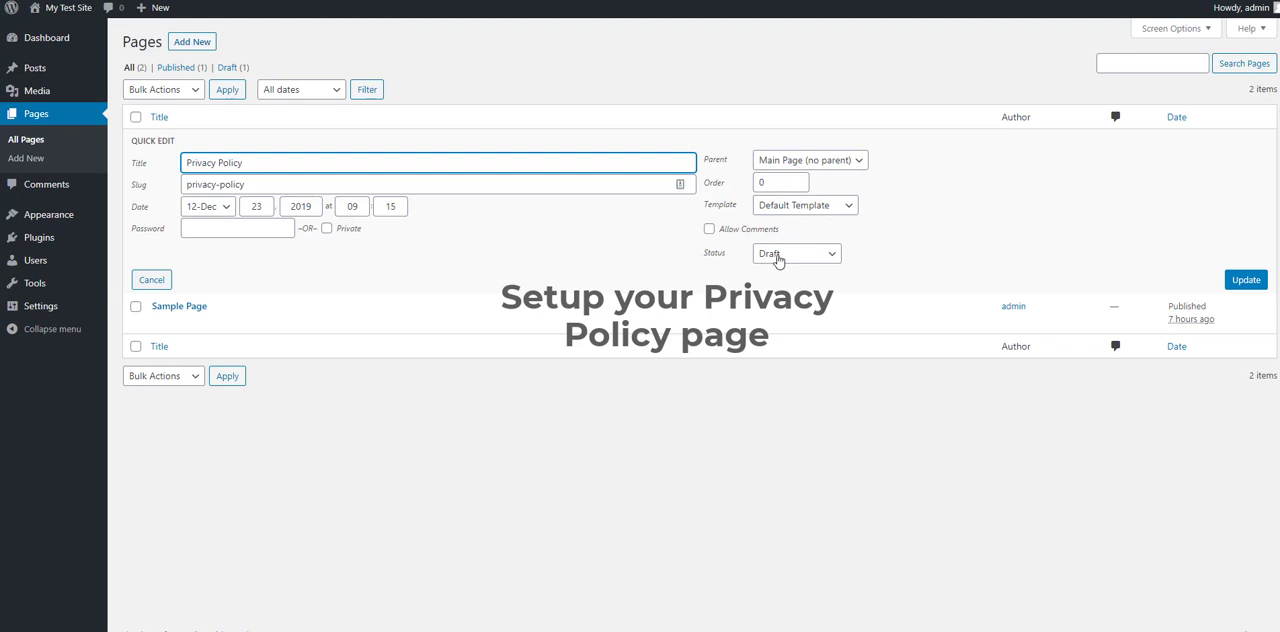
left_click(775, 256)
left_click(775, 265)
left_click(1247, 280)
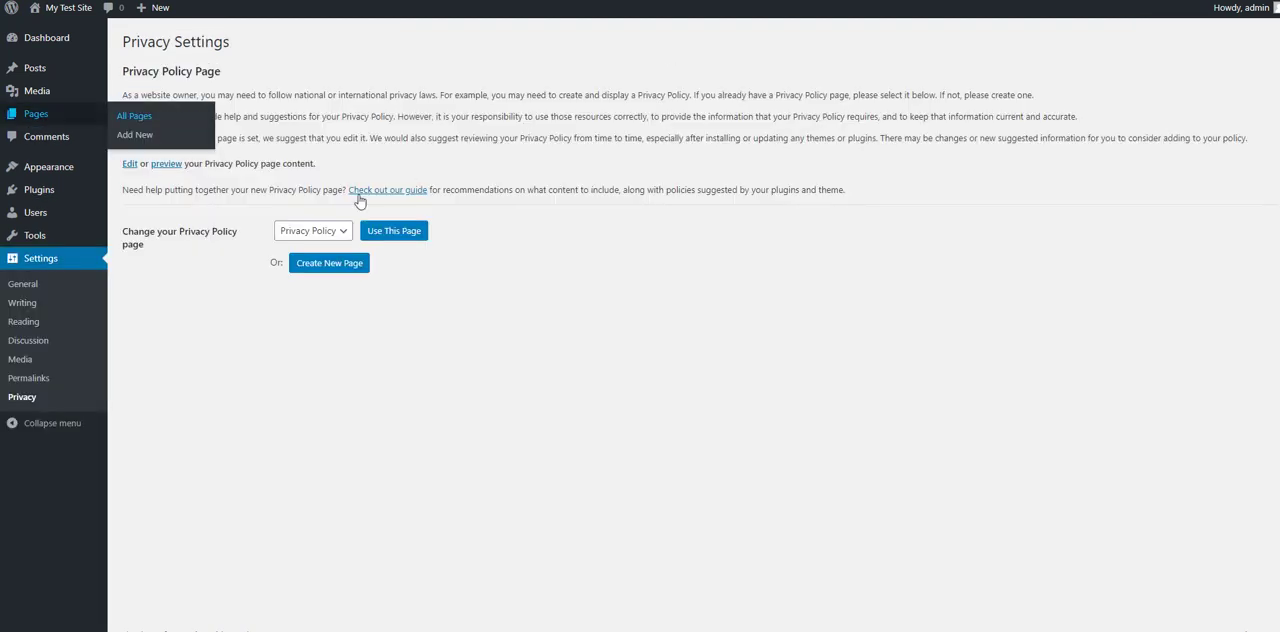
Step: Assign the Privacy Policy page as the site's privacy policy page in the privacy settings
left_click(318, 233)
left_click(315, 264)
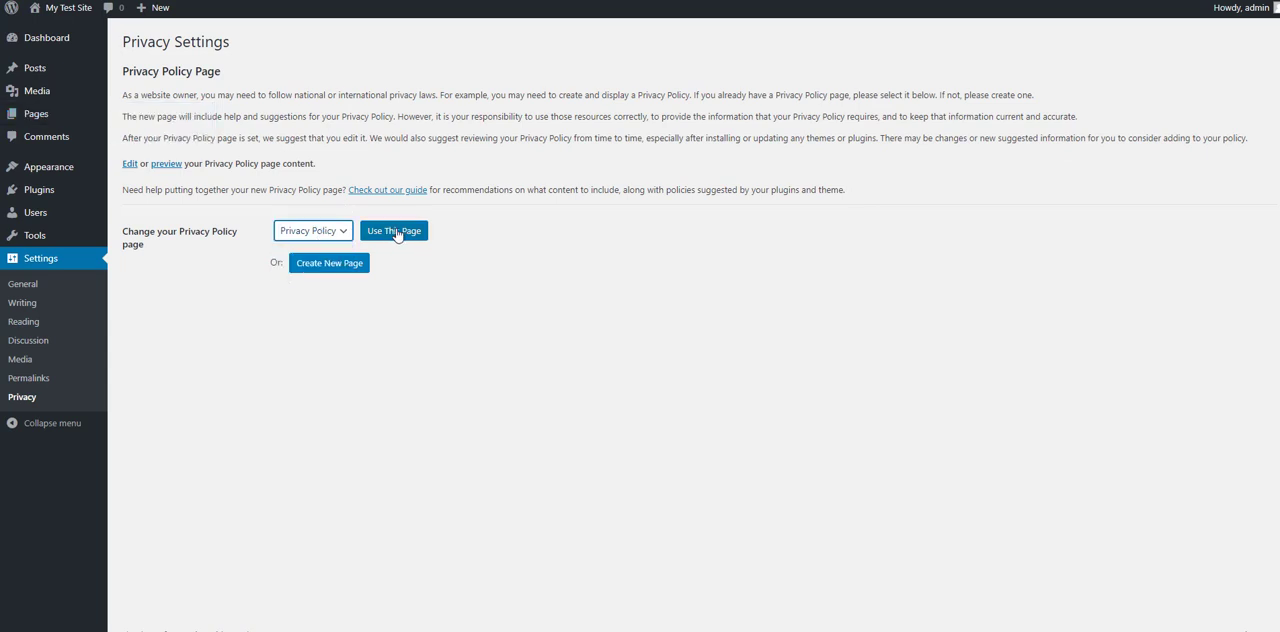
left_click(390, 235)
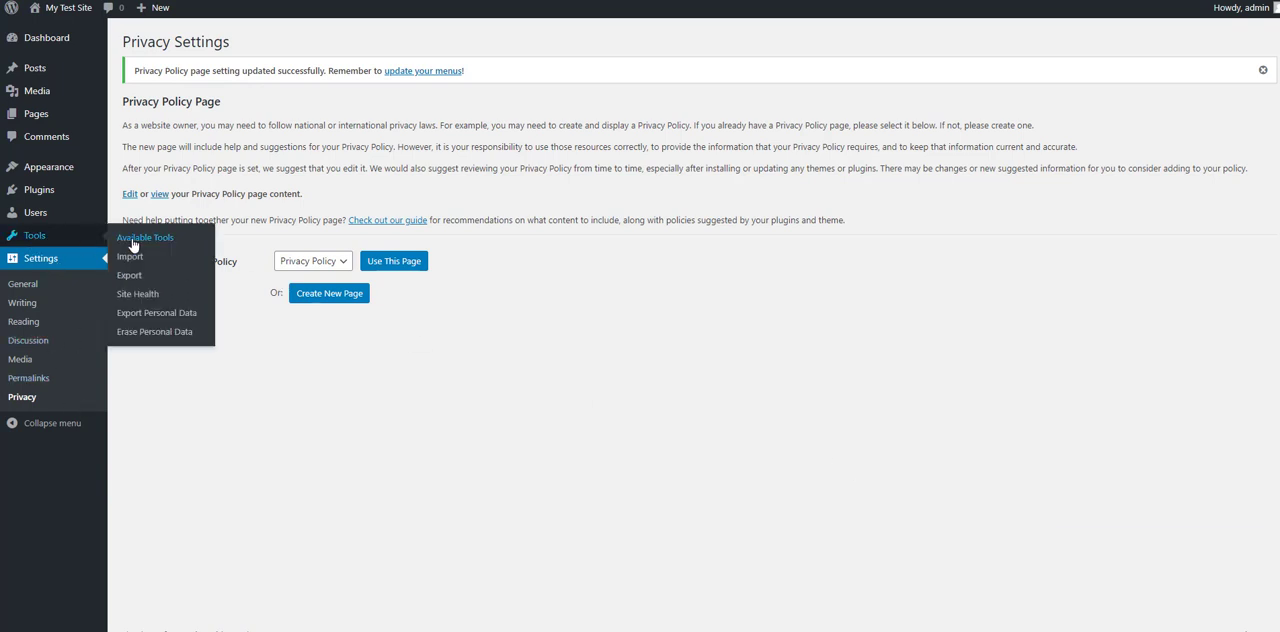
Step: Delete the Hello Dolly plugin from the installed plugins, keeping Akismet Anti-Spam
left_click(42, 235)
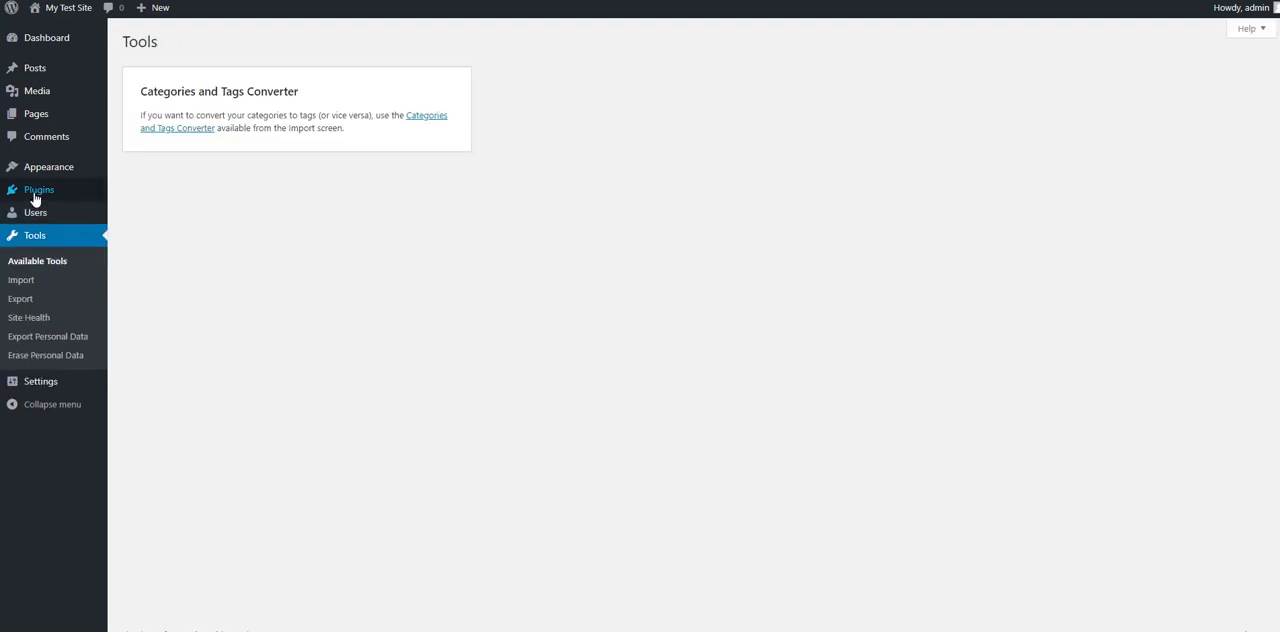
mouse_move(37, 194)
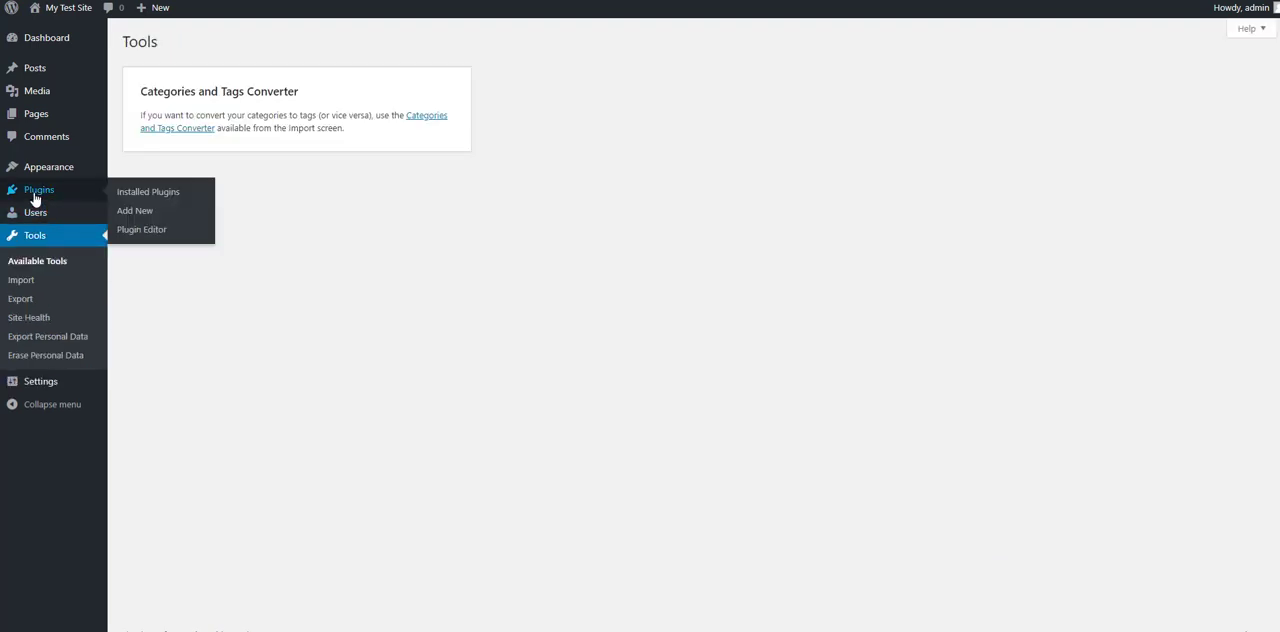
left_click(138, 196)
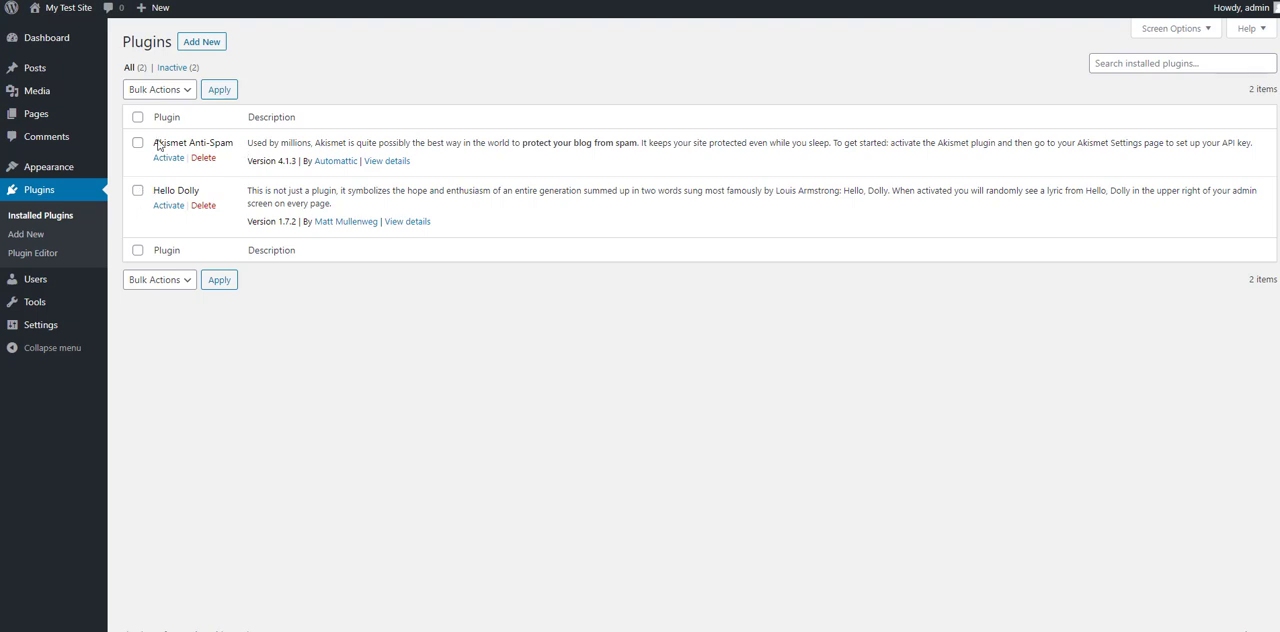
left_click(203, 205)
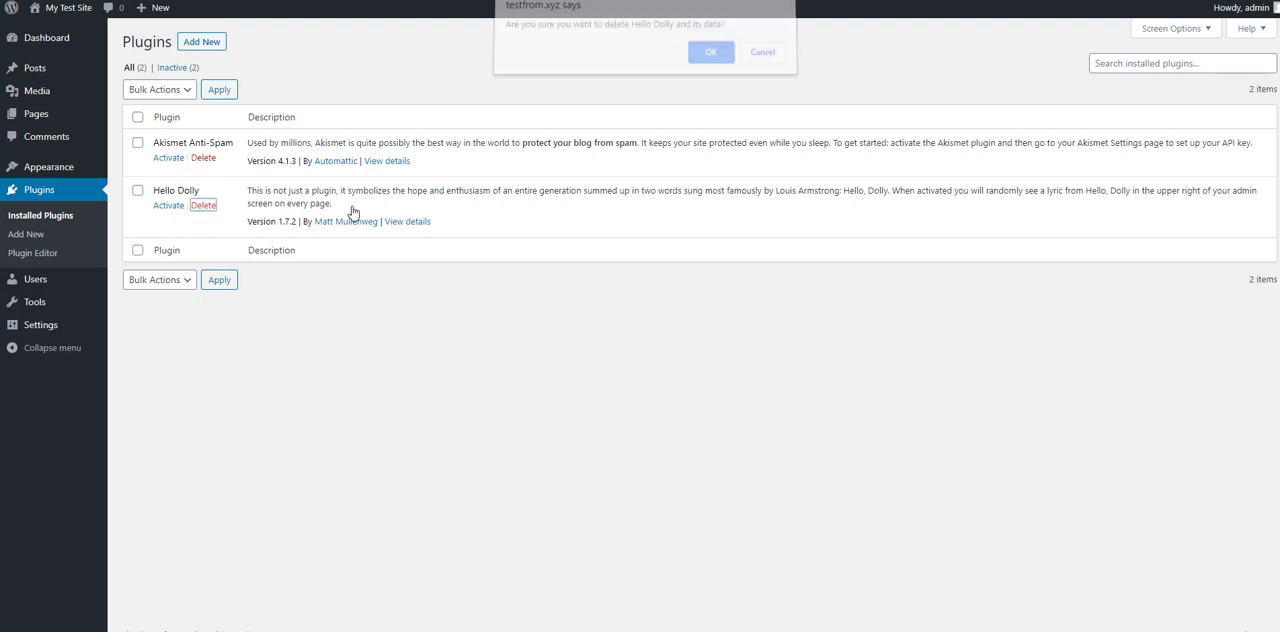
left_click(711, 60)
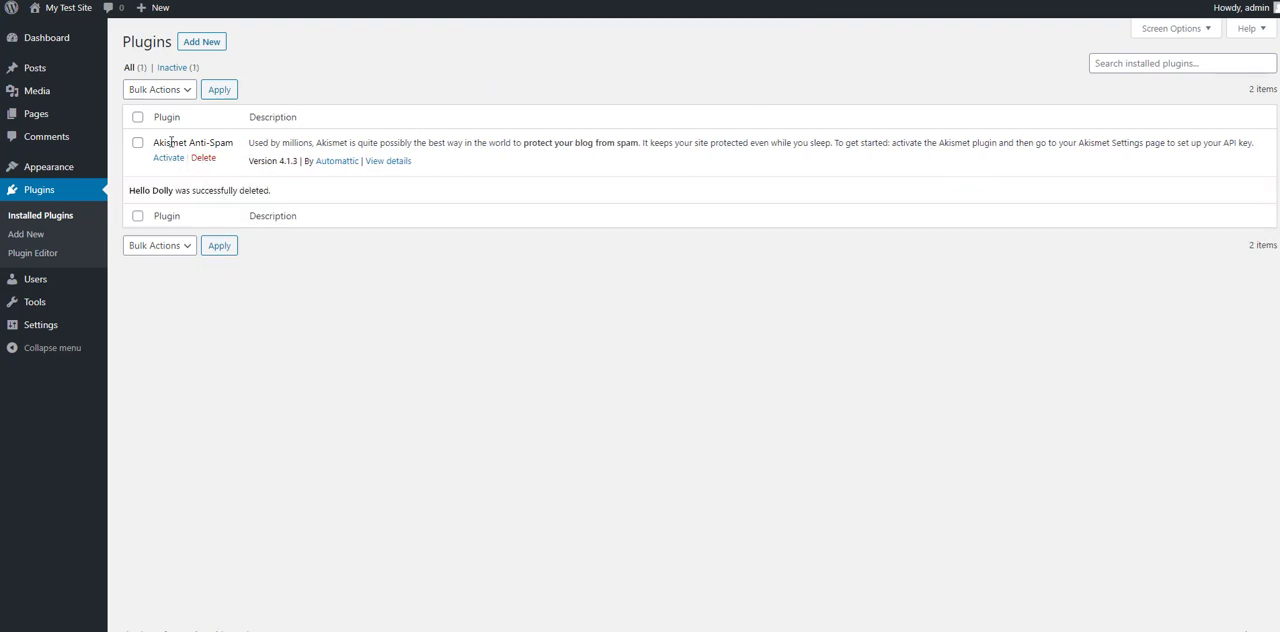
left_click_drag(170, 142, 399, 144)
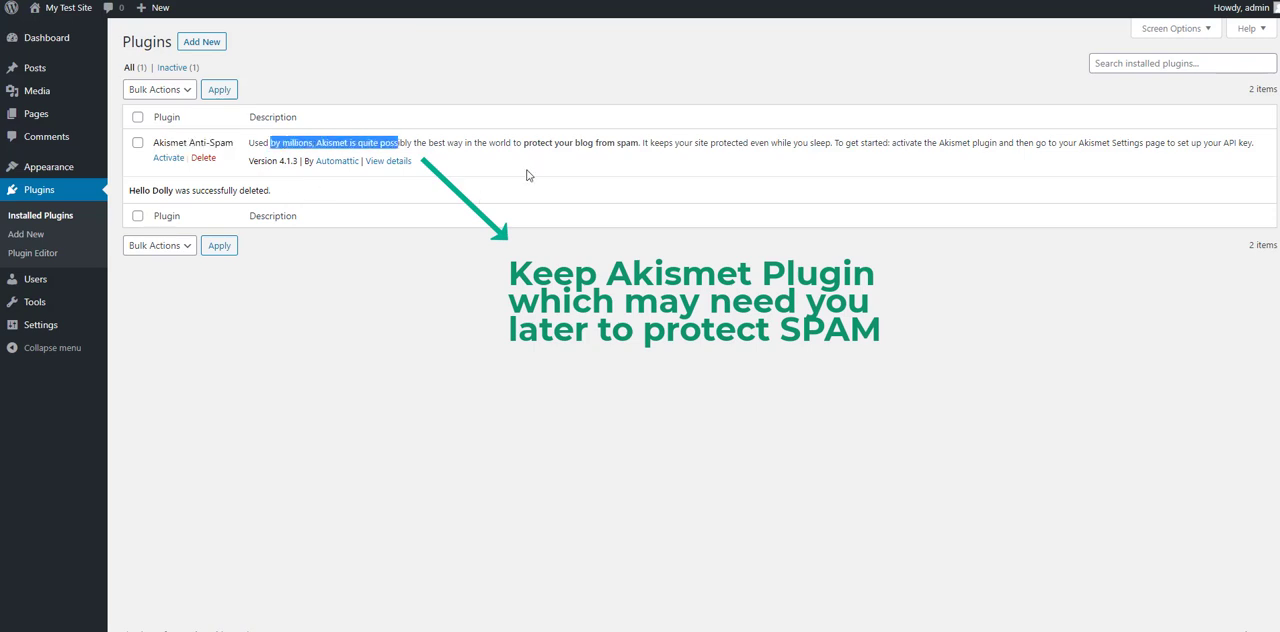
left_click(547, 171)
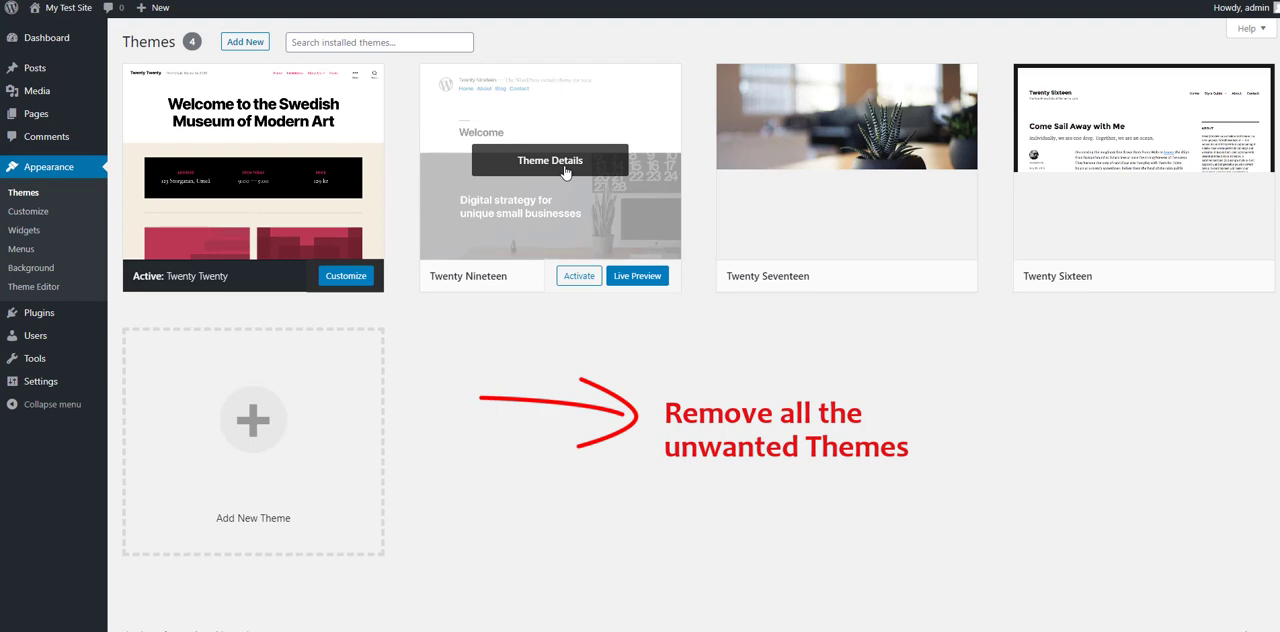
Step: Delete the inactive Twenty Nineteen, Twenty Sixteen and Twenty Seventeen themes, keeping the active Twenty Twenty theme
left_click(565, 172)
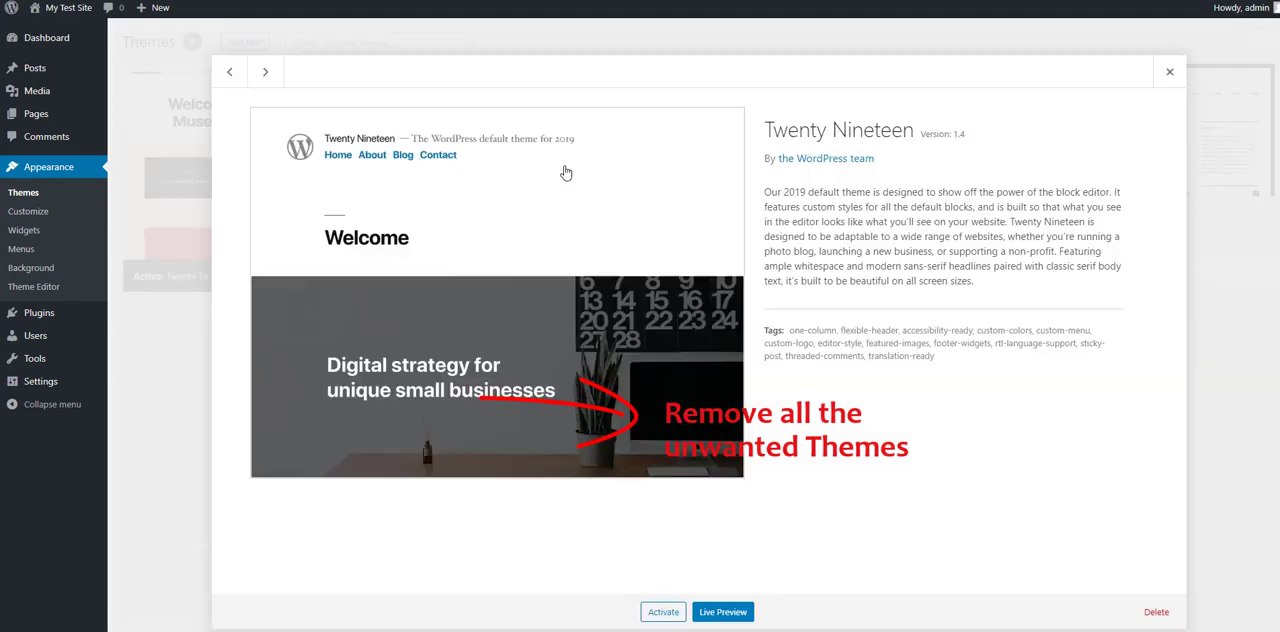
left_click(1156, 611)
left_click(713, 88)
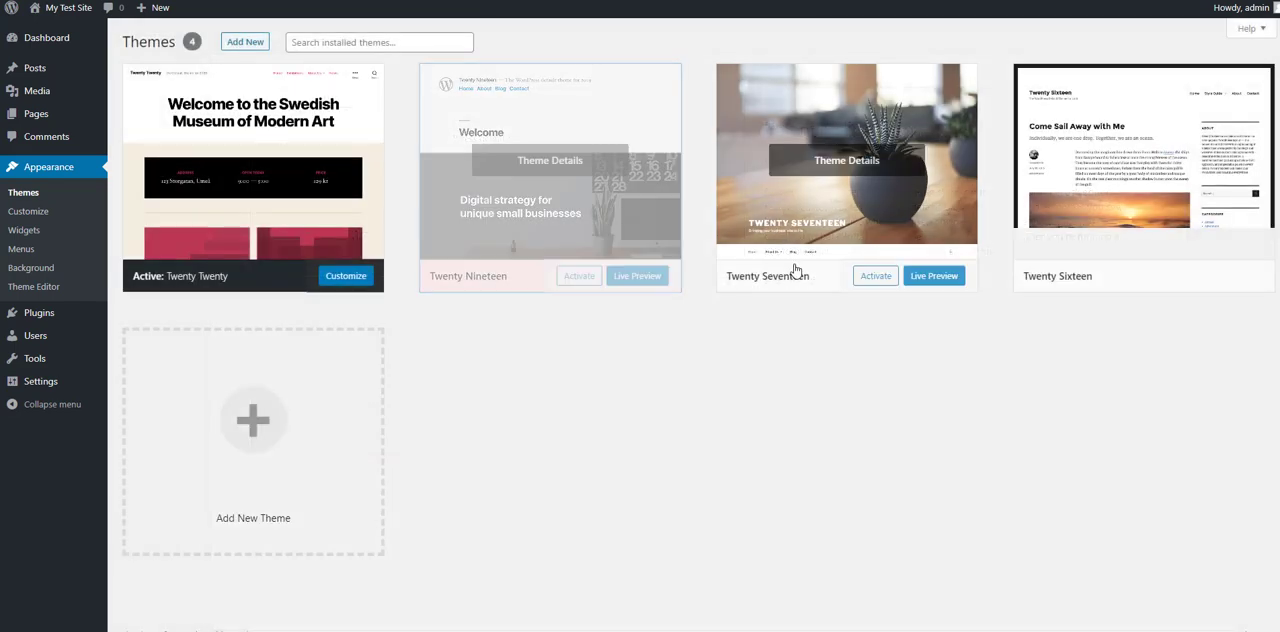
left_click(811, 178)
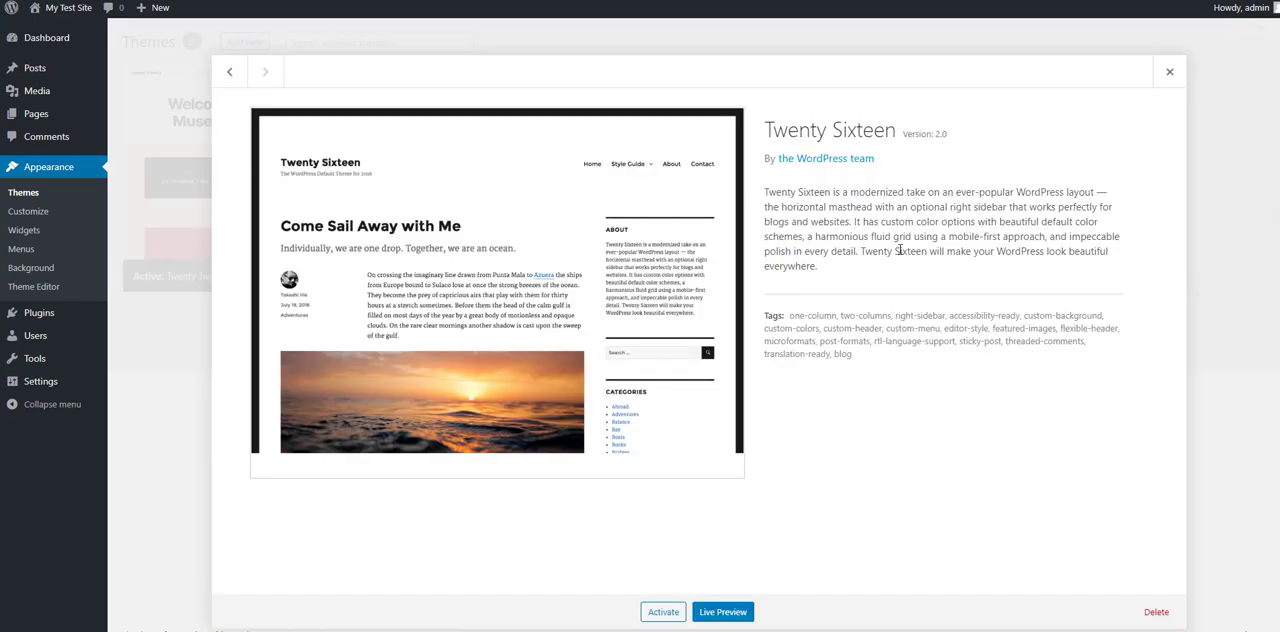
left_click(1152, 612)
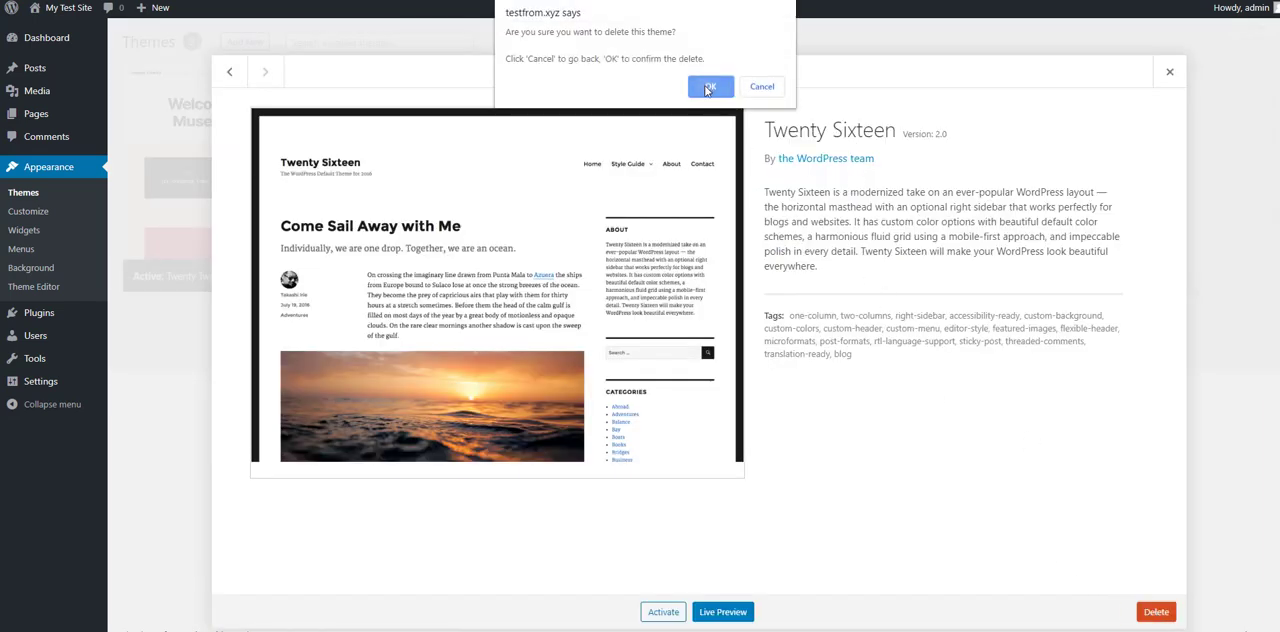
left_click(708, 88)
left_click(555, 165)
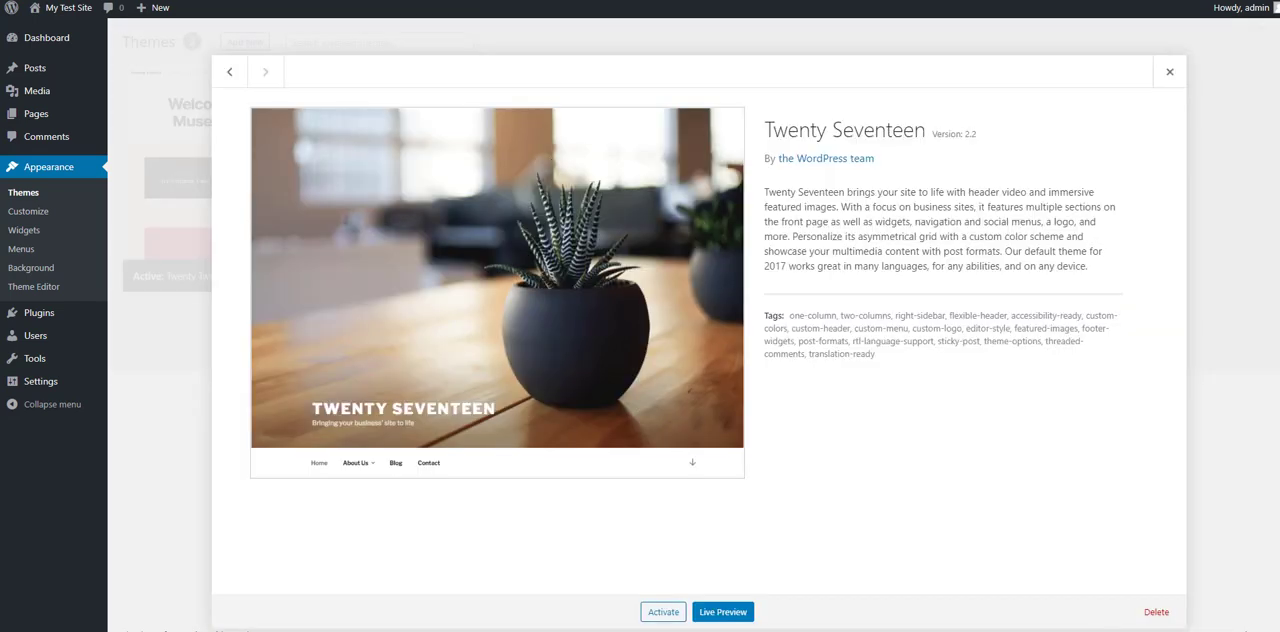
left_click(1156, 612)
left_click(712, 87)
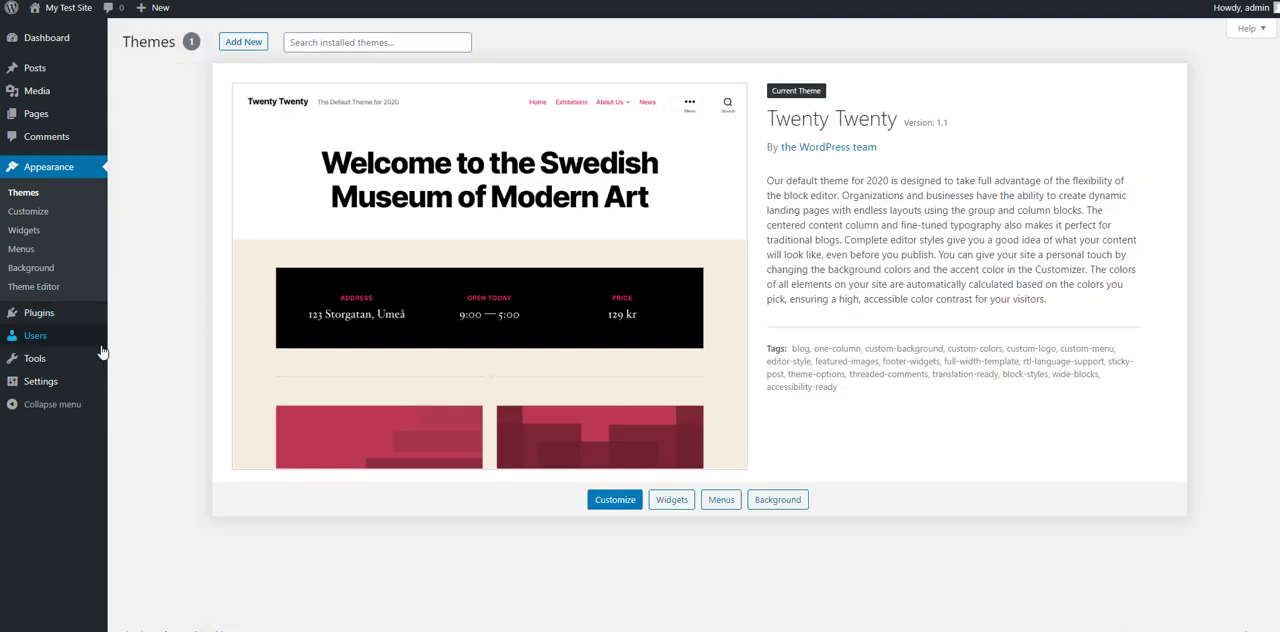
Step: Search the plugin directory for WP Lorem ipsum, and install and activate that plugin
mouse_move(40, 314)
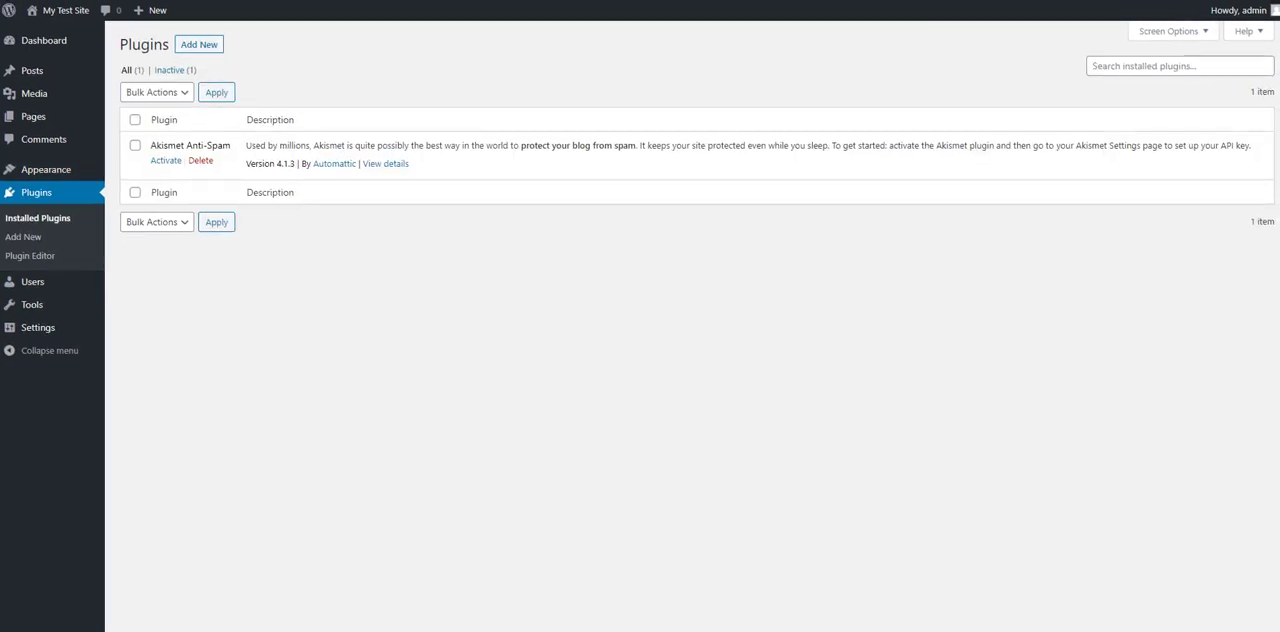
left_click(200, 47)
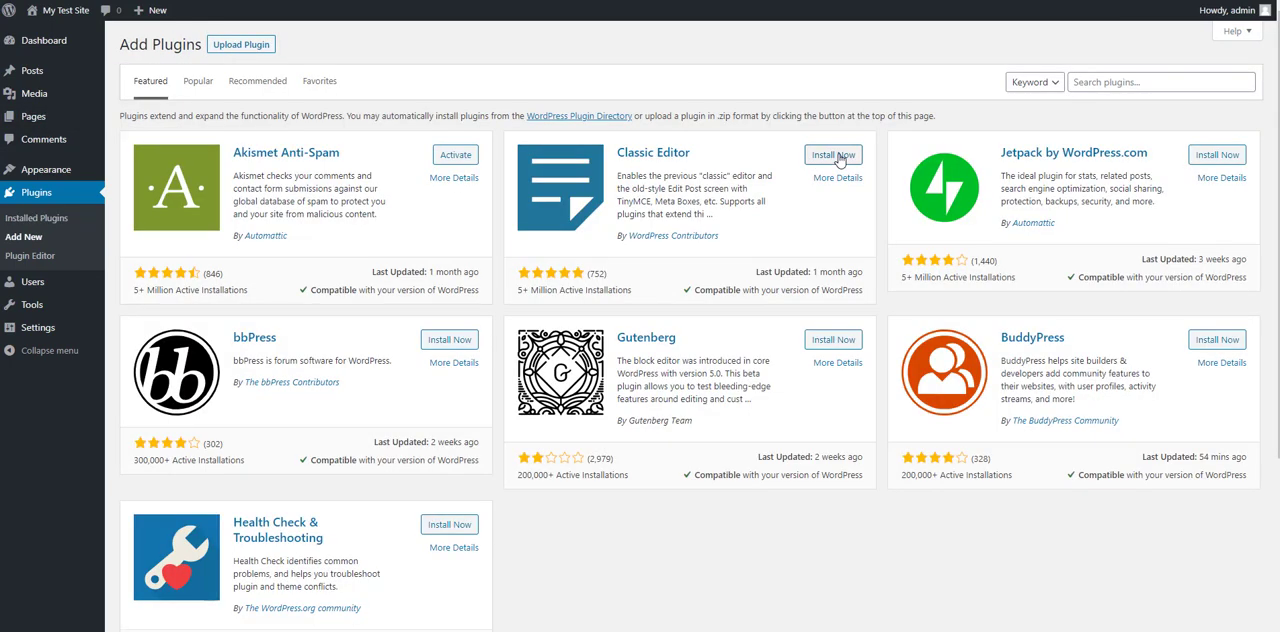
left_click(1113, 84)
type("WP Lorem ipsum")
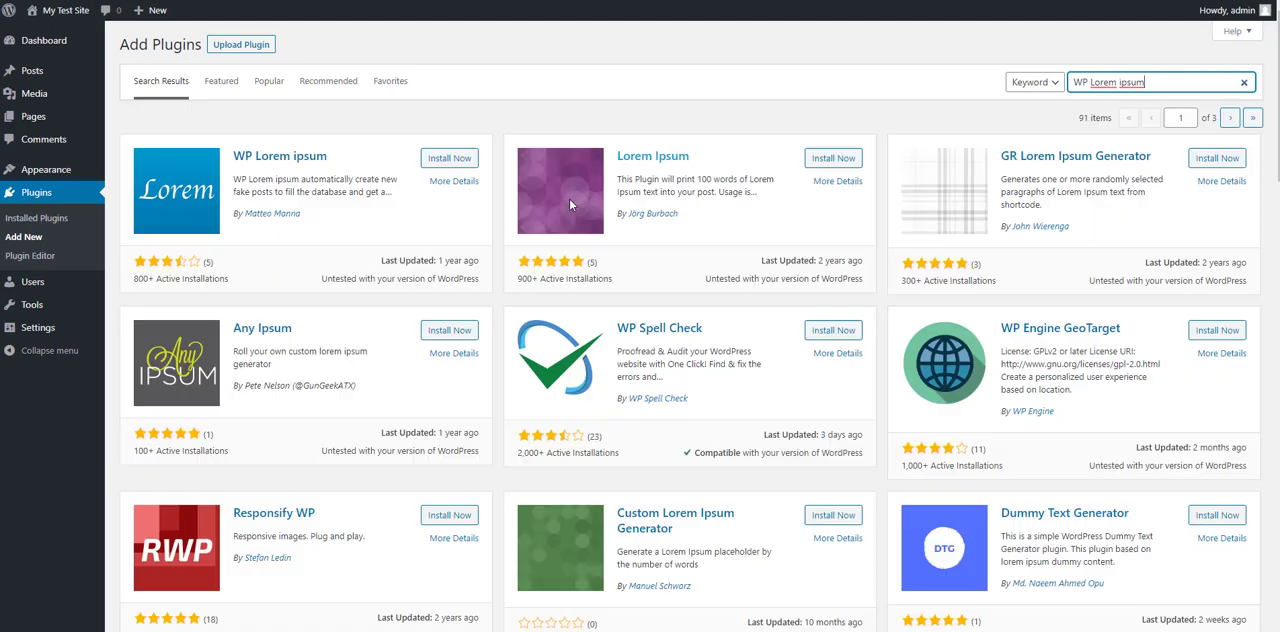
left_click(443, 160)
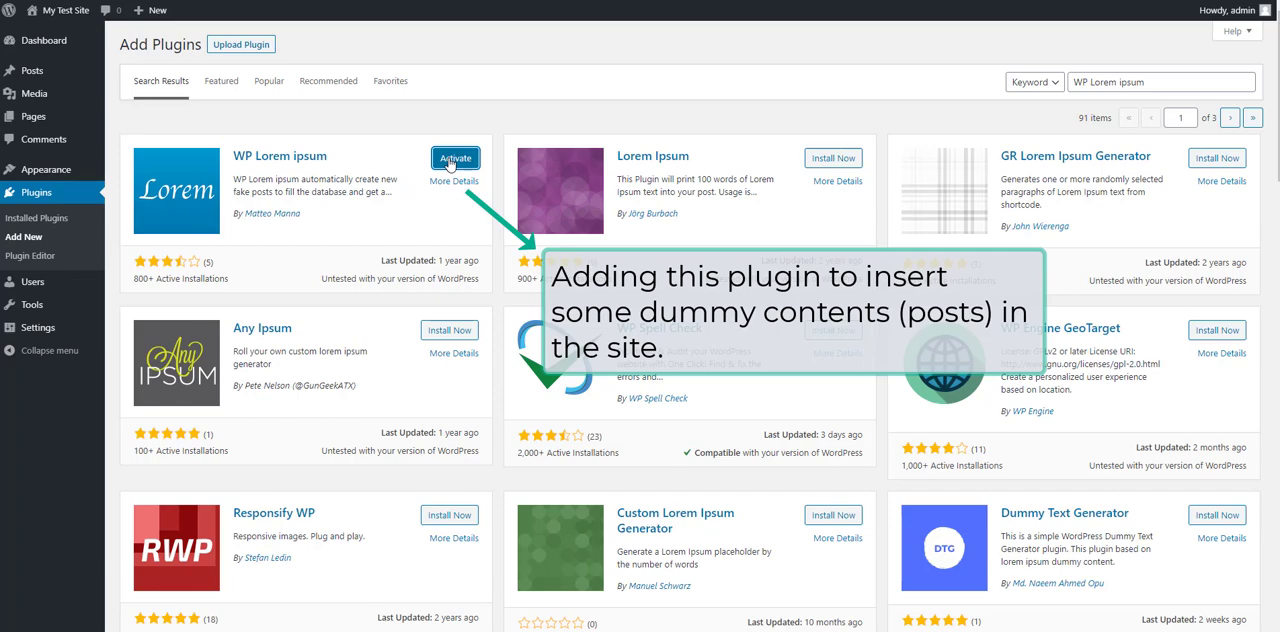
left_click(452, 160)
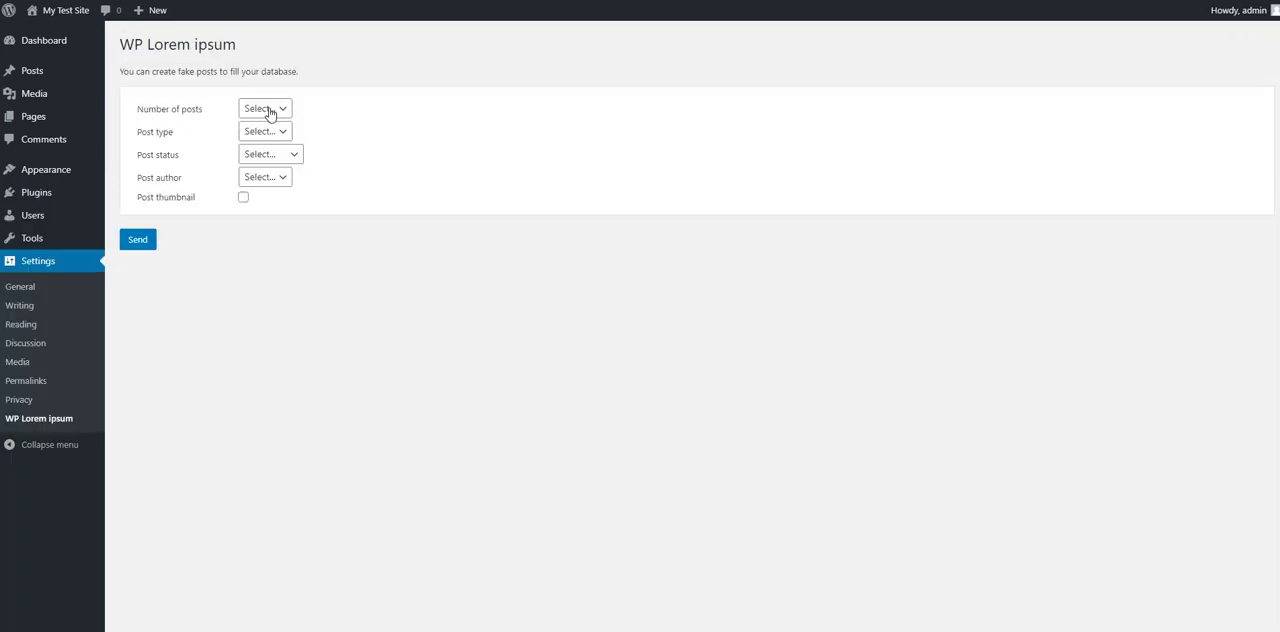
Step: Generate 5 dummy posts with WP Lorem ipsum, using type post, status publish, author admin and post thumbnails enabled
left_click(266, 110)
left_click(265, 145)
left_click(265, 132)
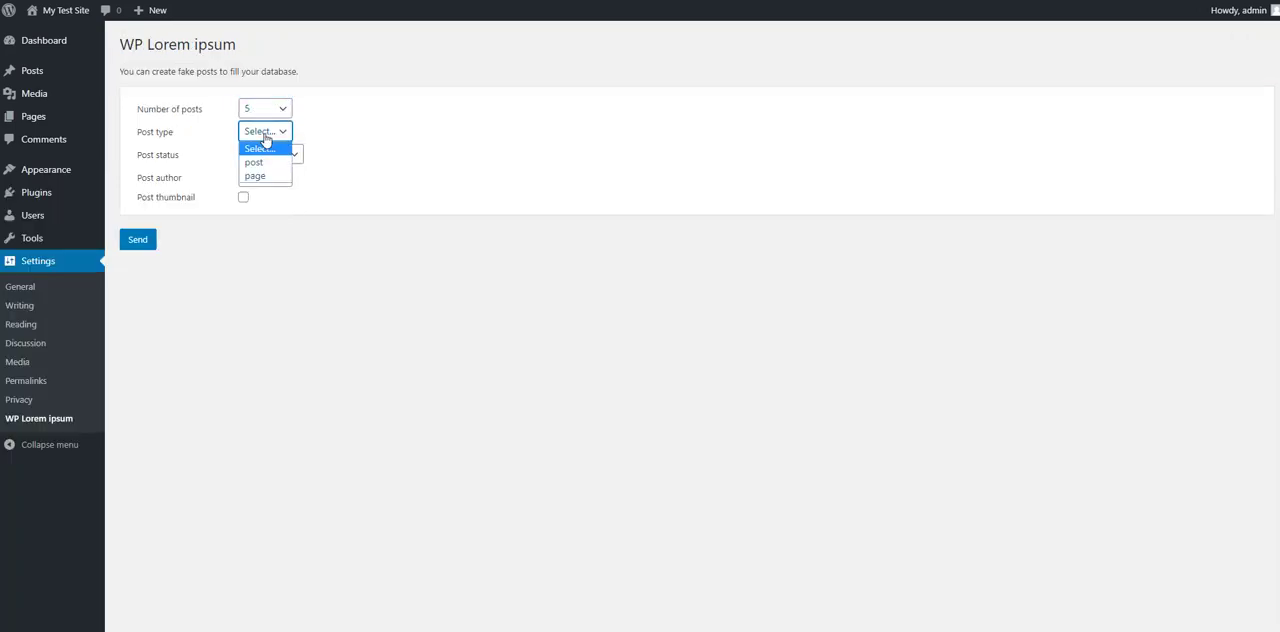
left_click(265, 160)
left_click(263, 157)
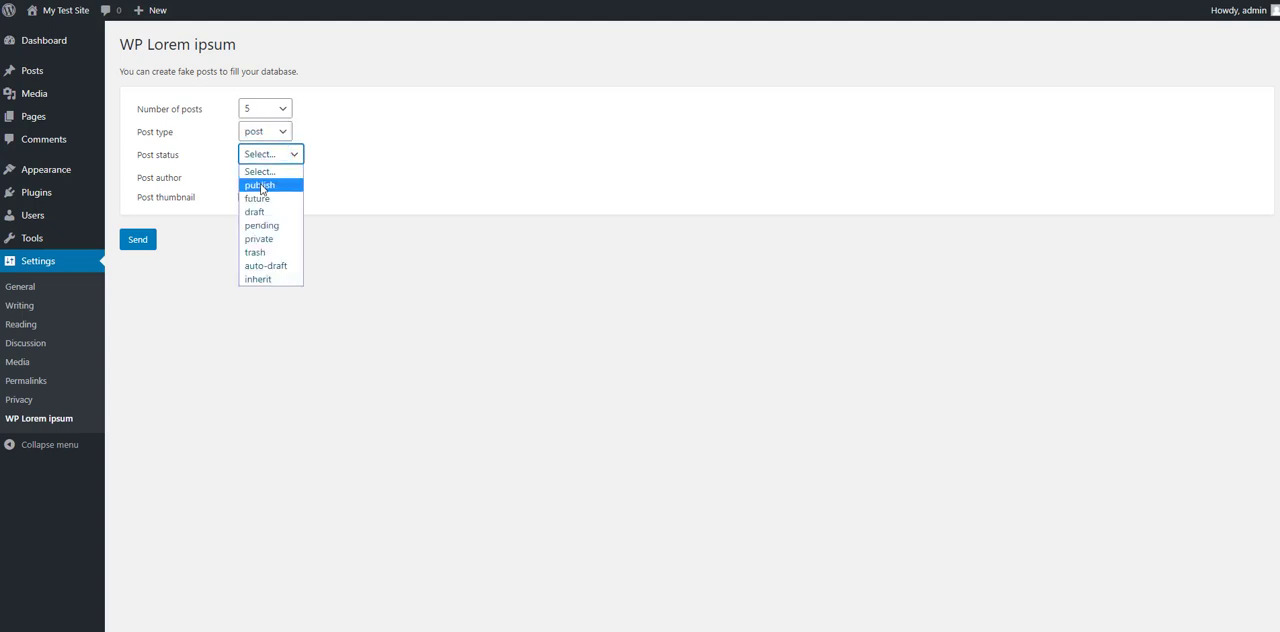
left_click(260, 185)
left_click(266, 180)
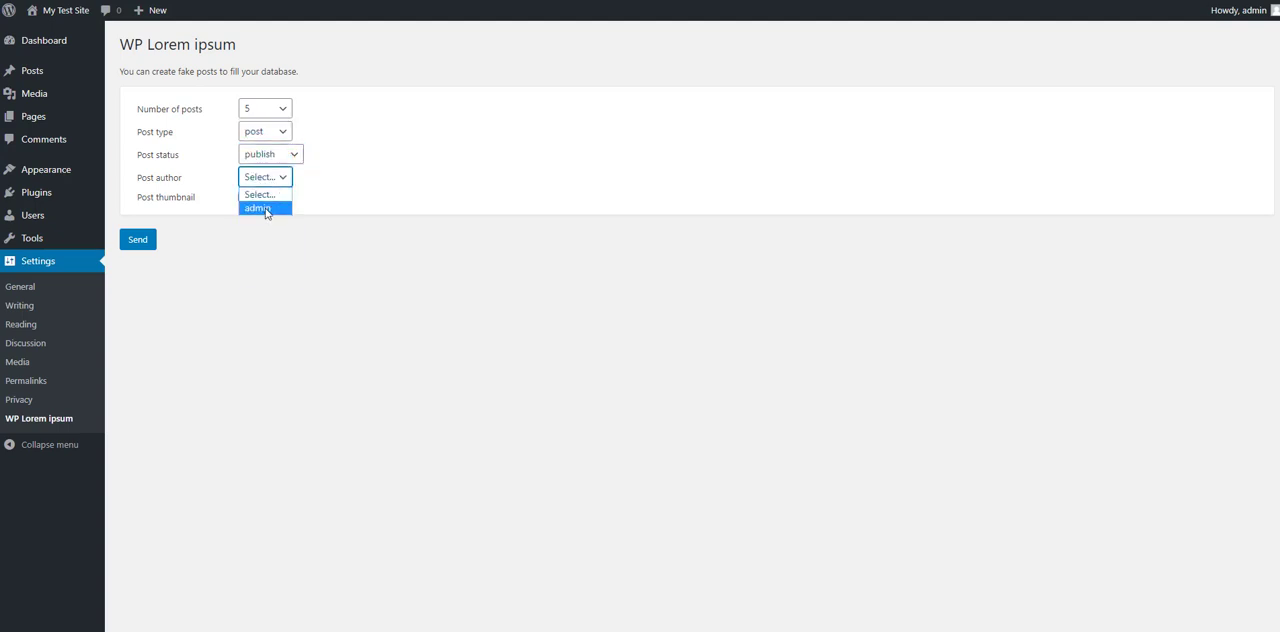
left_click(266, 209)
left_click(245, 200)
left_click(130, 241)
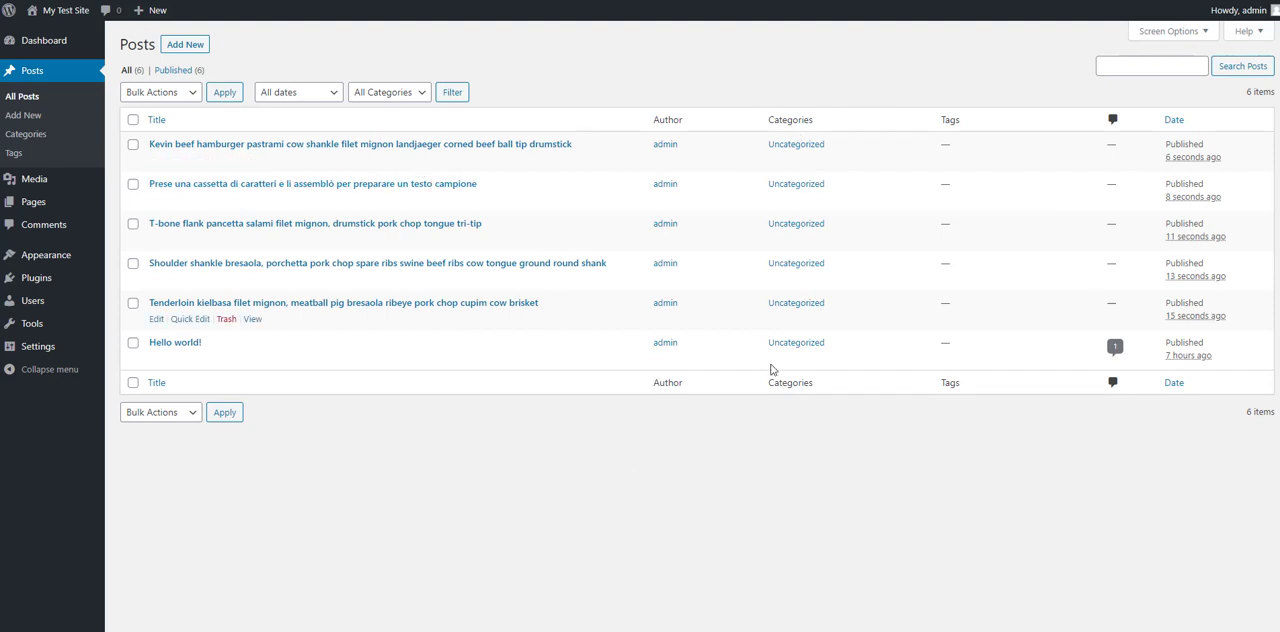
Step: Examine the generated posts in the posts list and on the site's front page, including the pagination and footer widgets
mouse_move(50, 18)
scroll(720, 400, "down", 3)
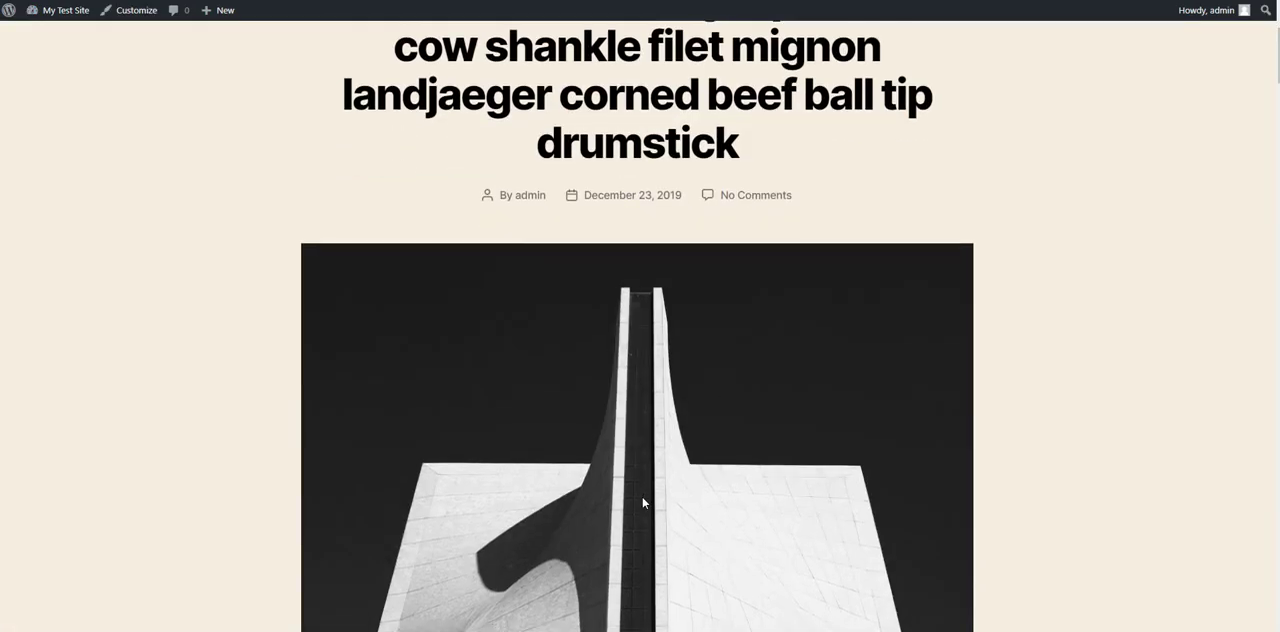
scroll(643, 503, "down", 5)
scroll(643, 503, "down", 20)
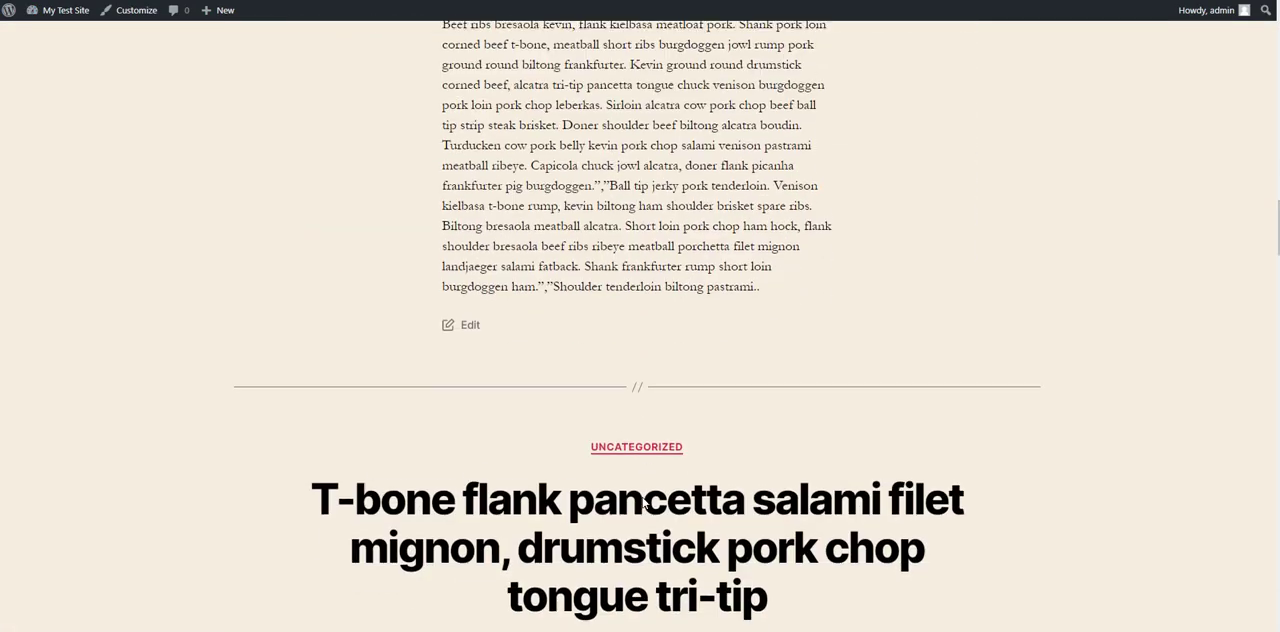
scroll(640, 326, "down", 20)
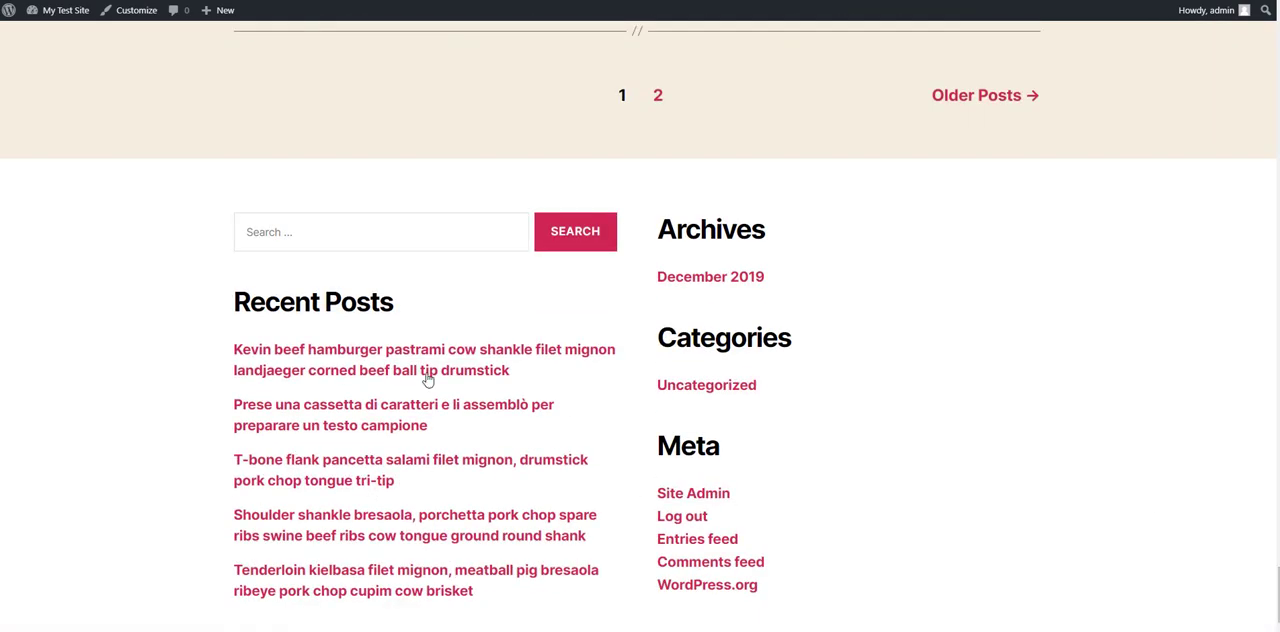
scroll(560, 409, "down", 2)
scroll(543, 266, "up", 3)
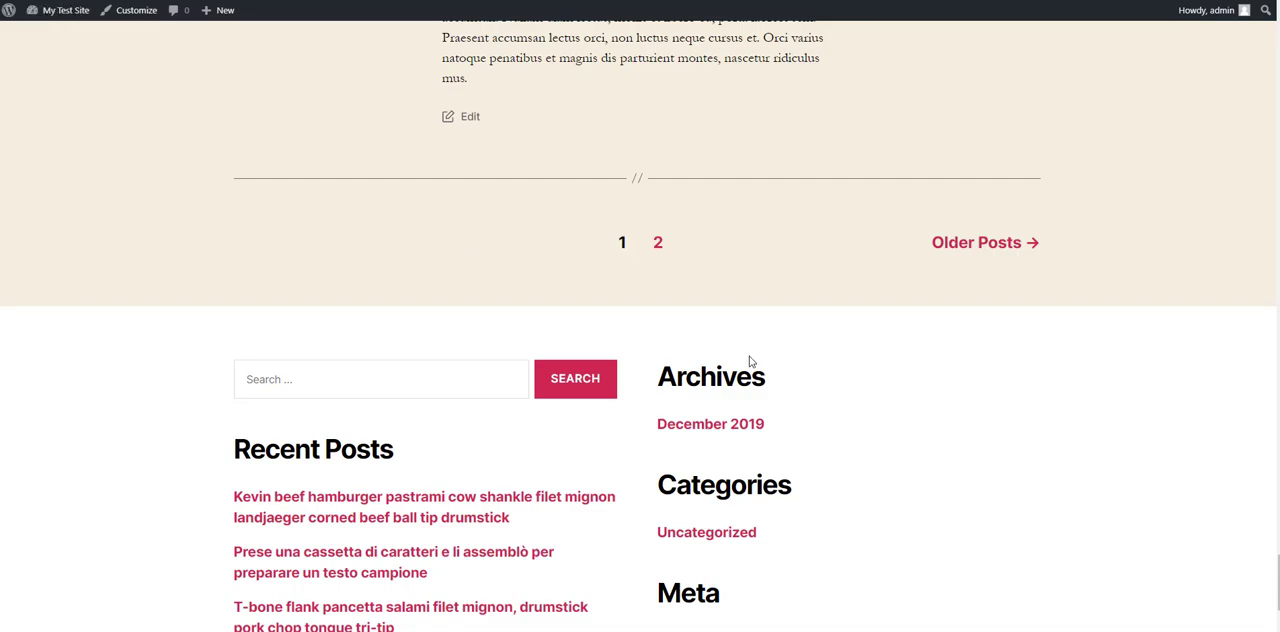
scroll(449, 293, "down", 1)
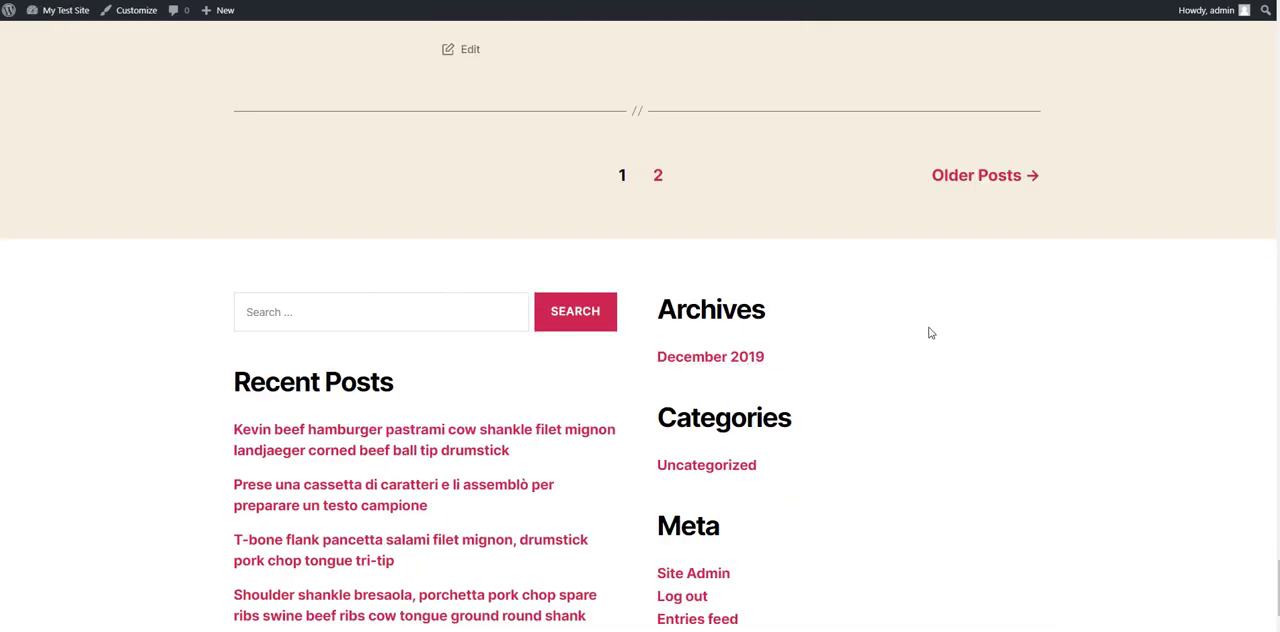
scroll(929, 332, "up", 8)
left_click_drag(1277, 543, 1276, 28)
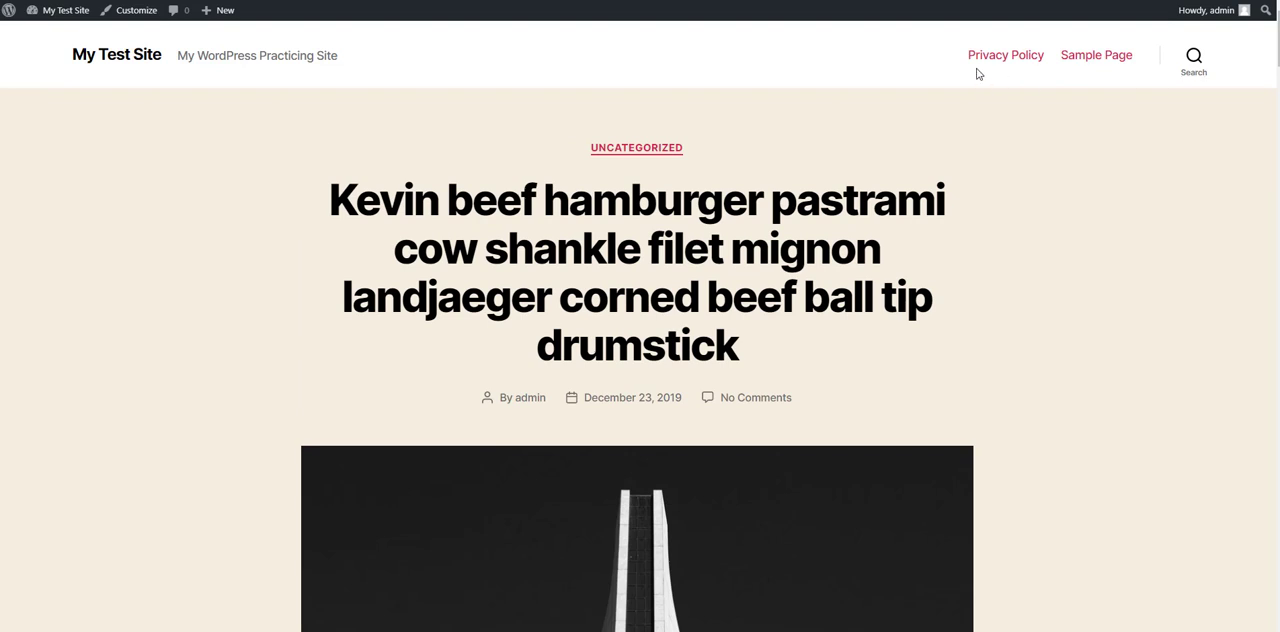
Step: Create a navigation menu named Main Menu and add the Home and Sample Page pages to it
left_click(42, 87)
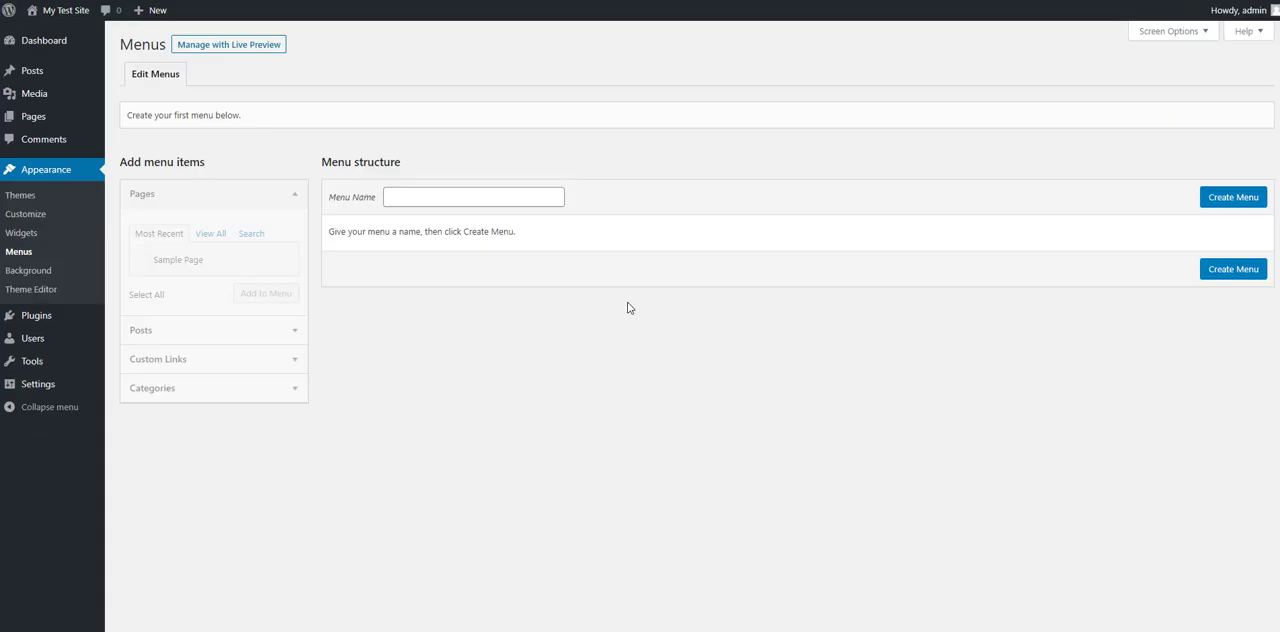
left_click(501, 199)
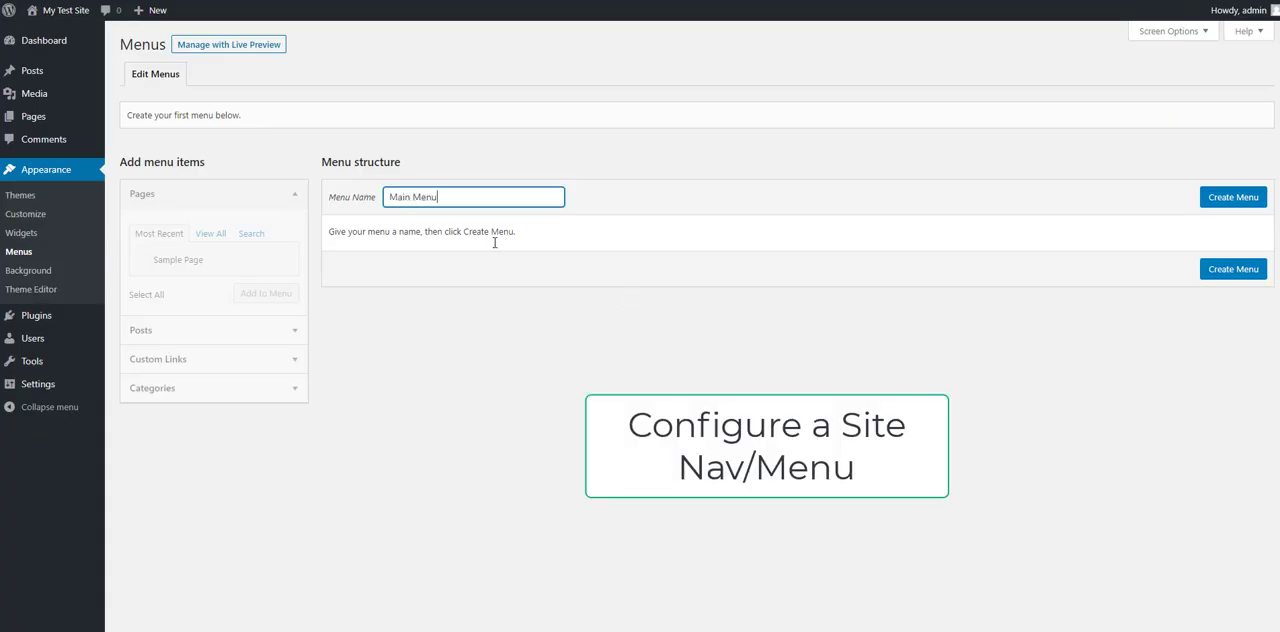
key("Return")
left_click(211, 234)
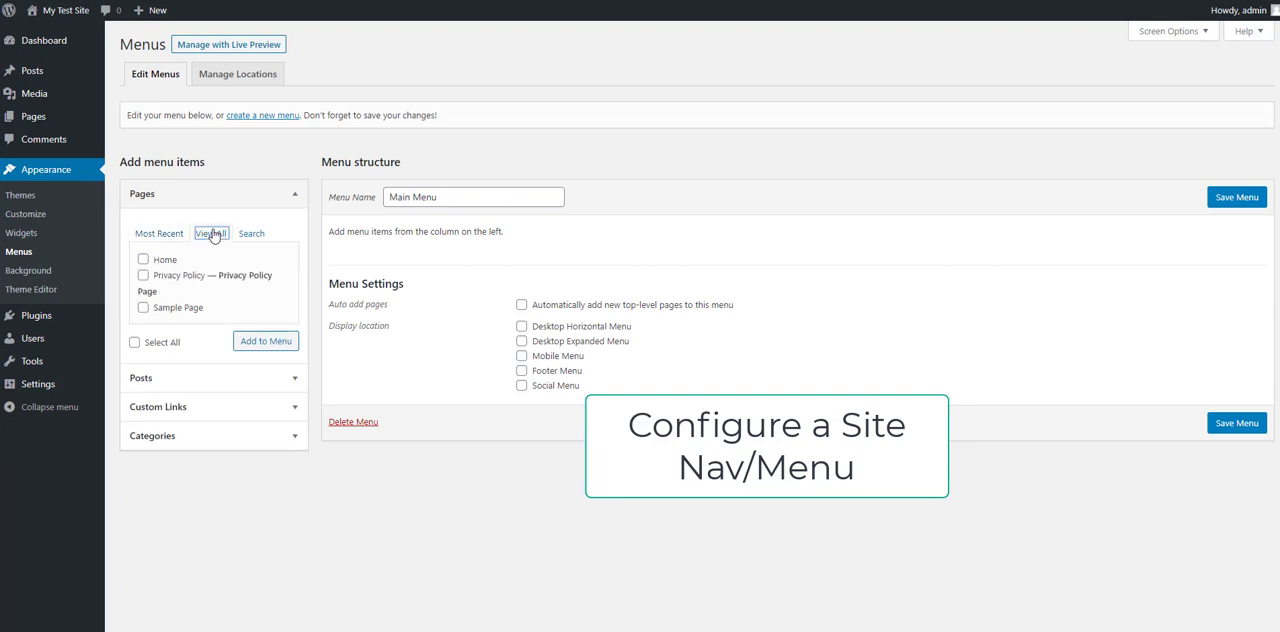
left_click(145, 260)
left_click(178, 309)
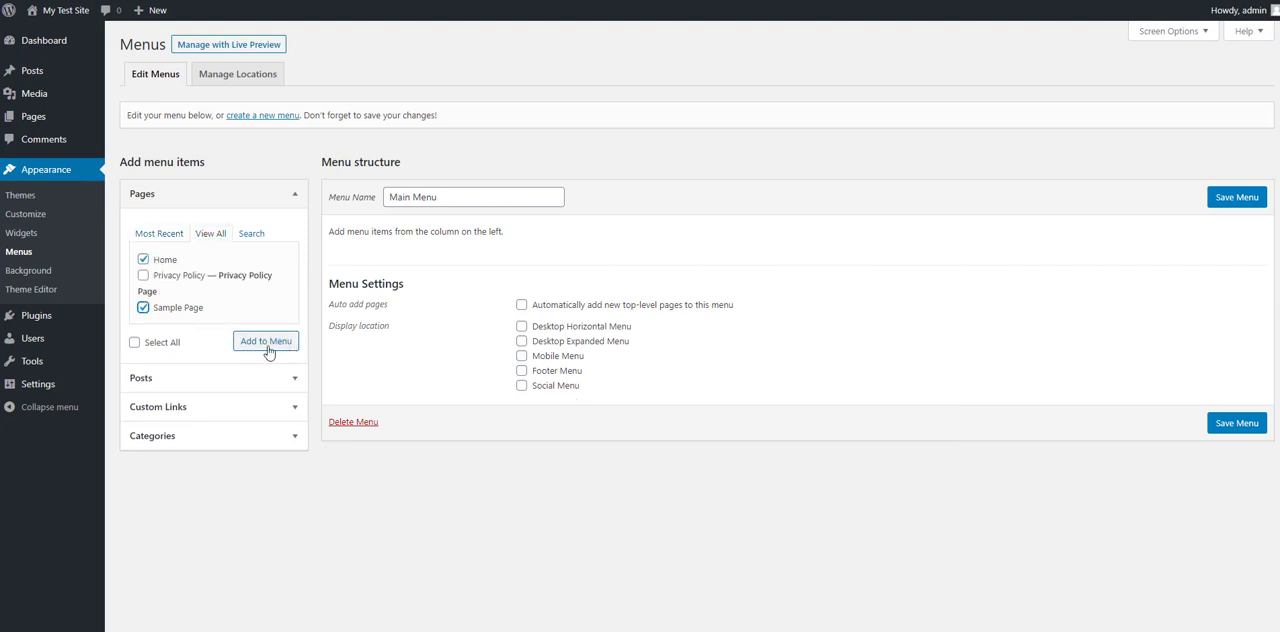
left_click(266, 343)
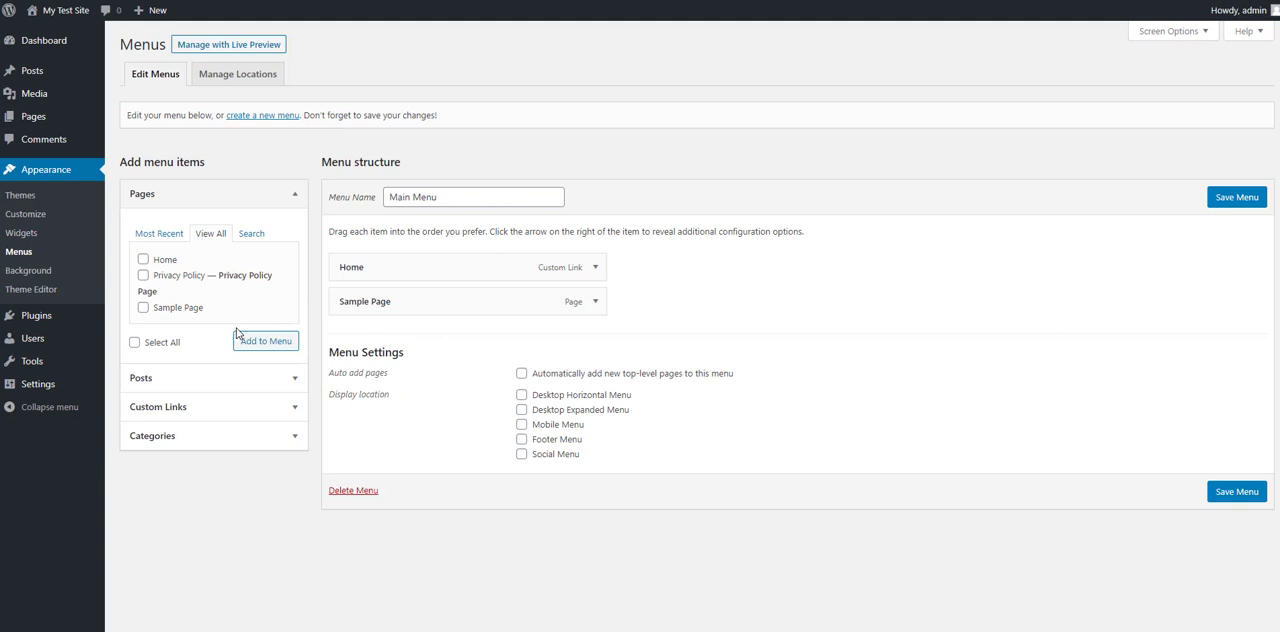
Step: Add a custom link named Login pointing to the site's wp-login.php address to Main Menu, and save the menu
left_click(177, 408)
left_click(215, 326)
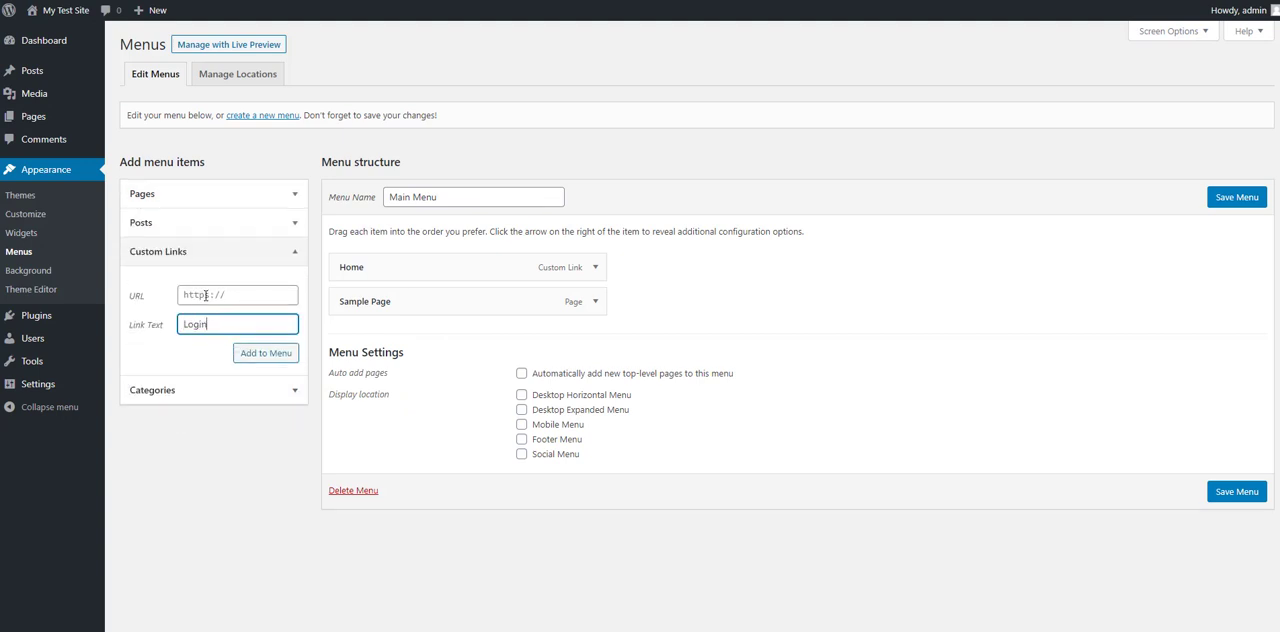
left_click(205, 295)
key("ctrl+v")
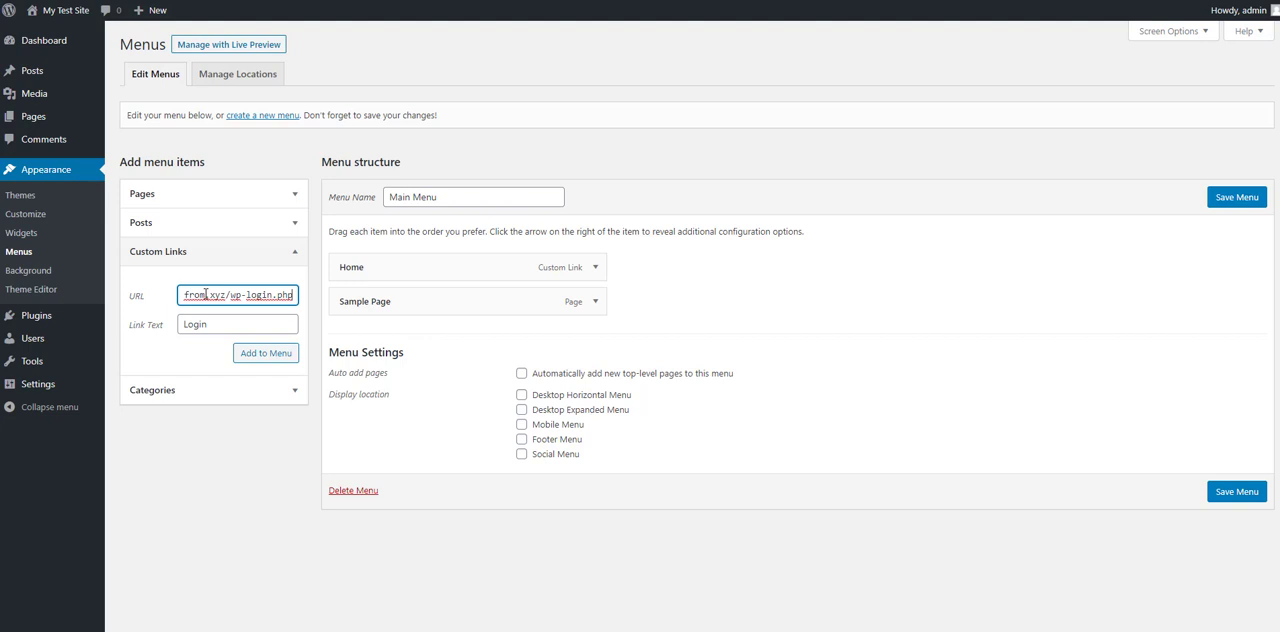
left_click(257, 355)
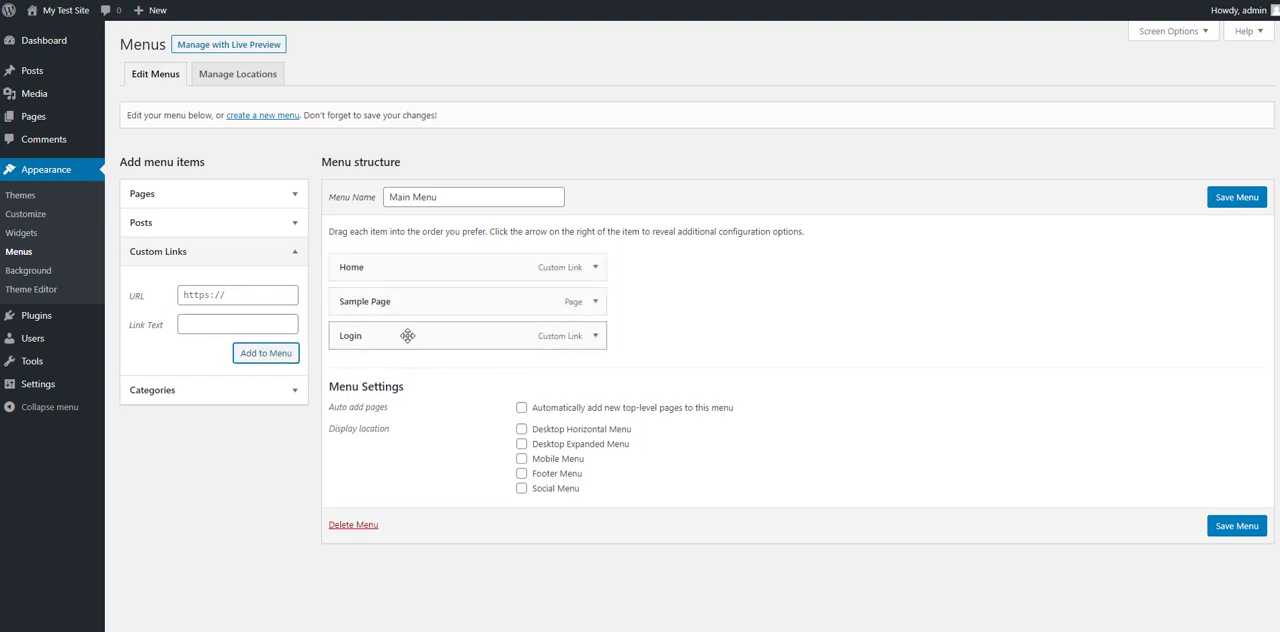
left_click(1233, 527)
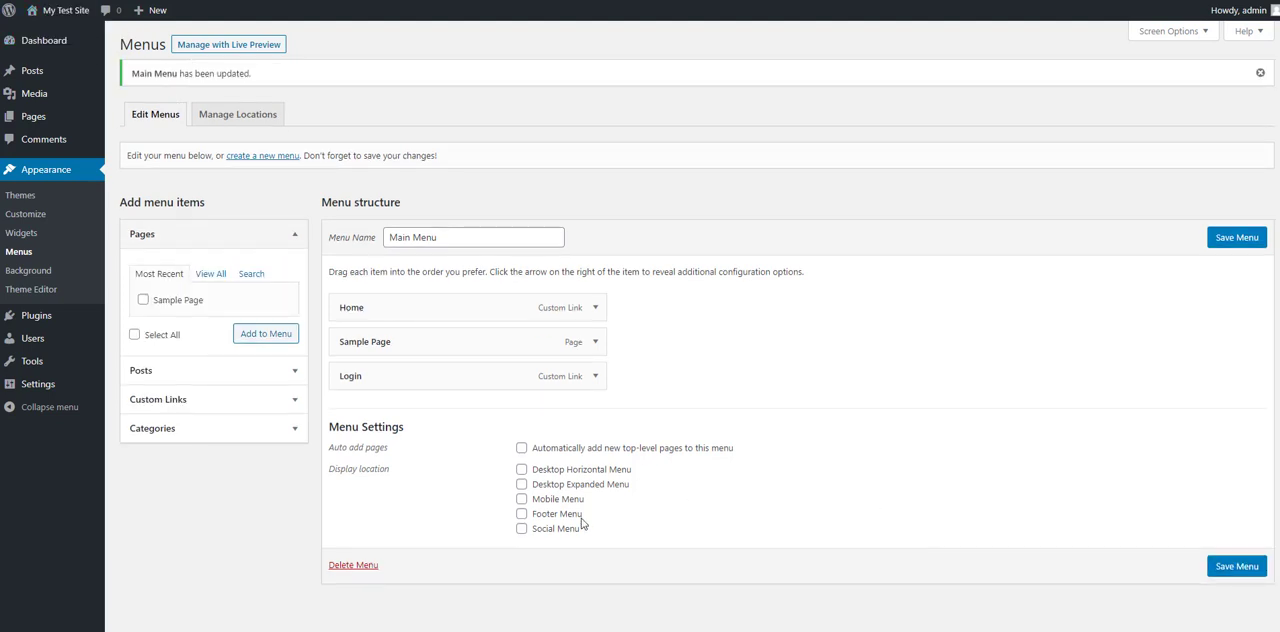
Step: Assign Main Menu to the Desktop Horizontal Menu, Desktop Expanded Menu and Mobile Menu display locations, and save it
left_click(521, 469)
left_click(521, 484)
left_click(521, 499)
left_click(1228, 240)
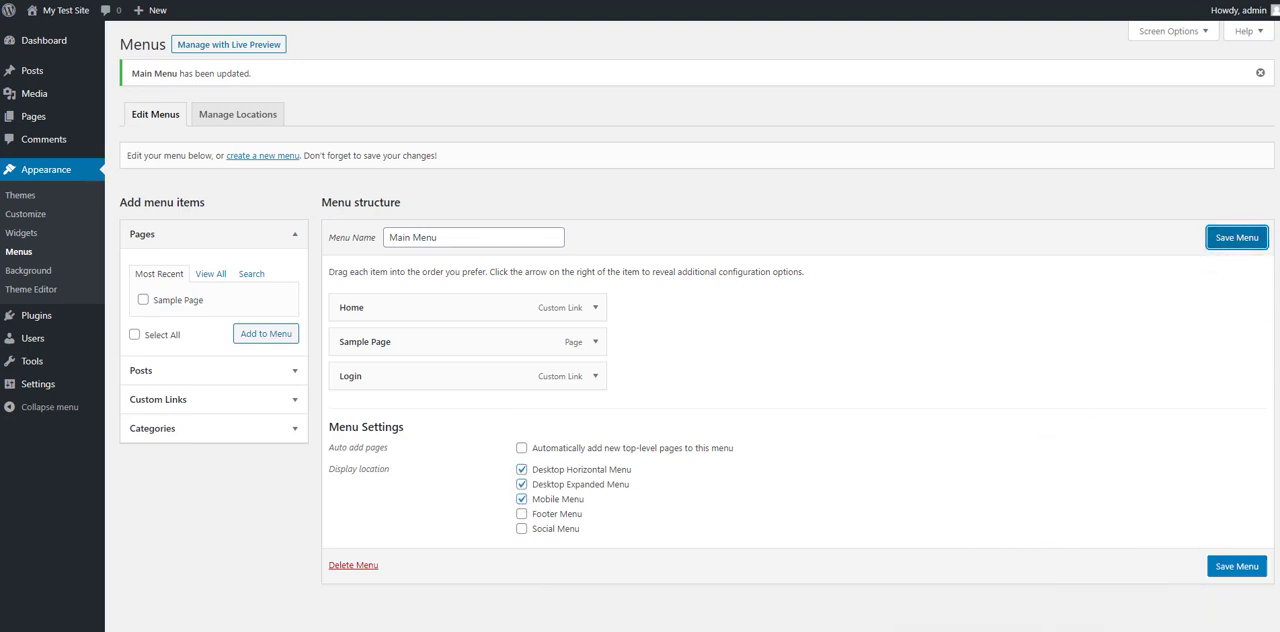
Step: Check the site's front page header for the saved navigation menu, and return to the menu editor
right_click(1003, 0)
left_click(1022, 2)
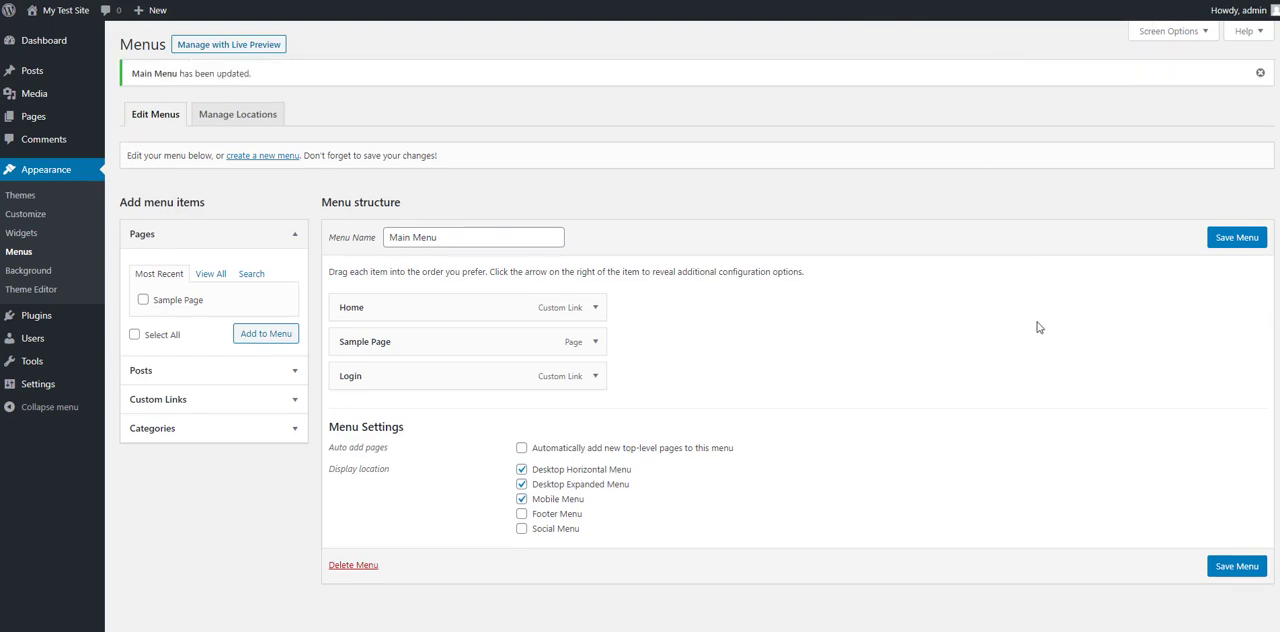
left_click(800, 0)
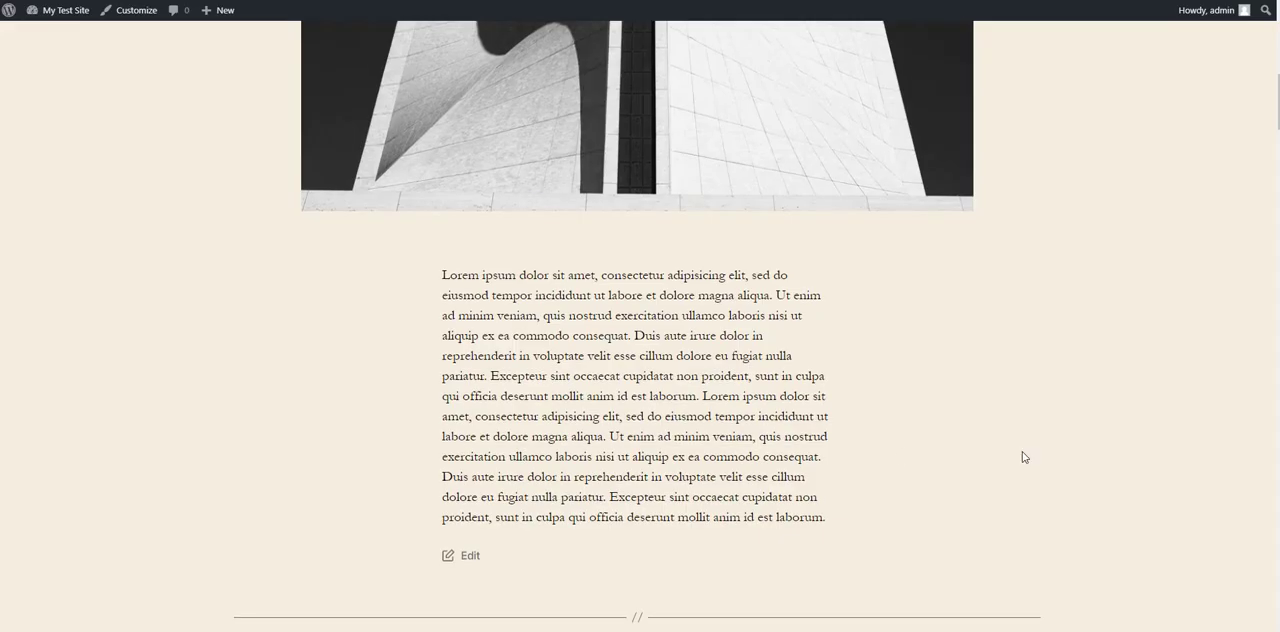
left_click_drag(1278, 158, 1267, 29)
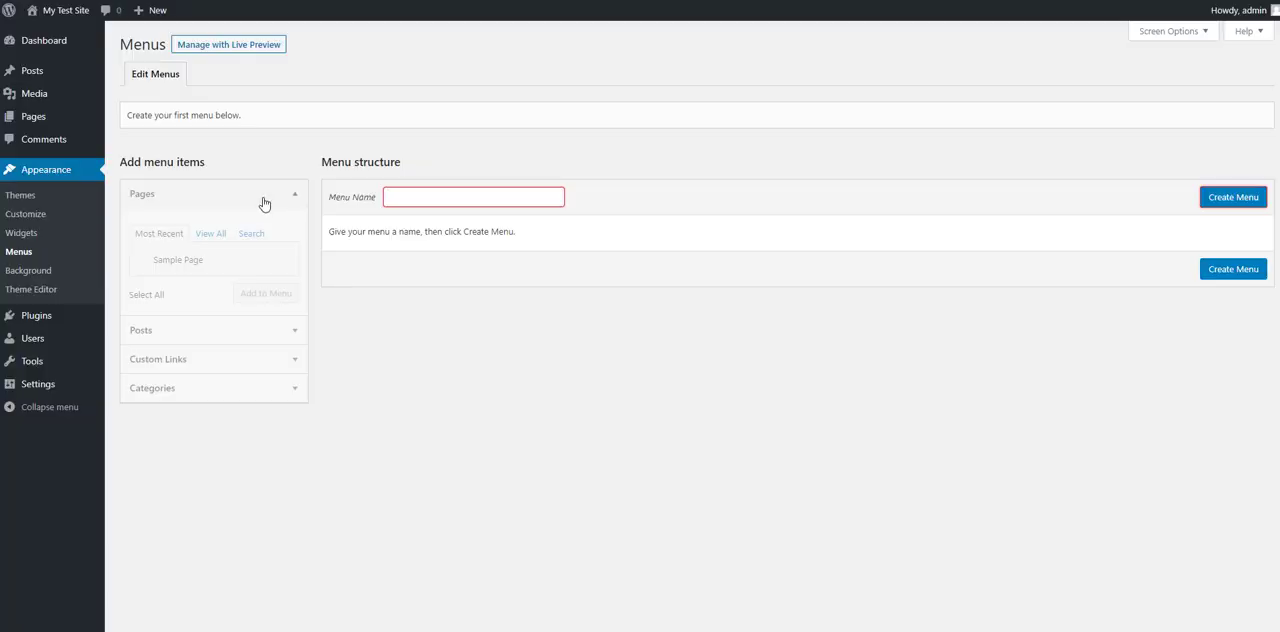
left_click(263, 199)
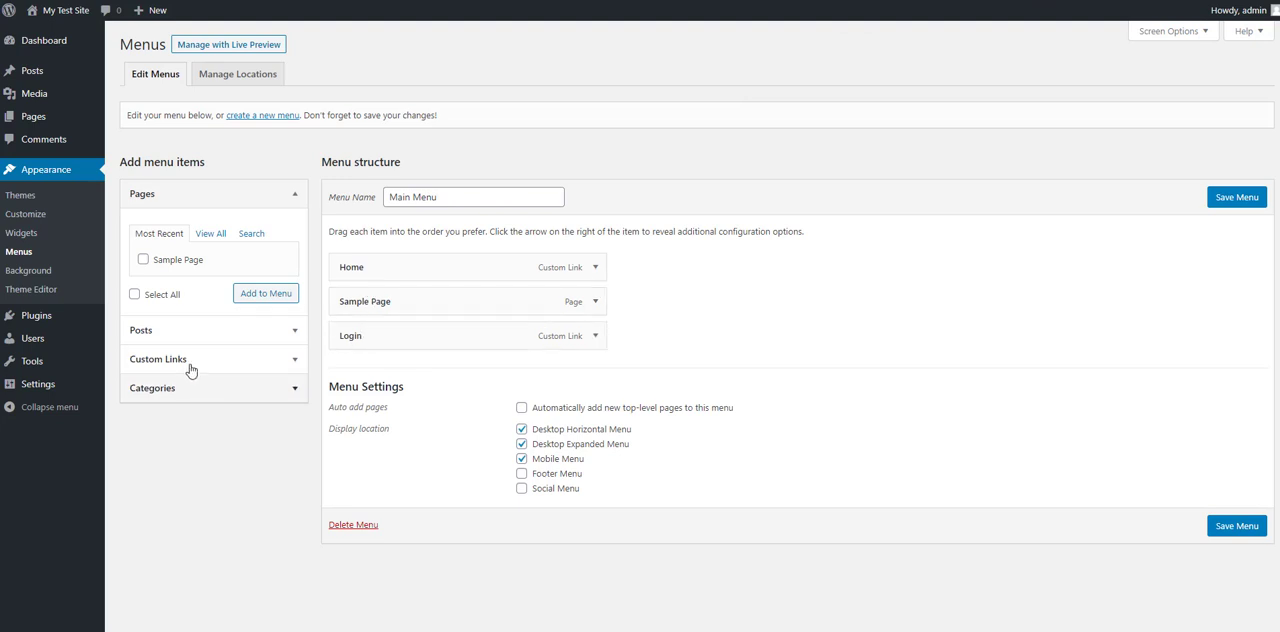
Step: Add a custom link named Log Out with the copied URL to Main Menu, and save the menu
left_click(191, 360)
left_click(229, 293)
type("http://testfrom.xyz/wp-login.php?action=logout")
left_click(224, 323)
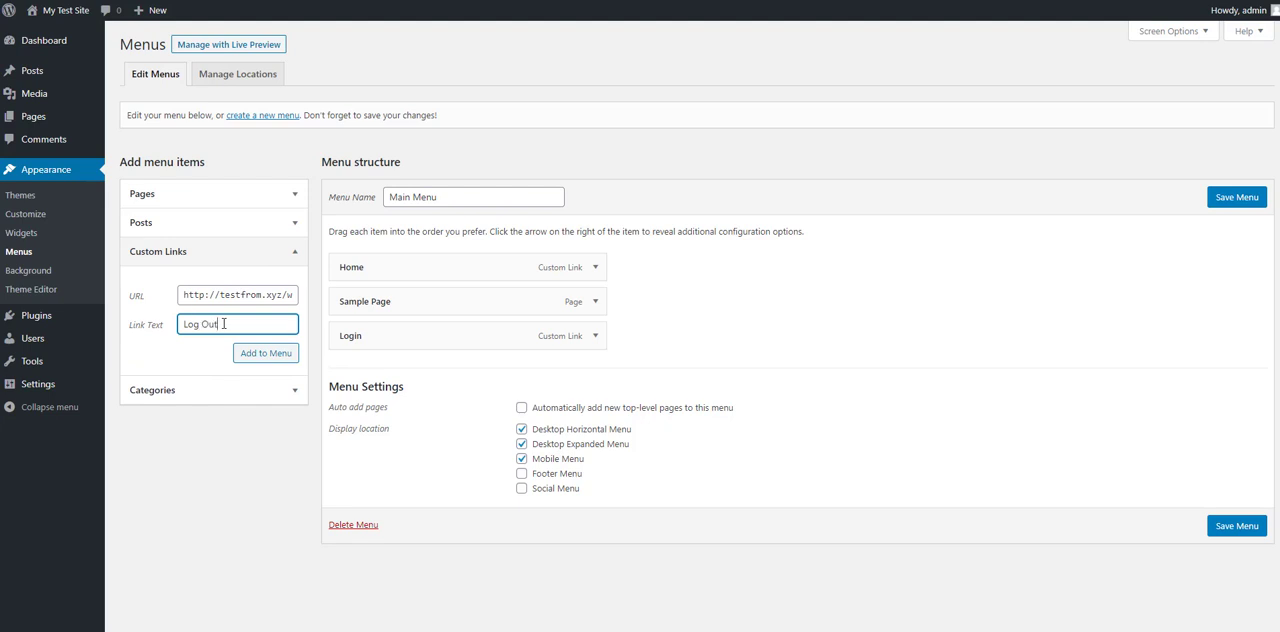
type("Log Out")
left_click(245, 352)
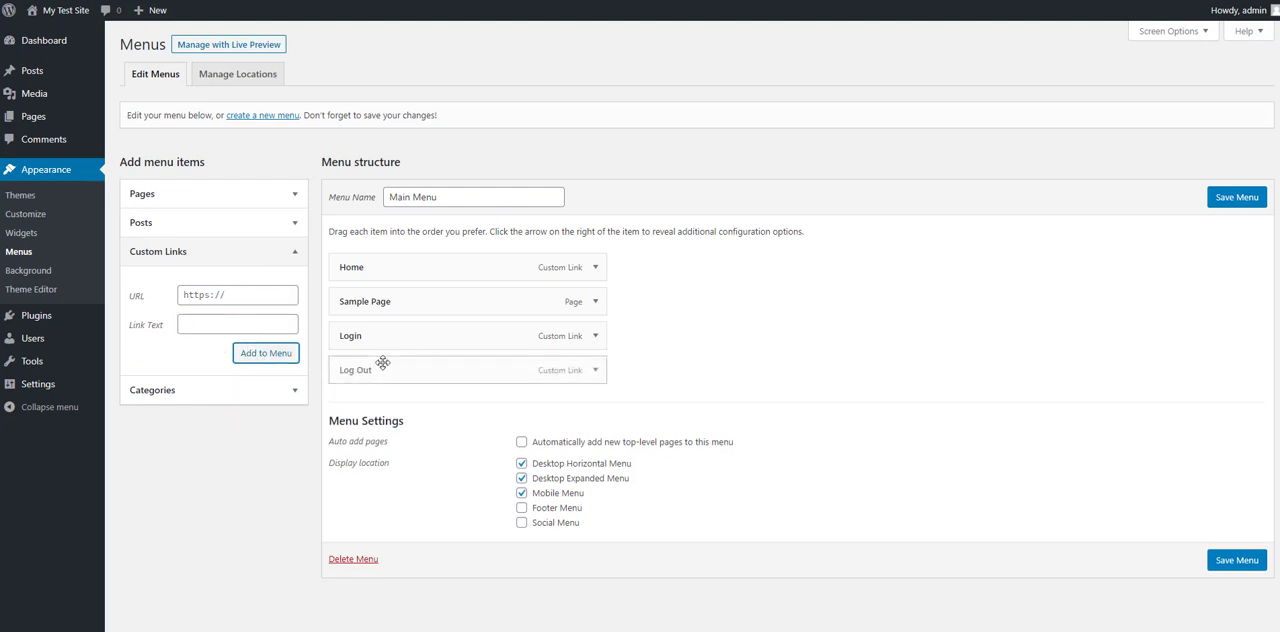
left_click(1230, 562)
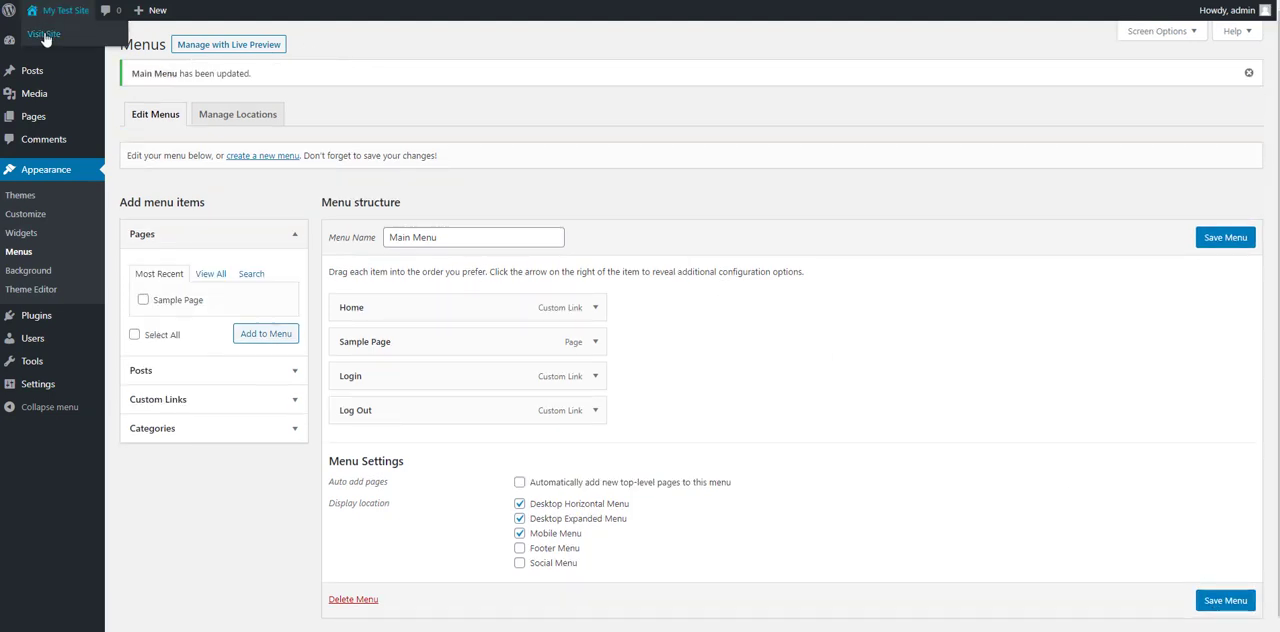
Step: Open the site's front page separately, check its header menu and the listed posts, and return to the menu editor
right_click(45, 38)
left_click(72, 44)
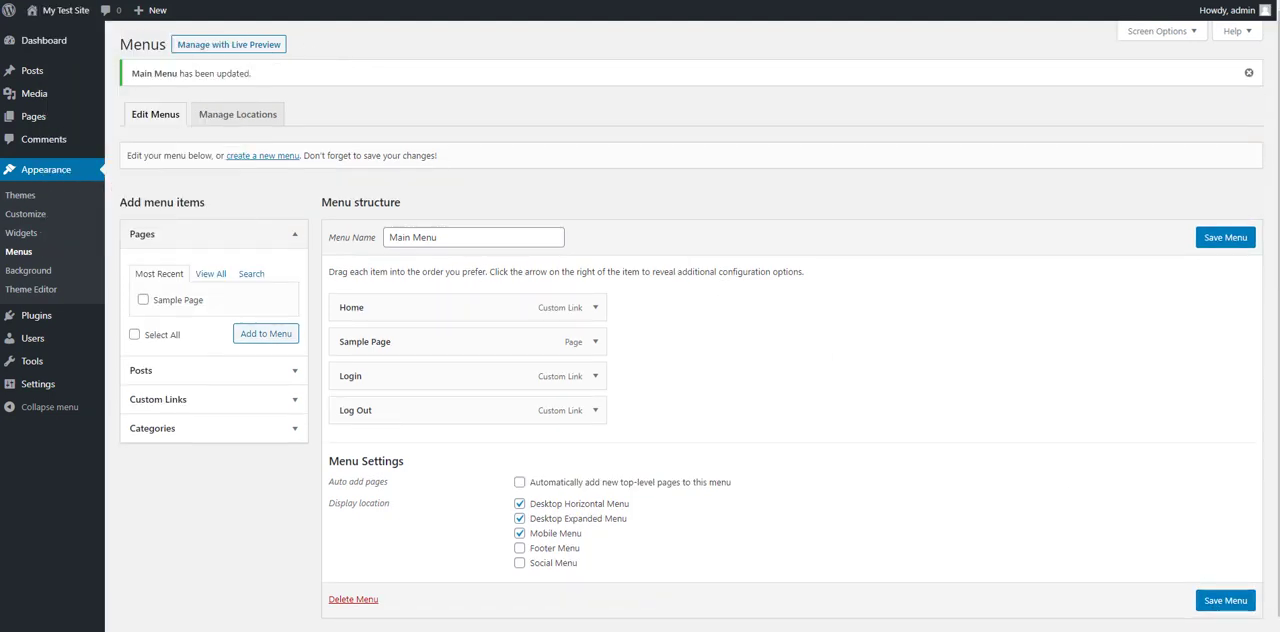
key("ctrl+Tab")
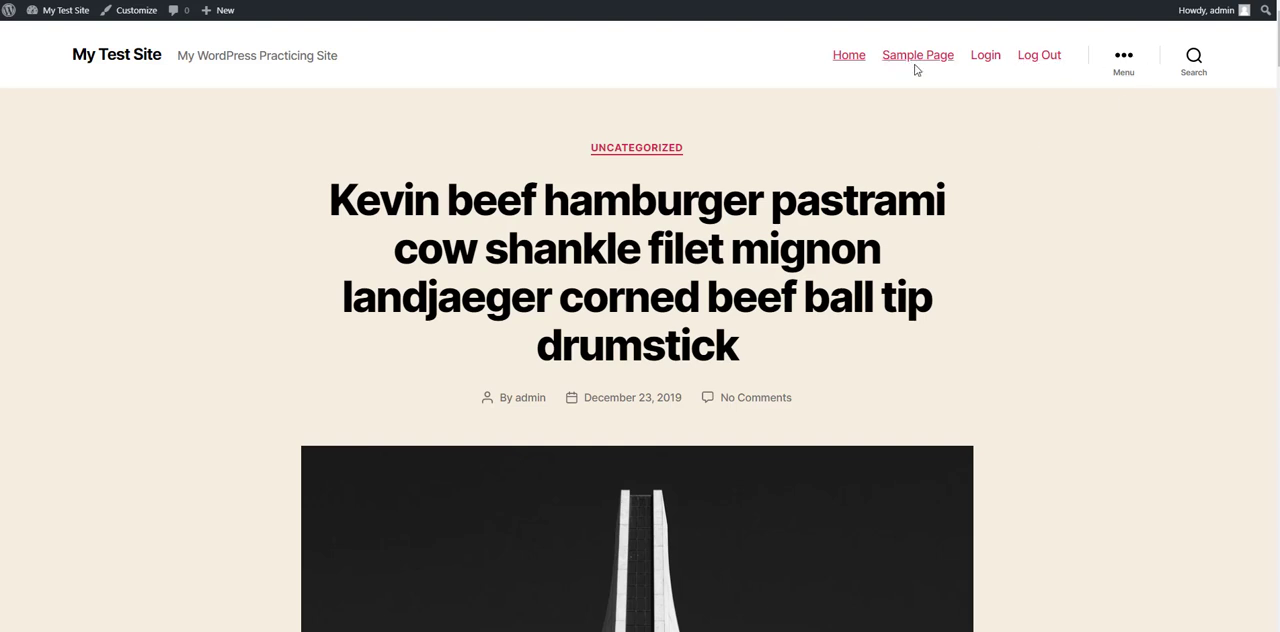
key("ctrl+shift+Tab")
key("ctrl+Tab")
scroll(786, 389, "down", 3)
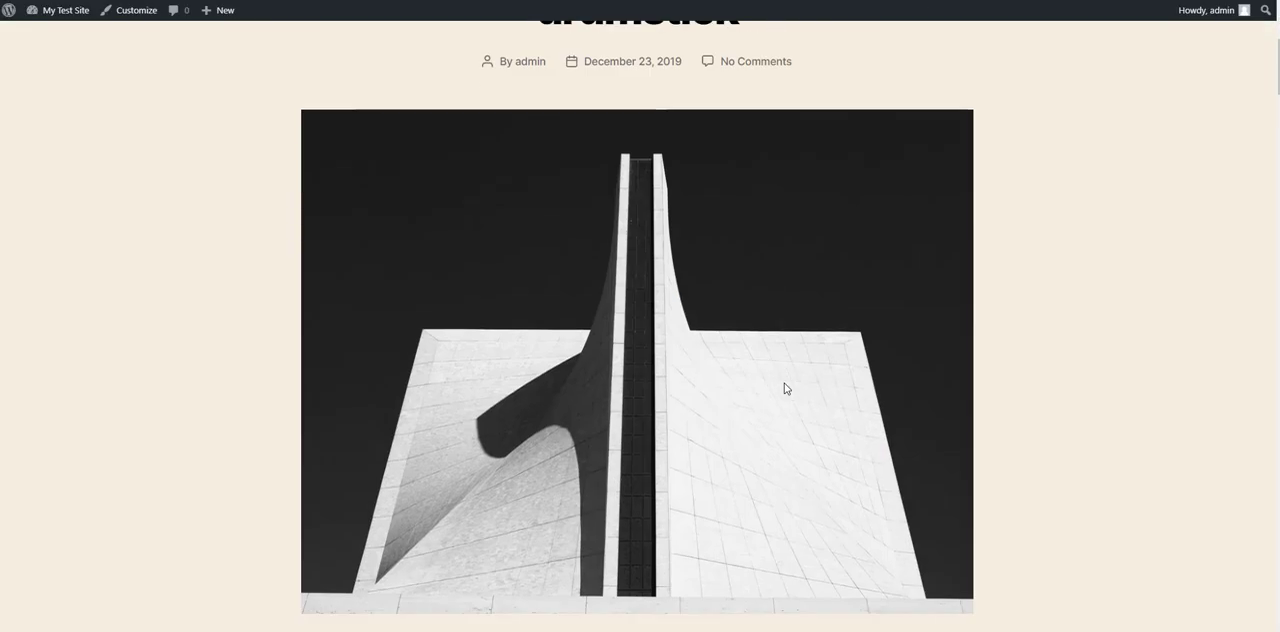
scroll(786, 389, "down", 15)
key("ctrl+shift+Tab")
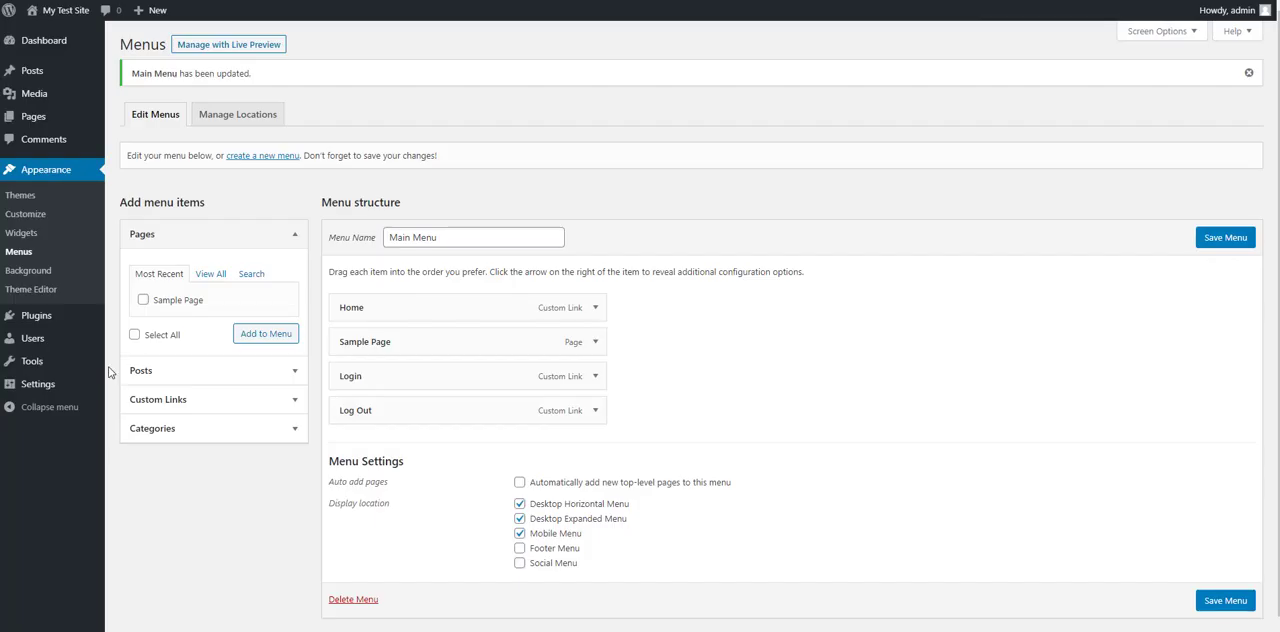
Step: Set blog pages to show at most 3 posts in the Reading settings, and save the changes
mouse_move(34, 372)
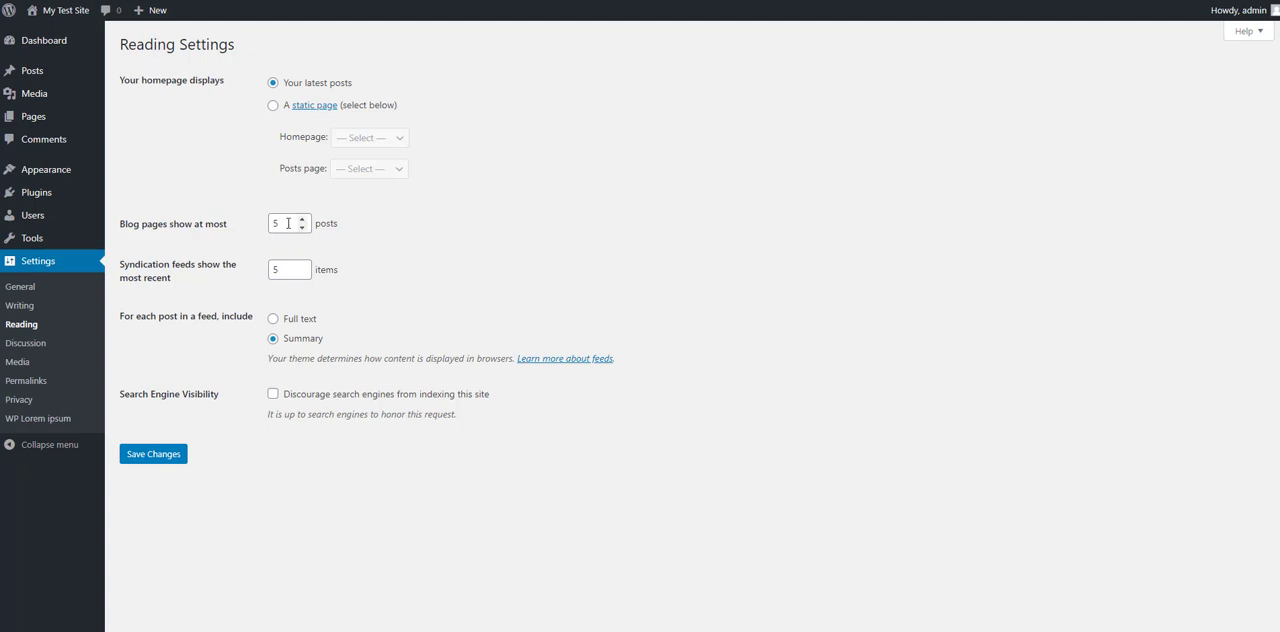
left_click(302, 228)
left_click(302, 220)
left_click(166, 460)
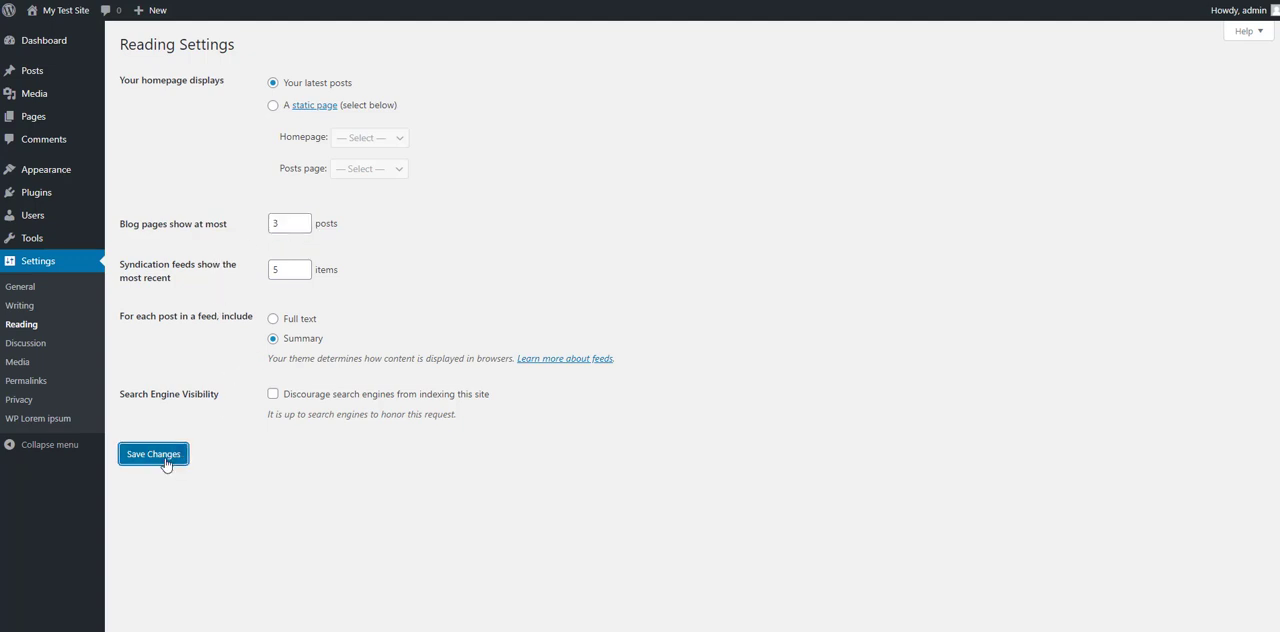
Step: Reload the site's front page and look through the posts it lists
left_click(923, 0)
right_click(923, 0)
left_click(965, 0)
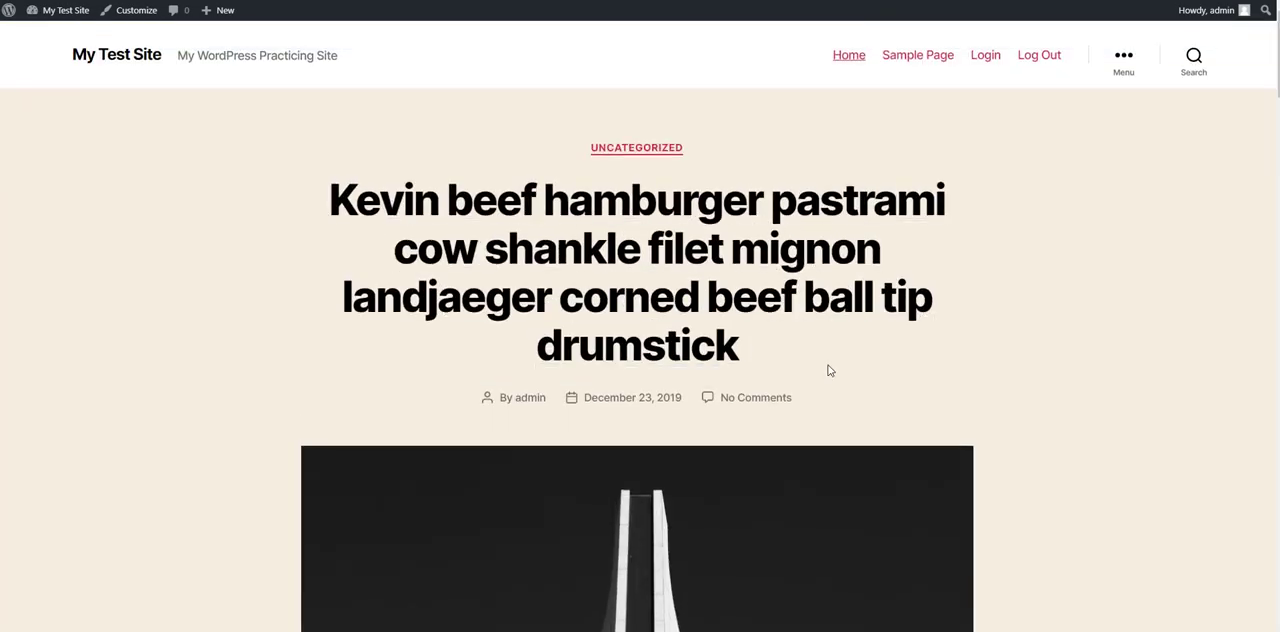
scroll(829, 369, "down", 10)
scroll(746, 370, "down", 15)
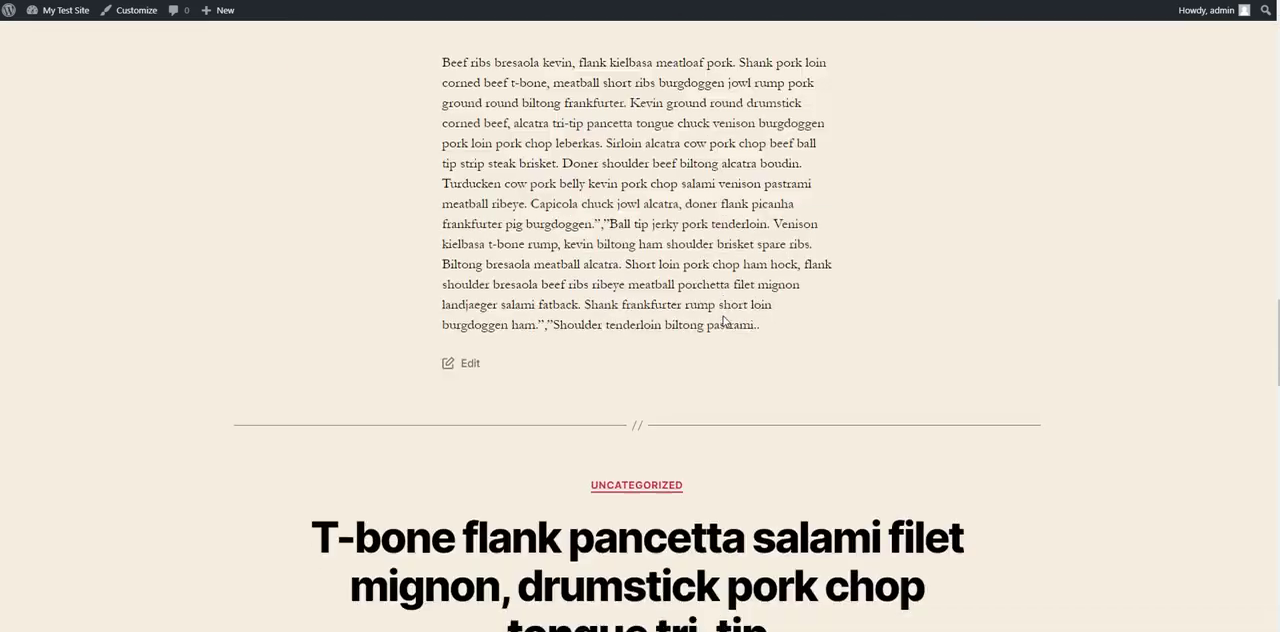
scroll(724, 324, "down", 3)
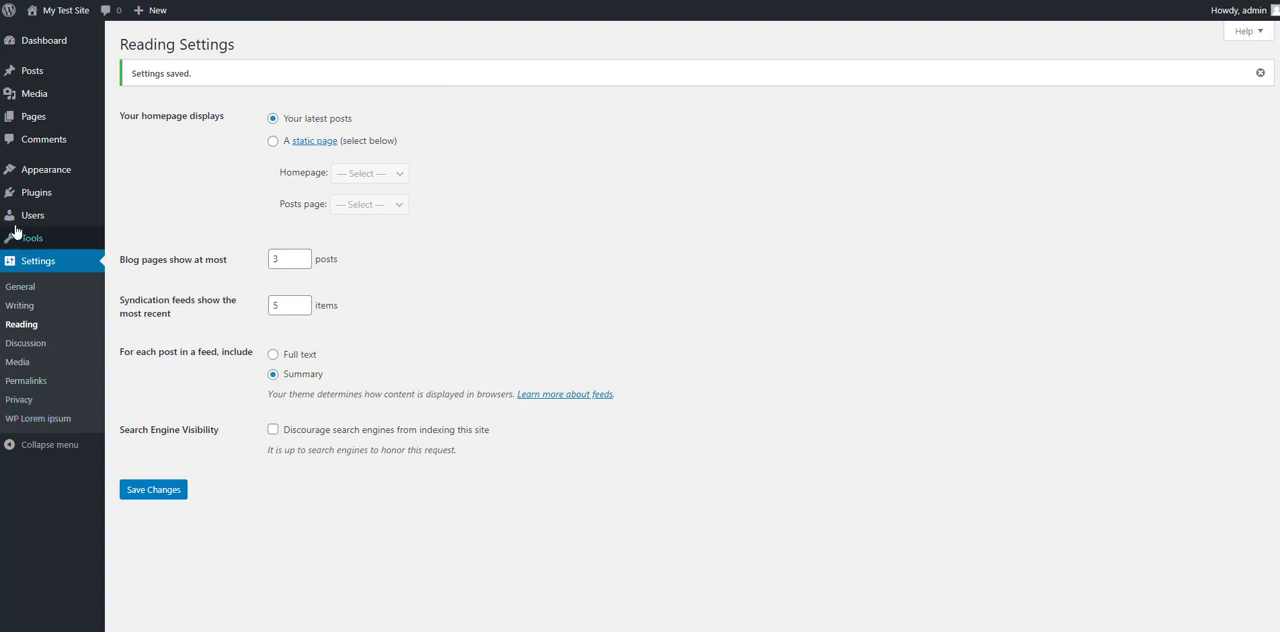
Step: Reopen the menu editor for Main Menu
mouse_move(60, 170)
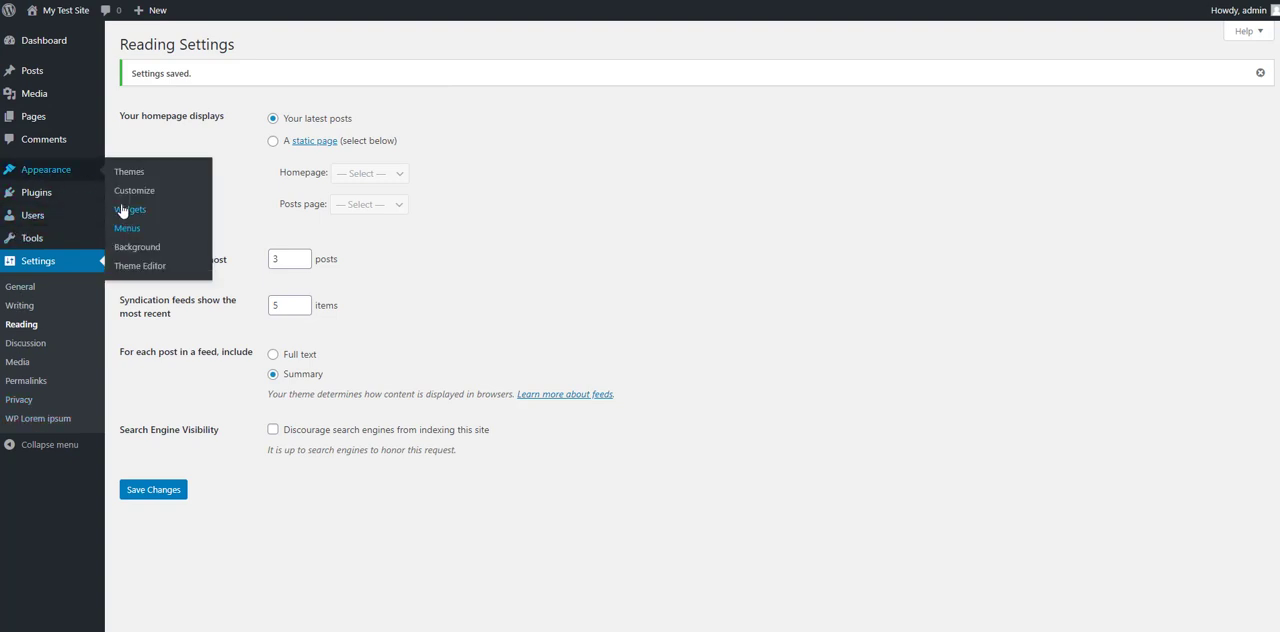
left_click(127, 228)
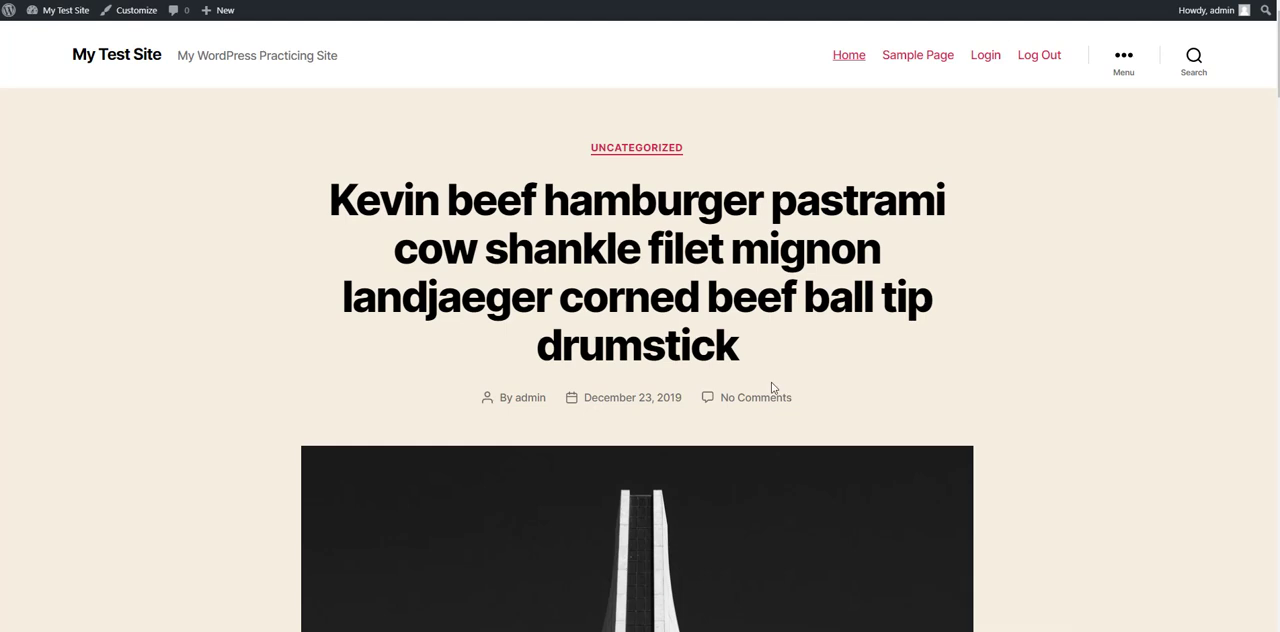
scroll(772, 388, "down", 5)
scroll(772, 388, "up", 5)
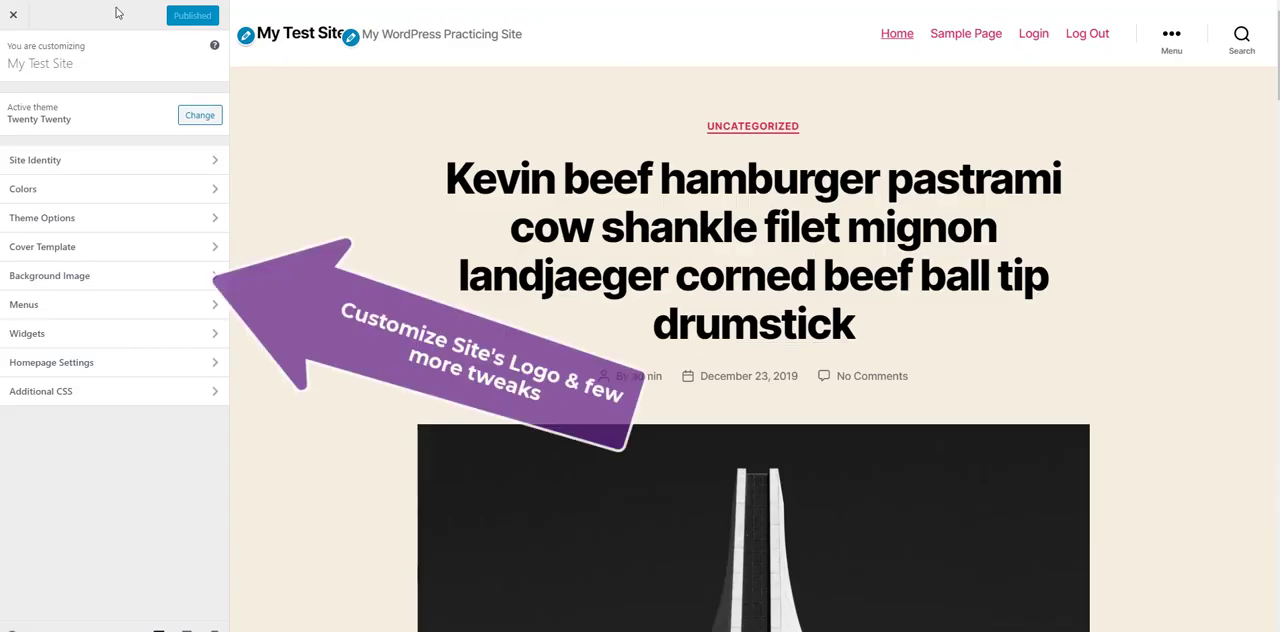
Step: Clear the site's tagline in the customizer's Site Identity settings
left_click(76, 163)
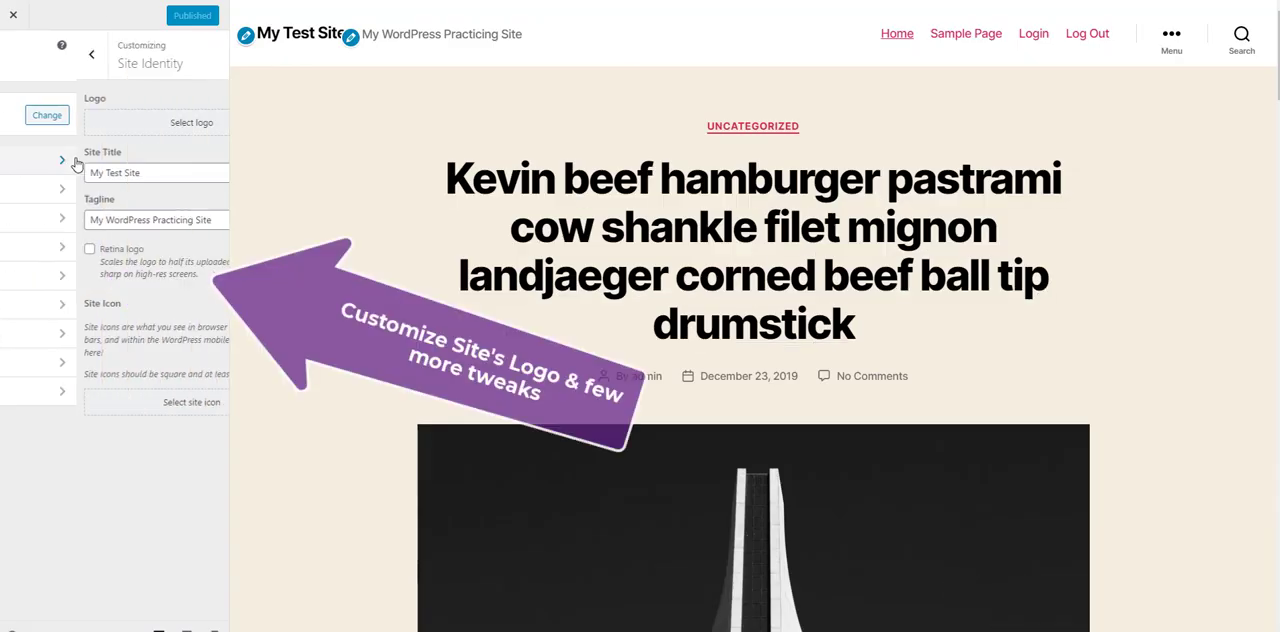
left_click_drag(140, 220, 5, 226)
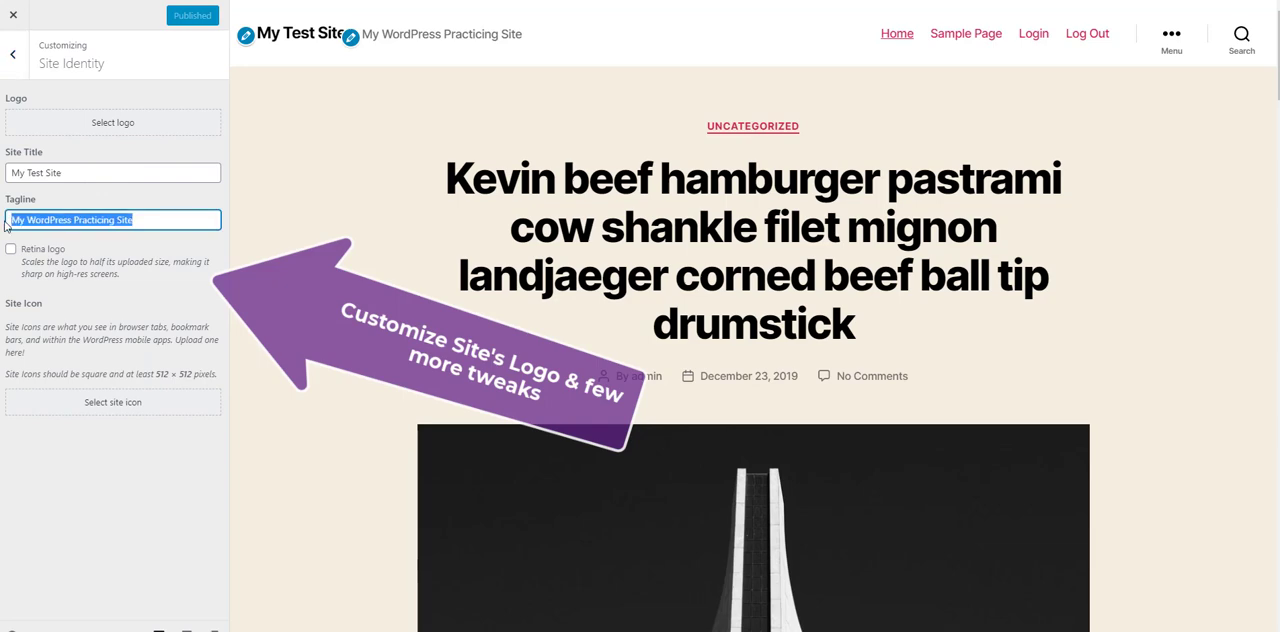
key("BackSpace")
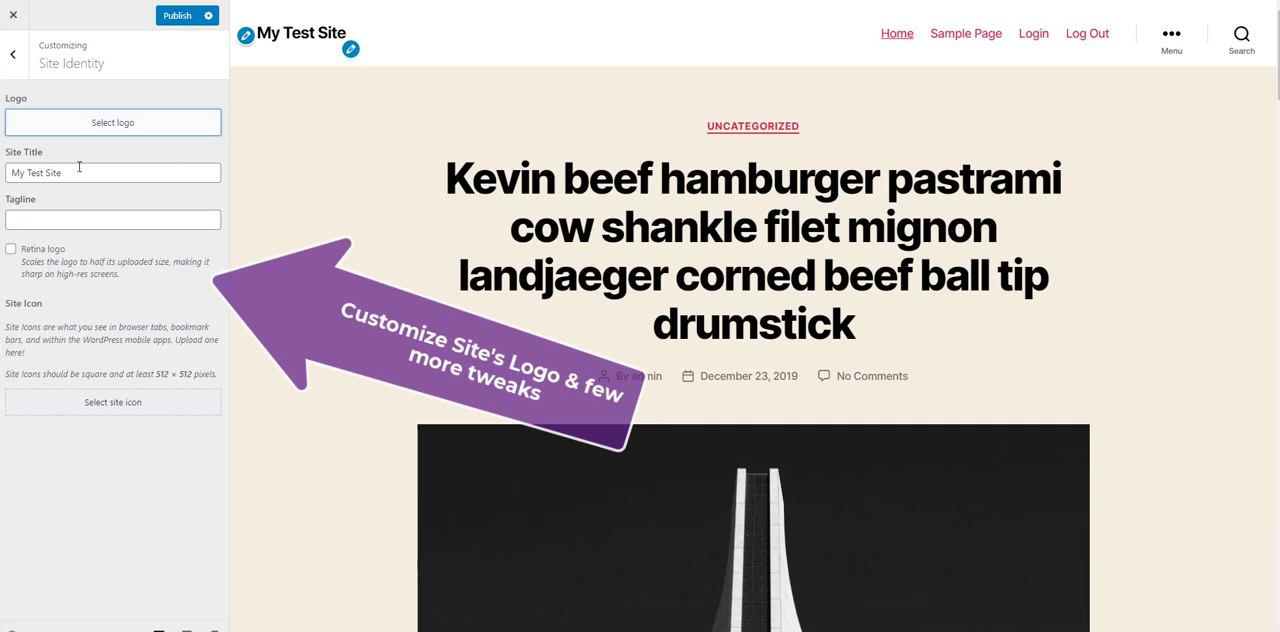
Step: Set the dark 2020 image from the media library as the site logo without cropping, and leave Site Identity
left_click(82, 171)
left_click(120, 124)
left_click(118, 64)
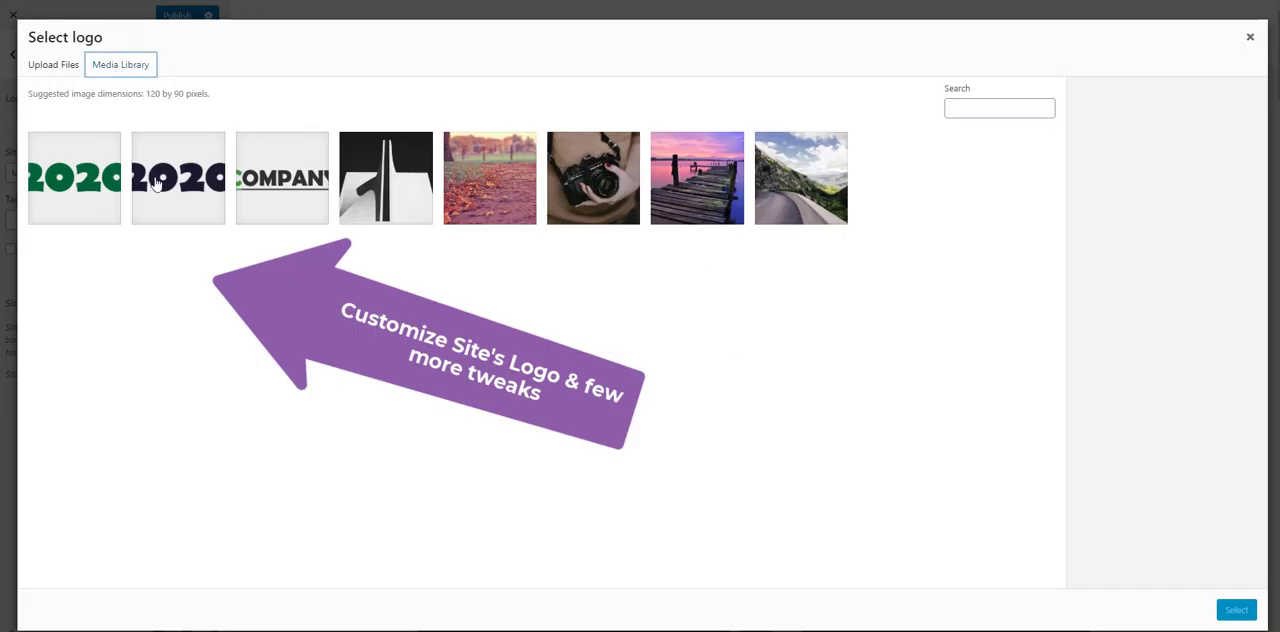
left_click(178, 188)
left_click(1237, 612)
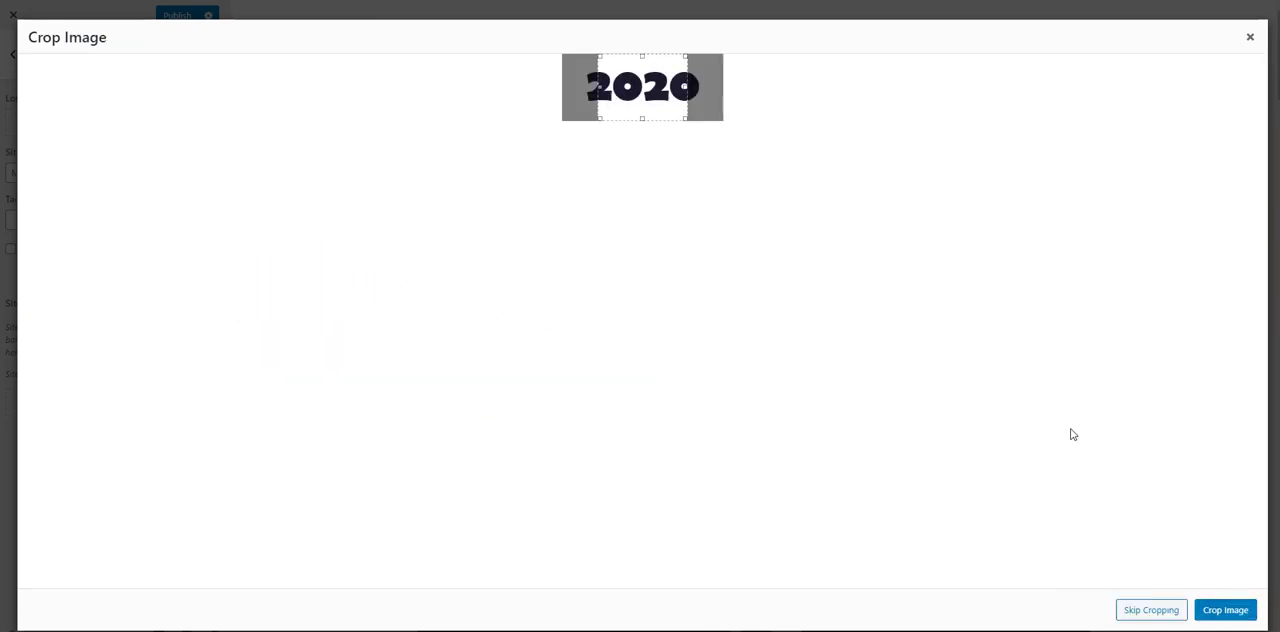
left_click(1148, 610)
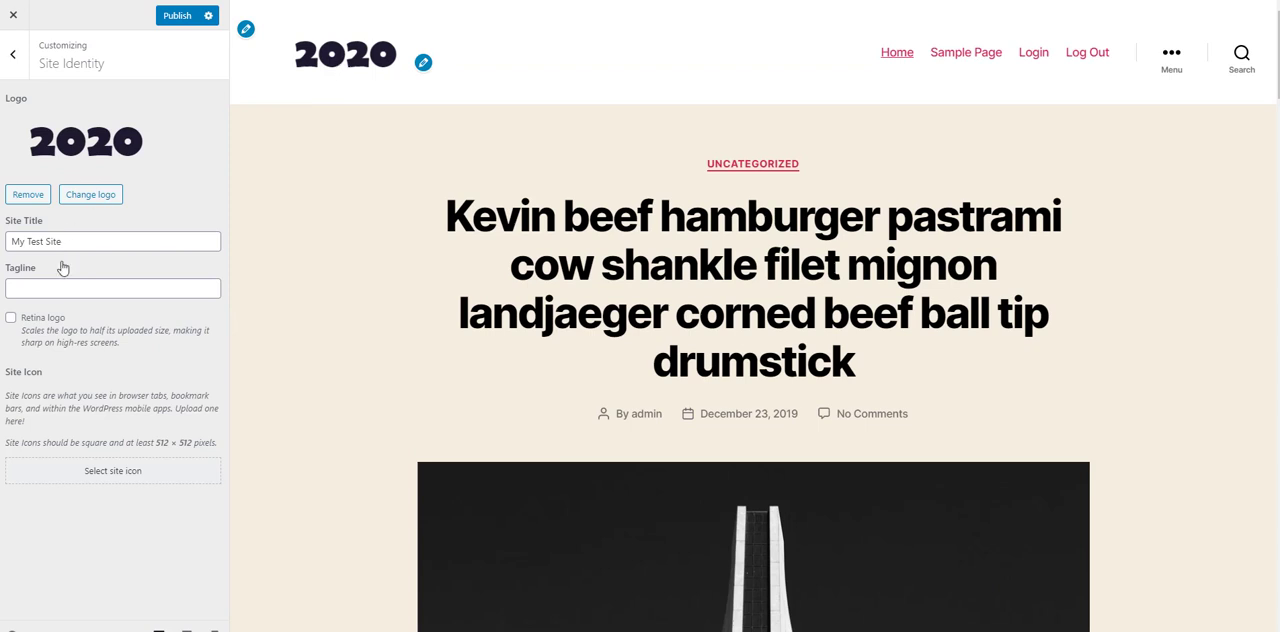
left_click_drag(81, 243, 4, 250)
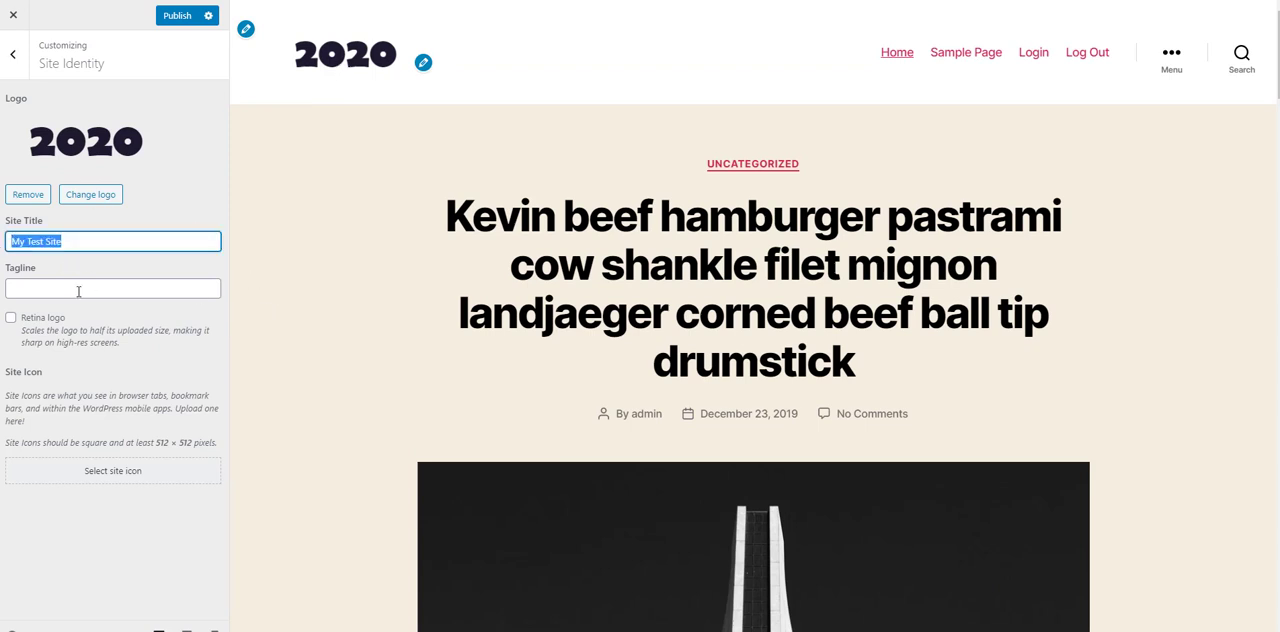
left_click(13, 54)
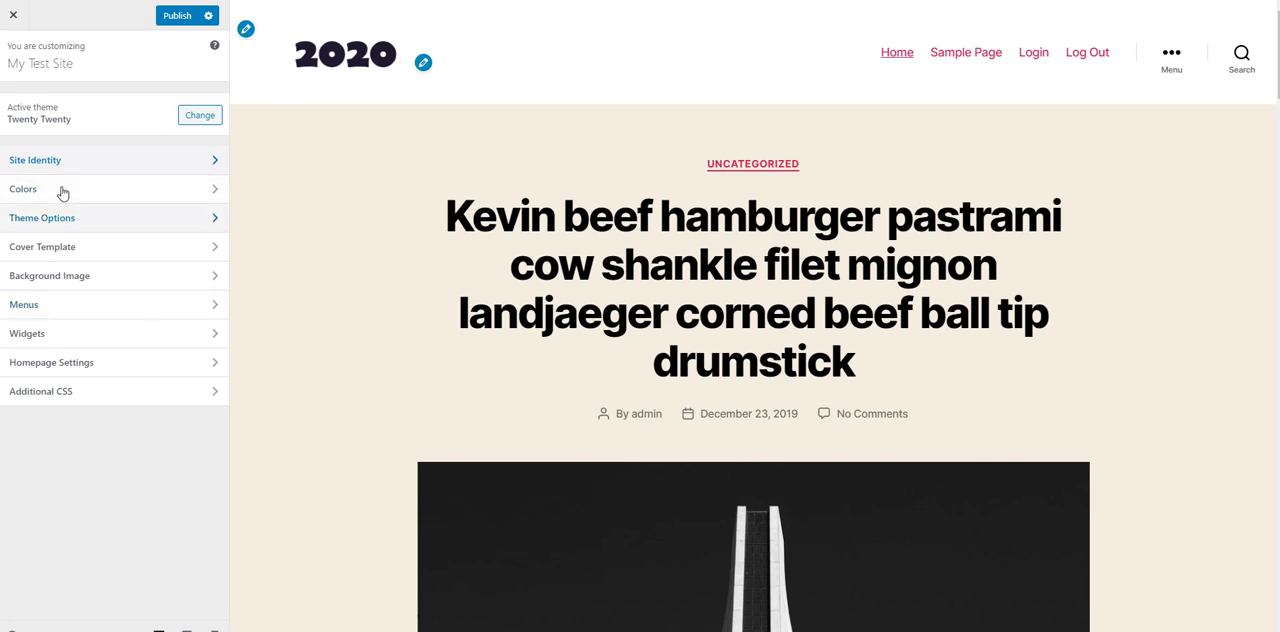
Step: Set posts on archive pages to show as Summary in Theme Options, and view the Cover Template settings
left_click(62, 228)
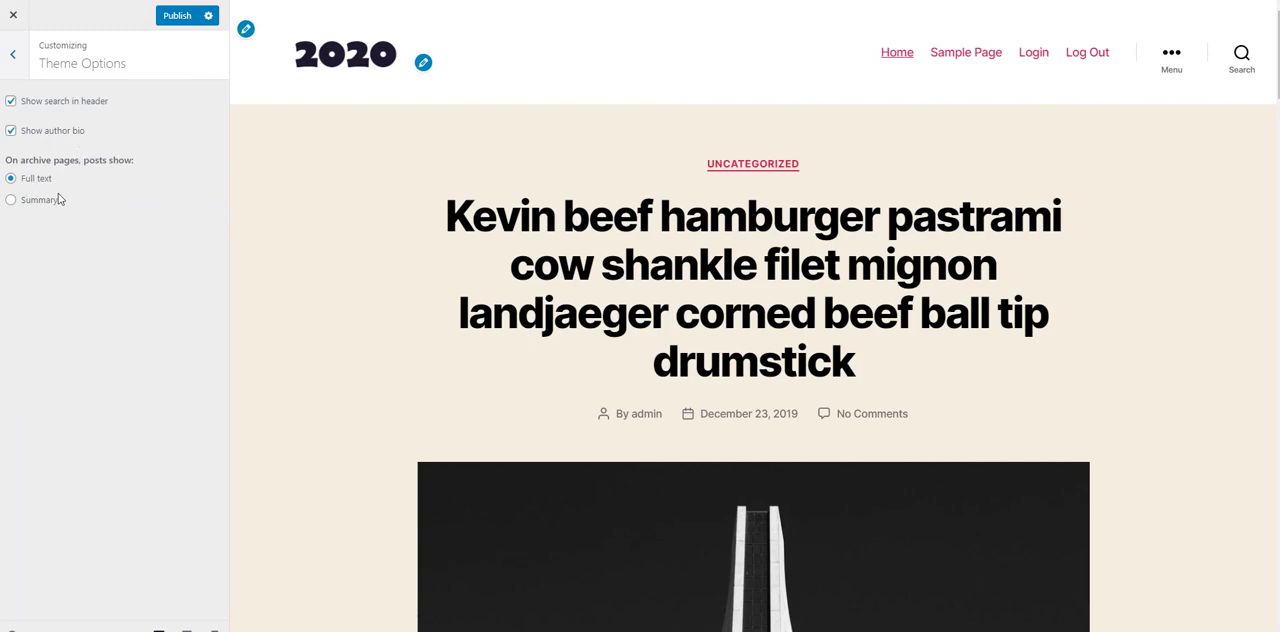
scroll(509, 285, "down", 10)
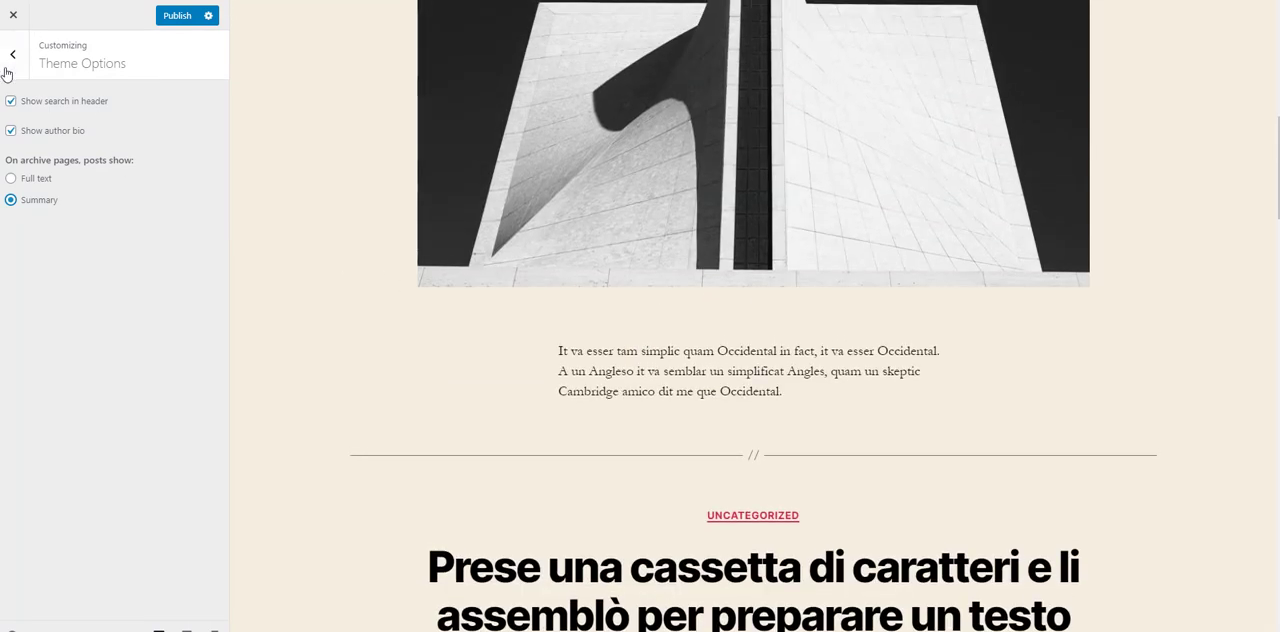
left_click(13, 54)
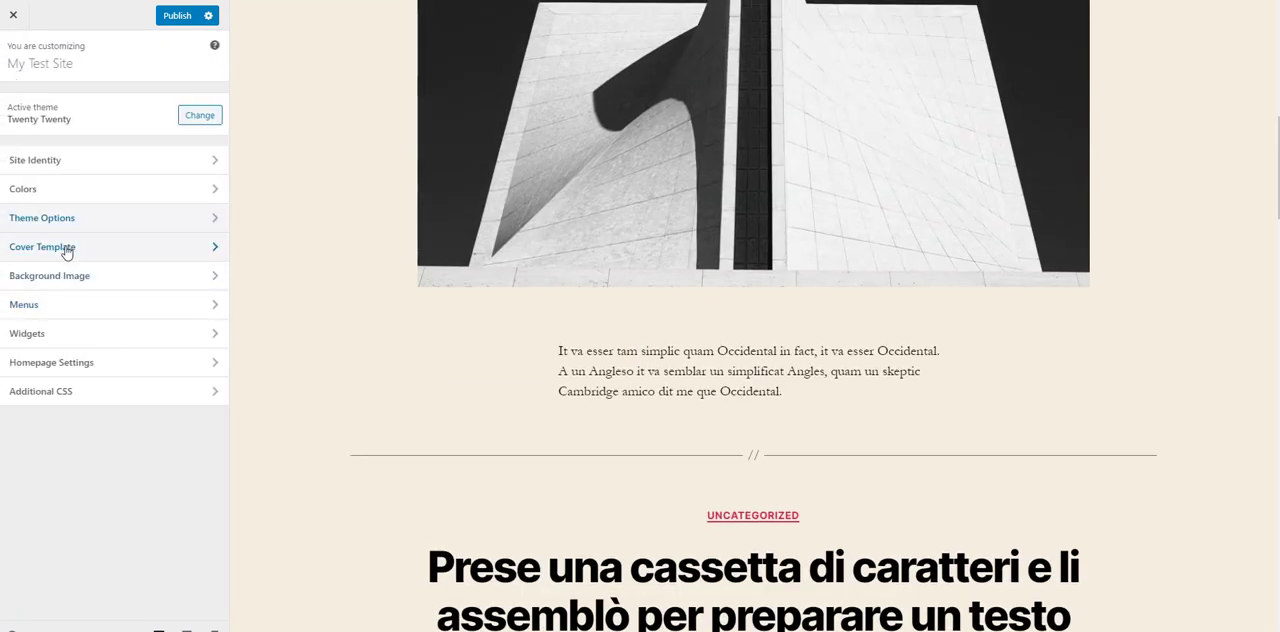
left_click(67, 251)
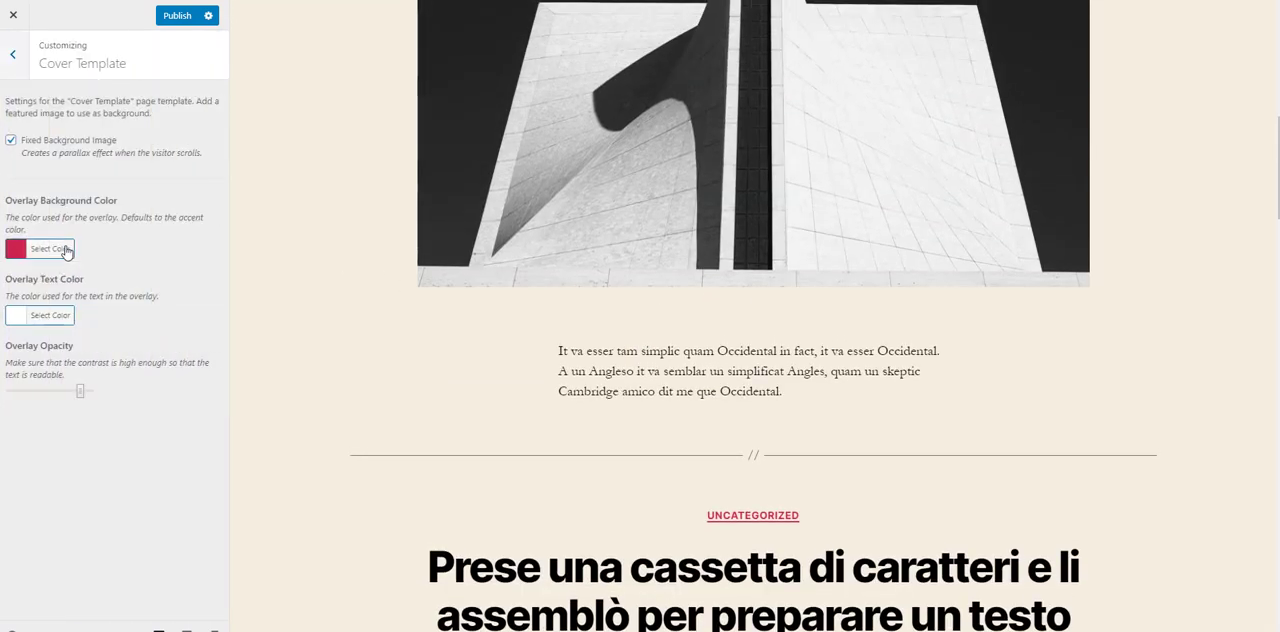
left_click(13, 54)
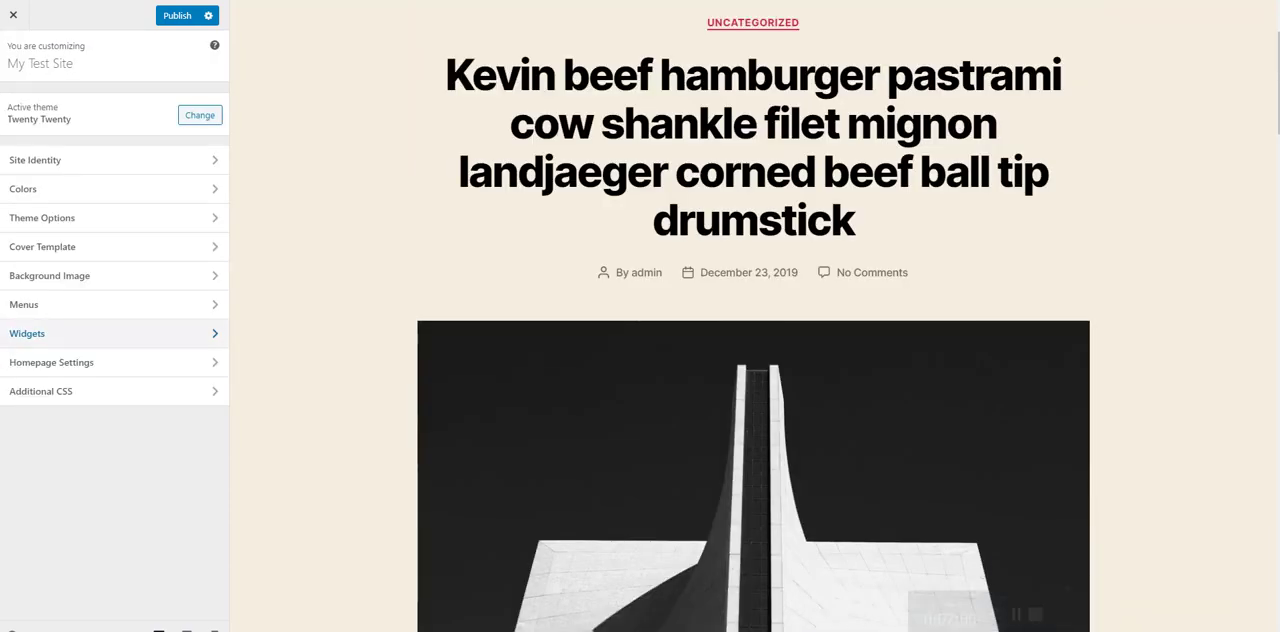
Step: Remove the Search and Recent Comments widgets from the Footer #1 widget area
left_click(44, 345)
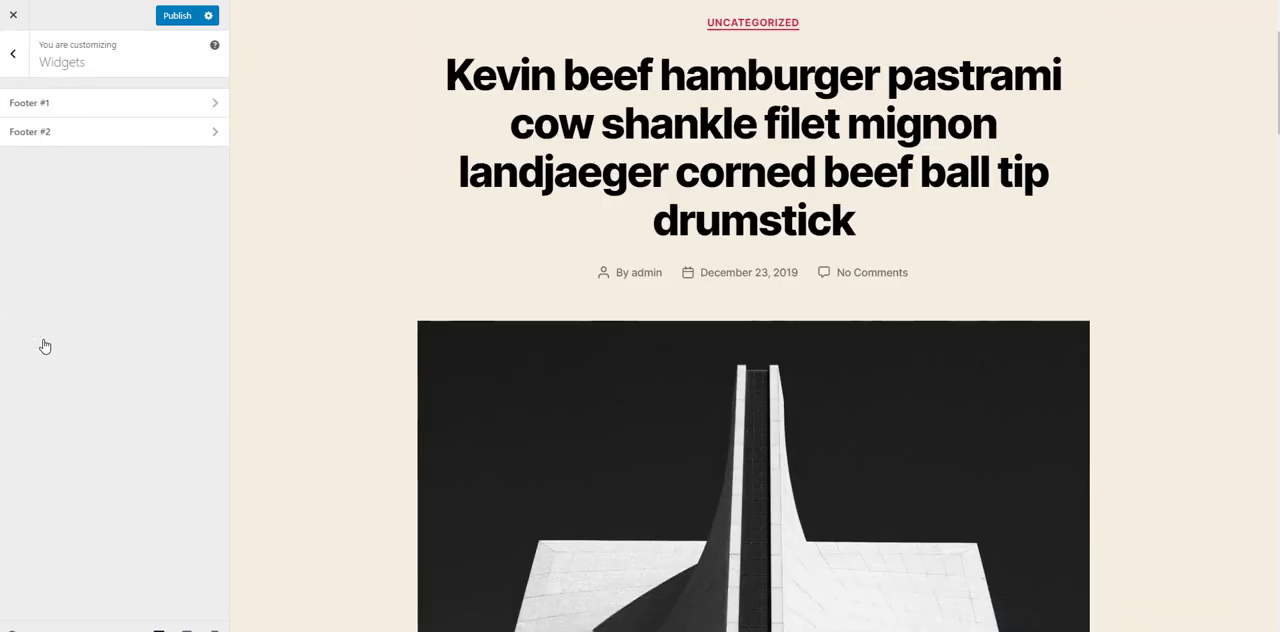
left_click(106, 116)
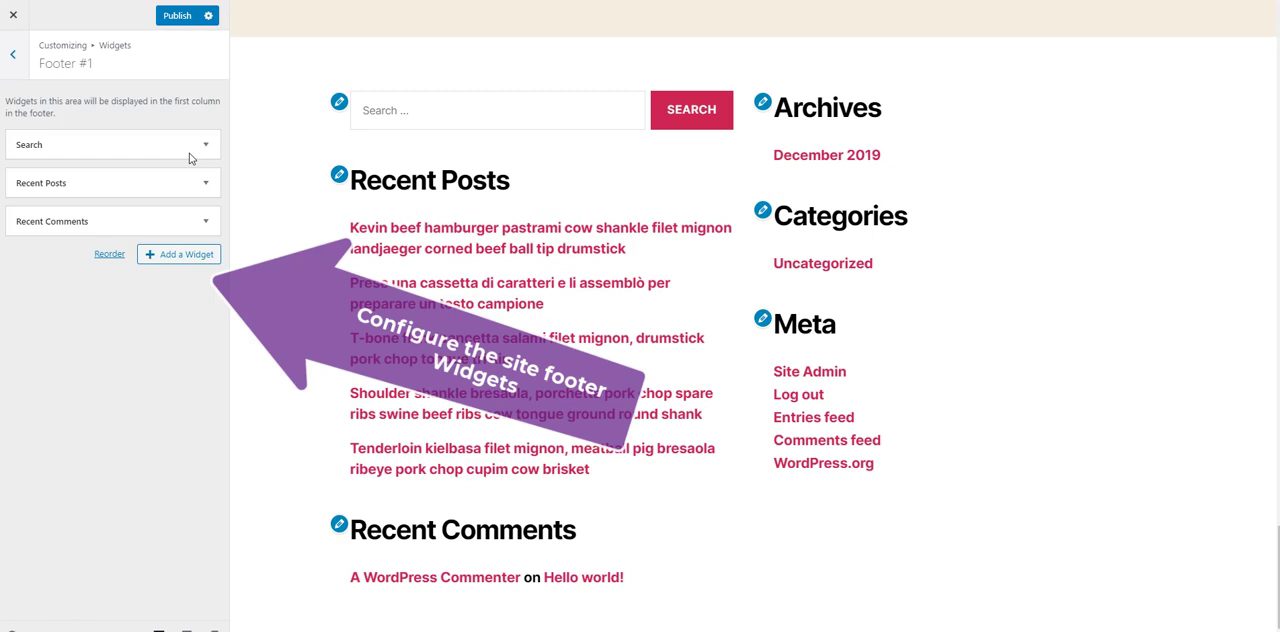
left_click(86, 148)
left_click(28, 218)
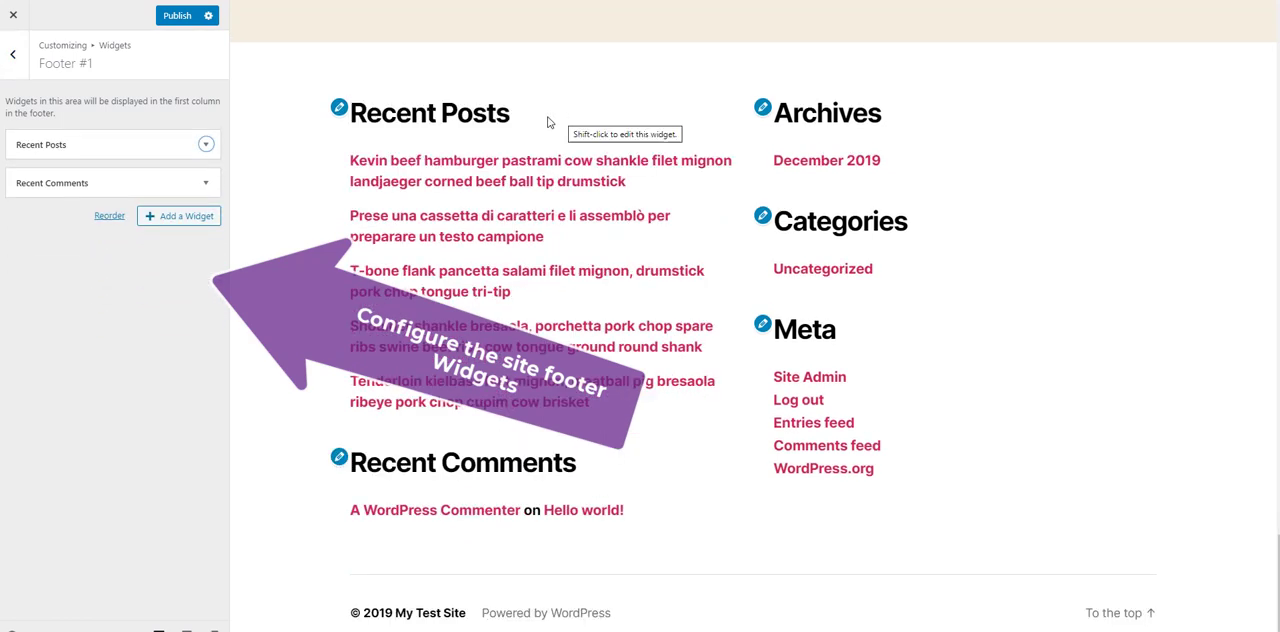
left_click(206, 186)
left_click(28, 300)
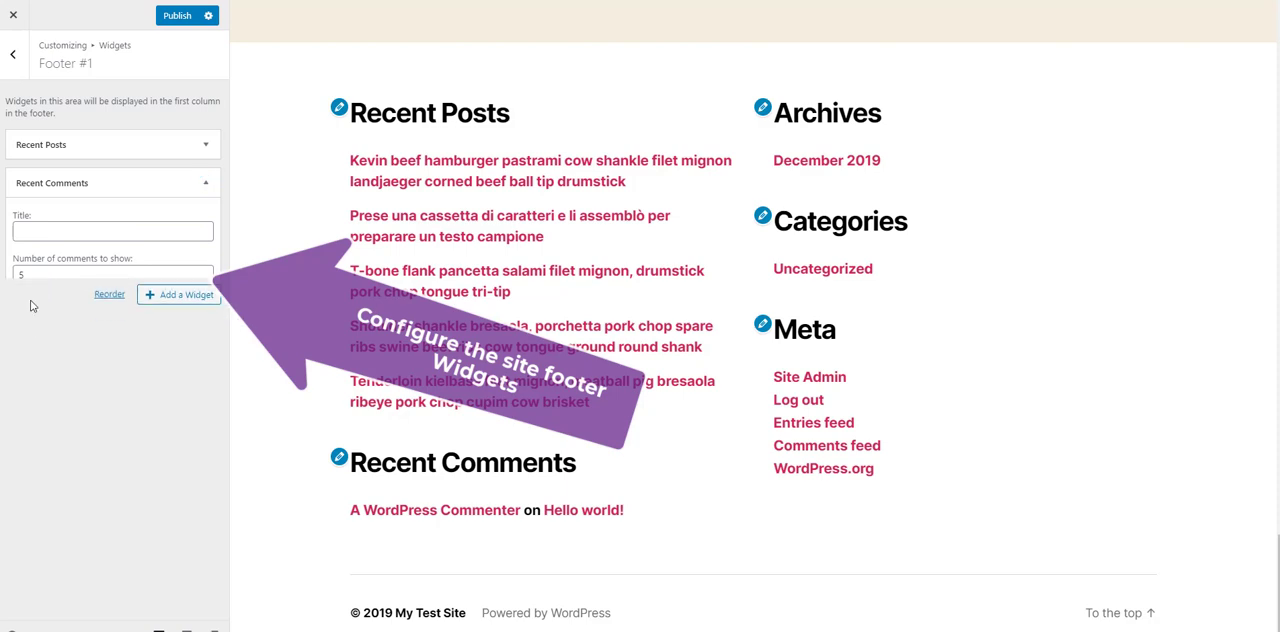
Step: Remove the Meta widget from the Footer #2 widget area
left_click(12, 54)
left_click(74, 134)
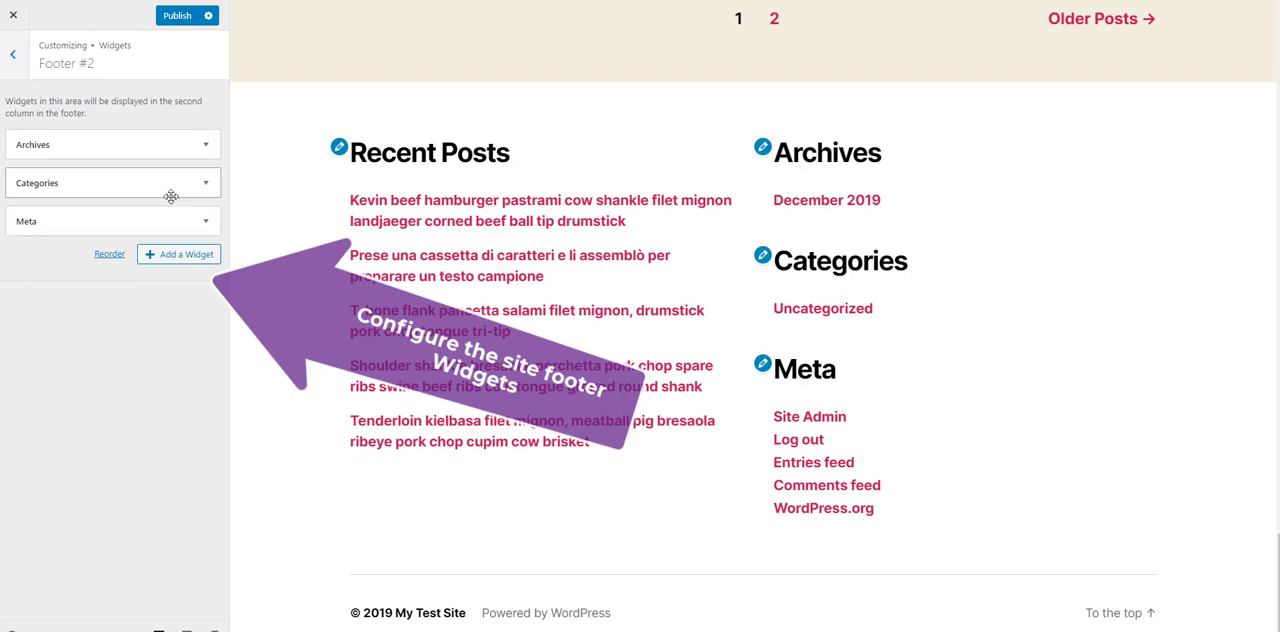
left_click(63, 219)
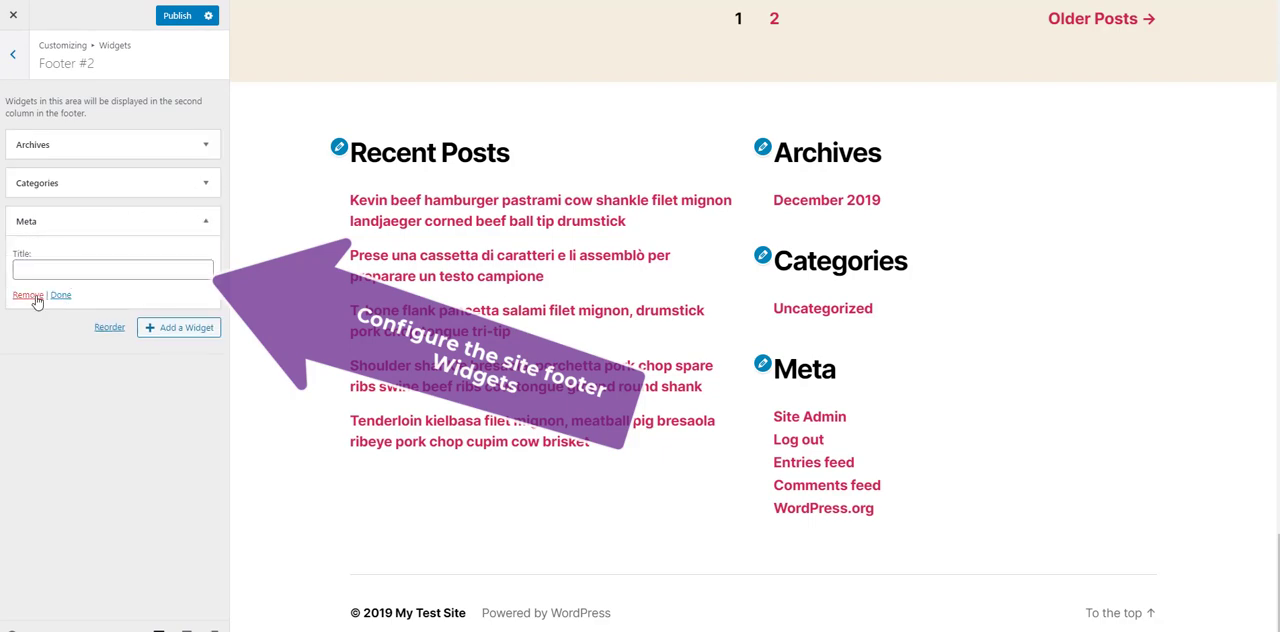
left_click(32, 296)
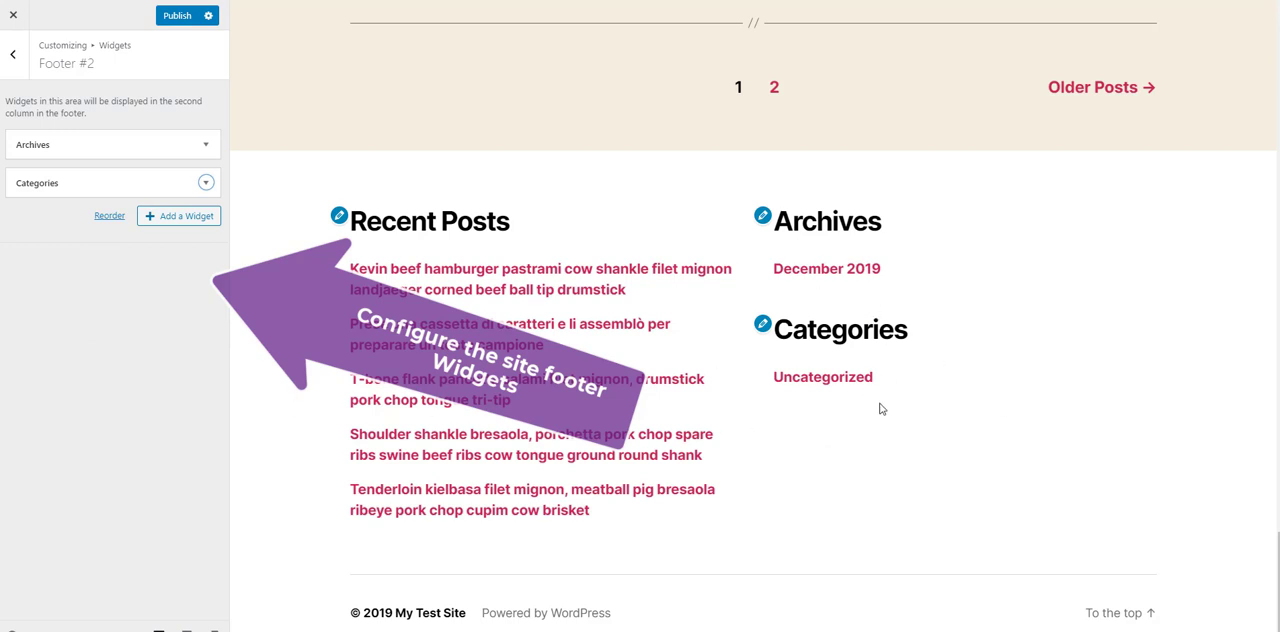
Step: Remove the Archives widget from the Footer #2 widget area
left_click(16, 64)
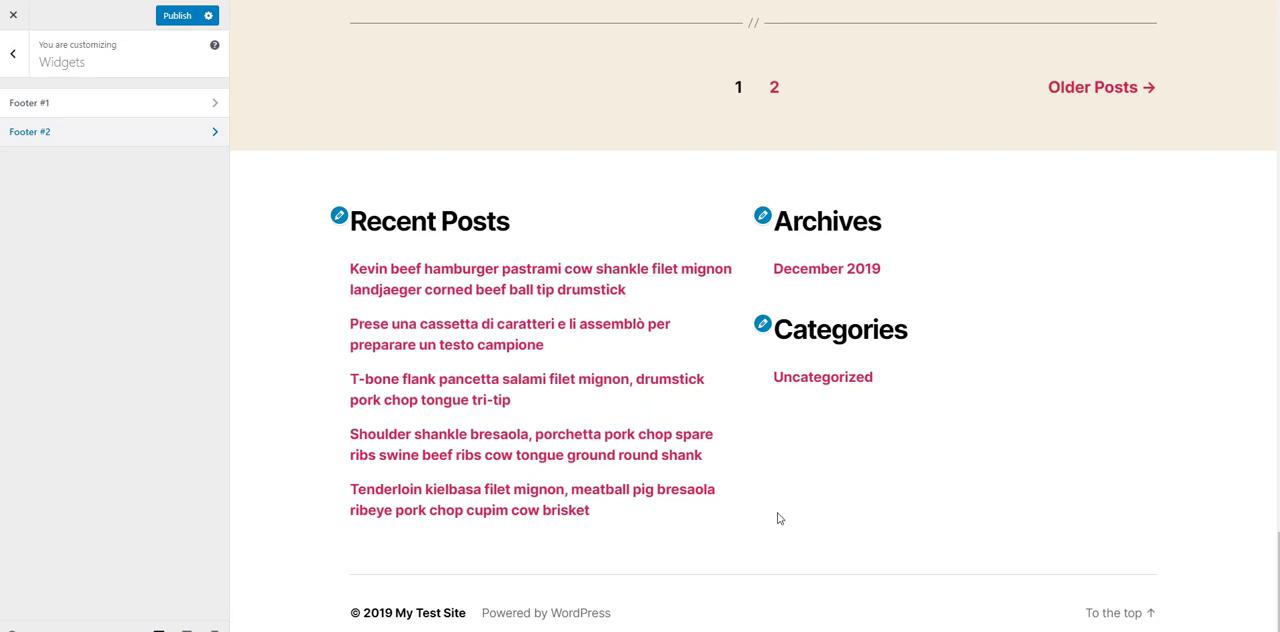
left_click(200, 132)
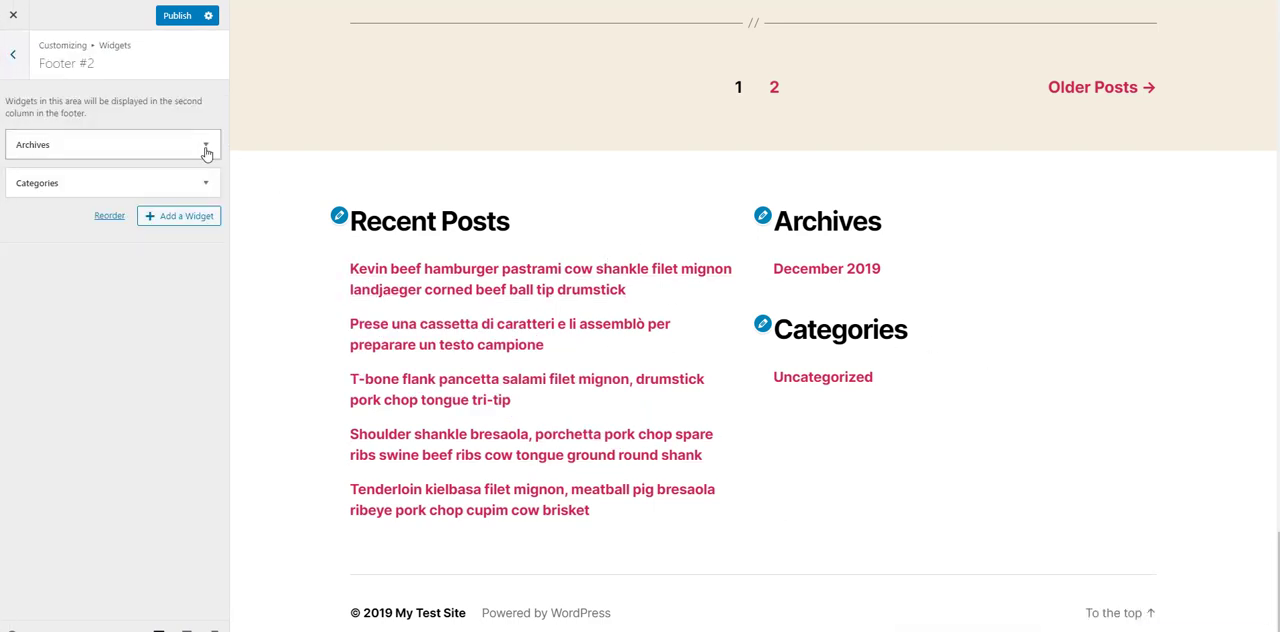
left_click(206, 148)
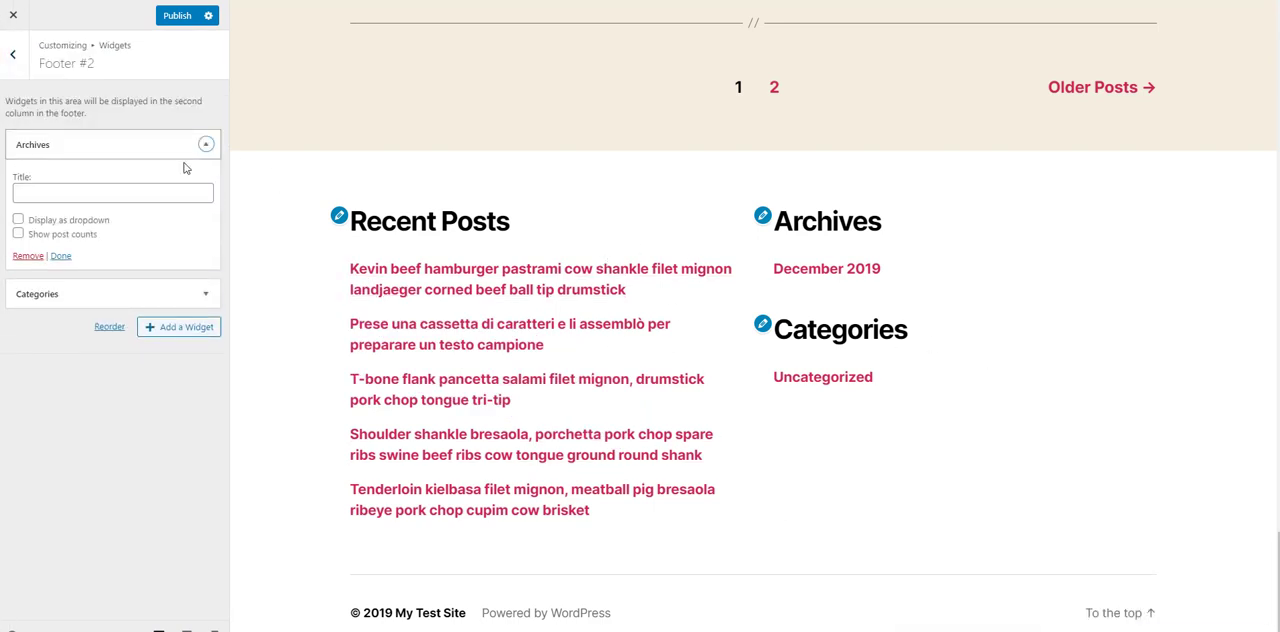
left_click(27, 256)
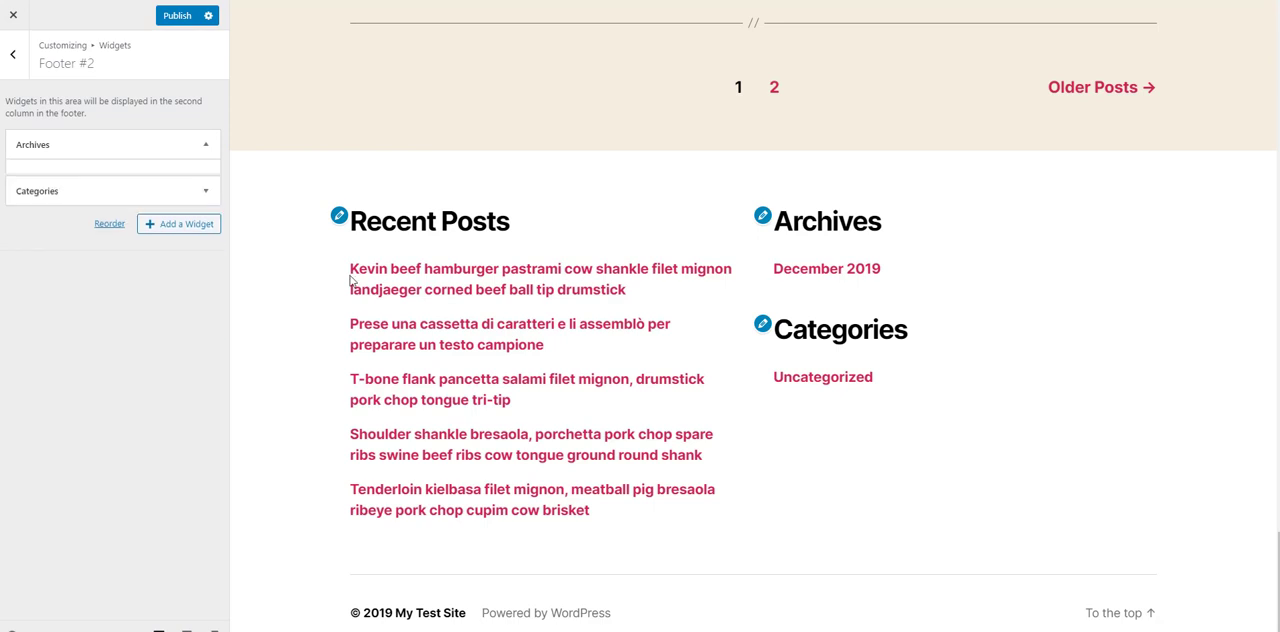
left_click(15, 57)
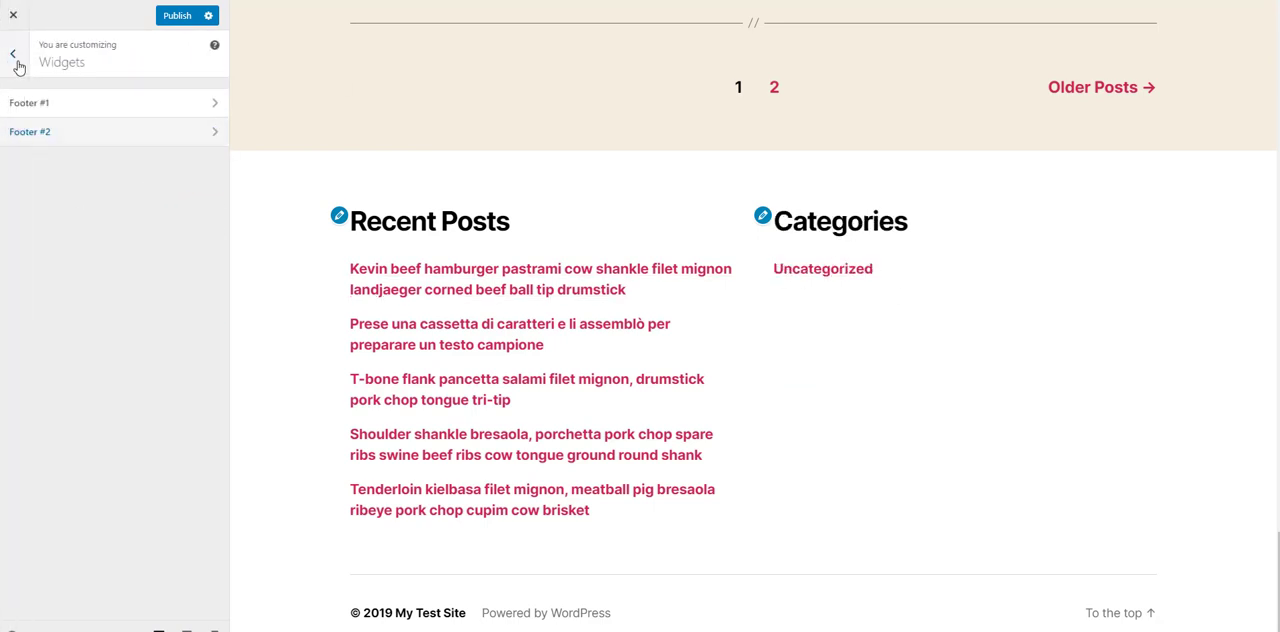
Step: Look over the Homepage Settings without altering them, and publish the customizer changes
left_click(14, 57)
left_click(97, 365)
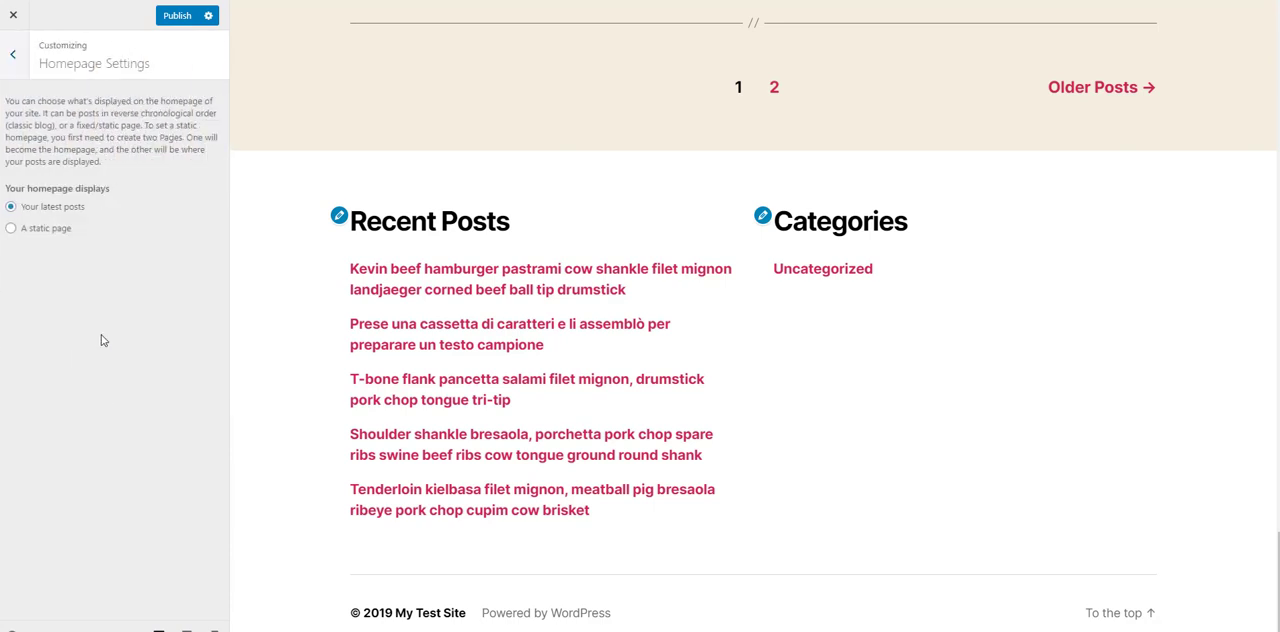
left_click(13, 60)
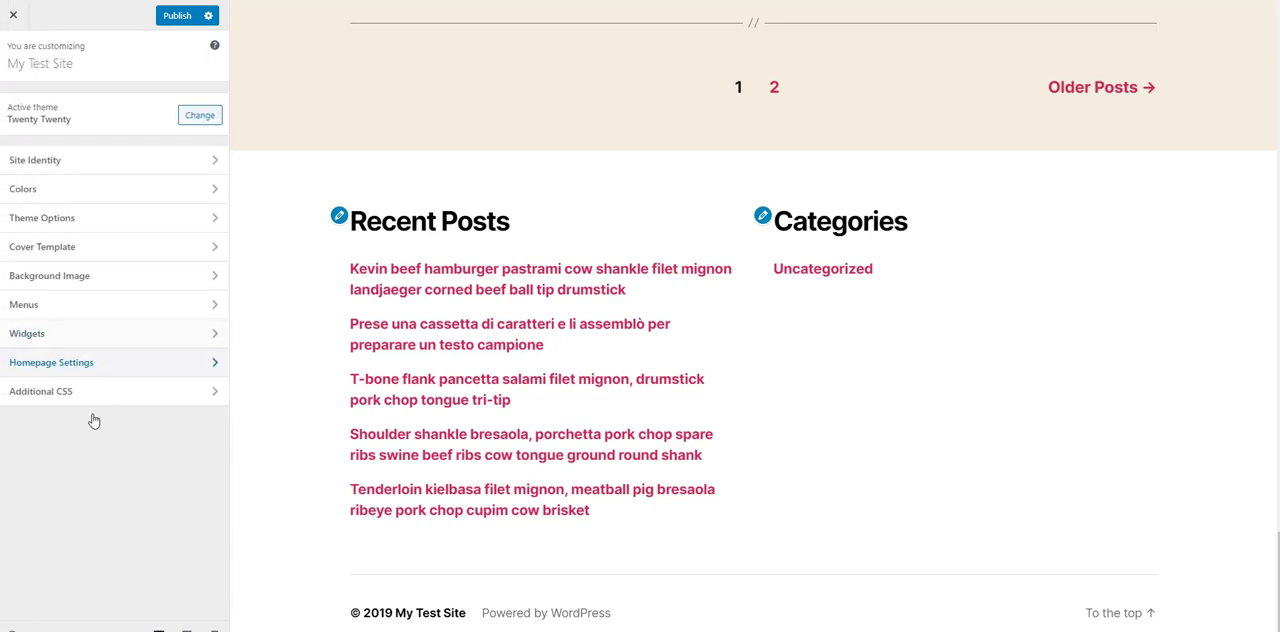
left_click(181, 20)
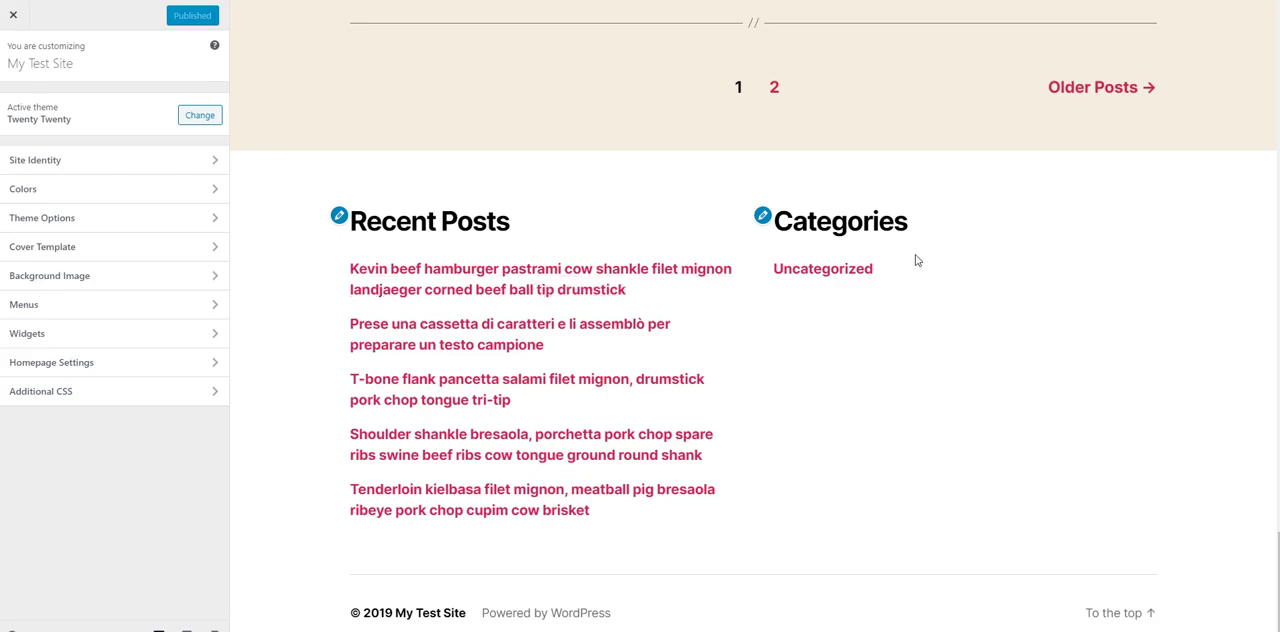
Step: Add and publish Additional CSS giving .entry-categories-inner links a solid border and 5px padding, with hover border color #b95f77 and text color #000
scroll(857, 329, "up", 10)
scroll(937, 325, "up", 10)
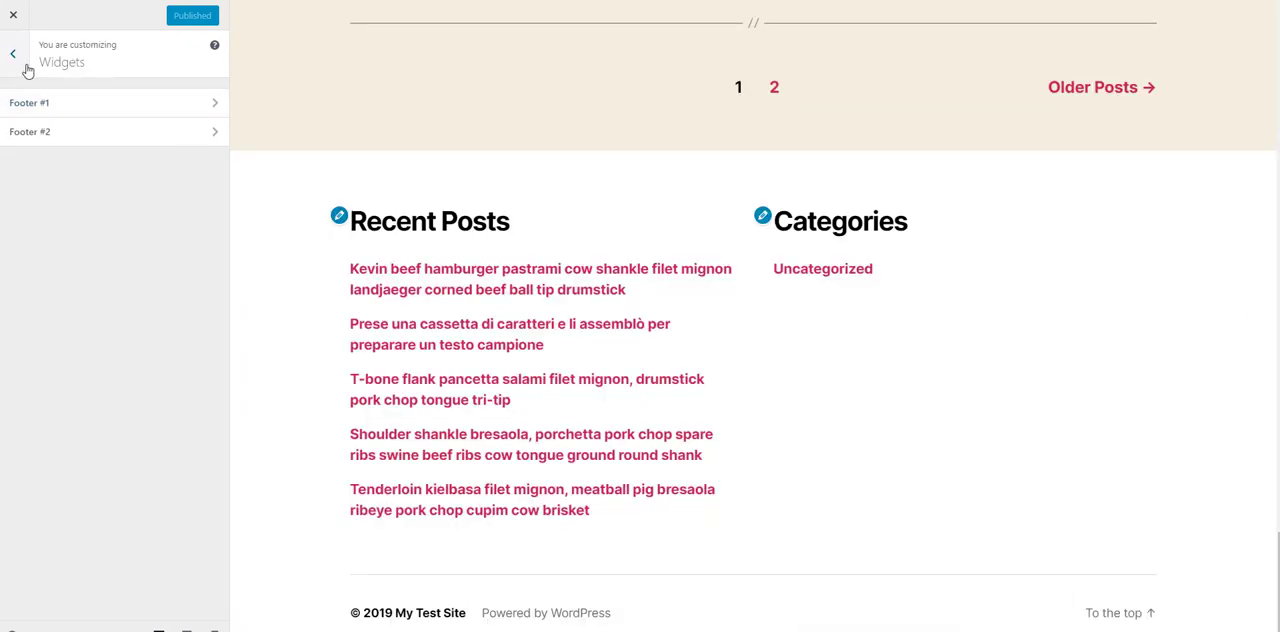
left_click(25, 66)
left_click(66, 398)
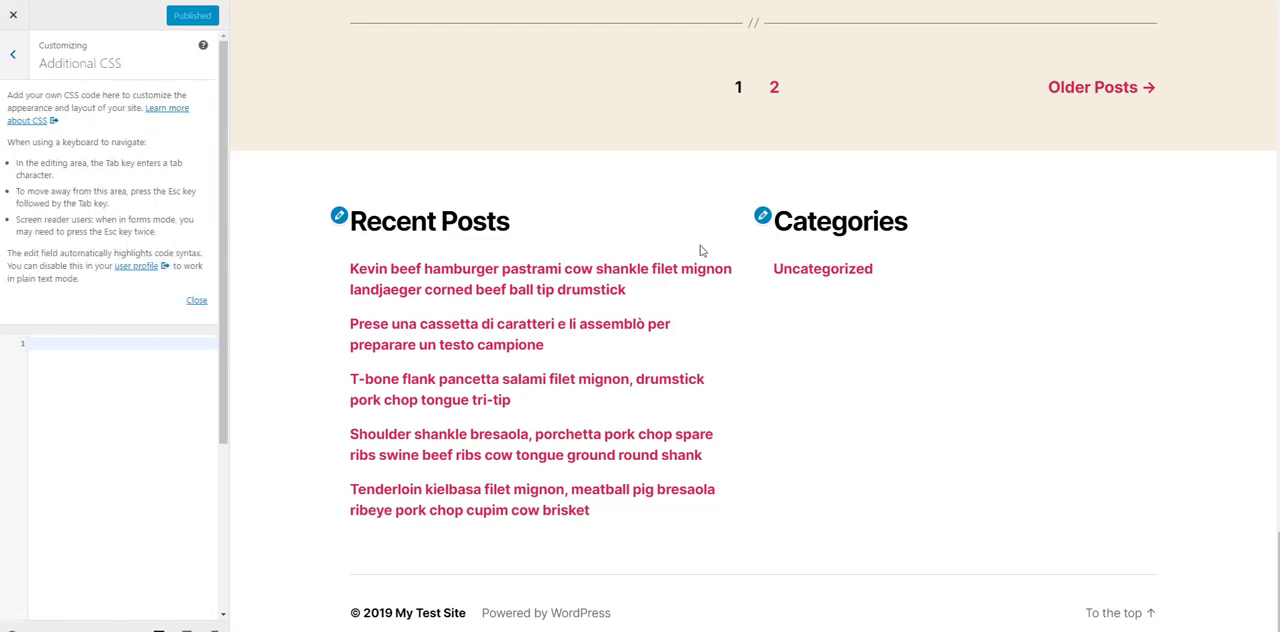
scroll(701, 250, "up", 5)
scroll(701, 250, "up", 6)
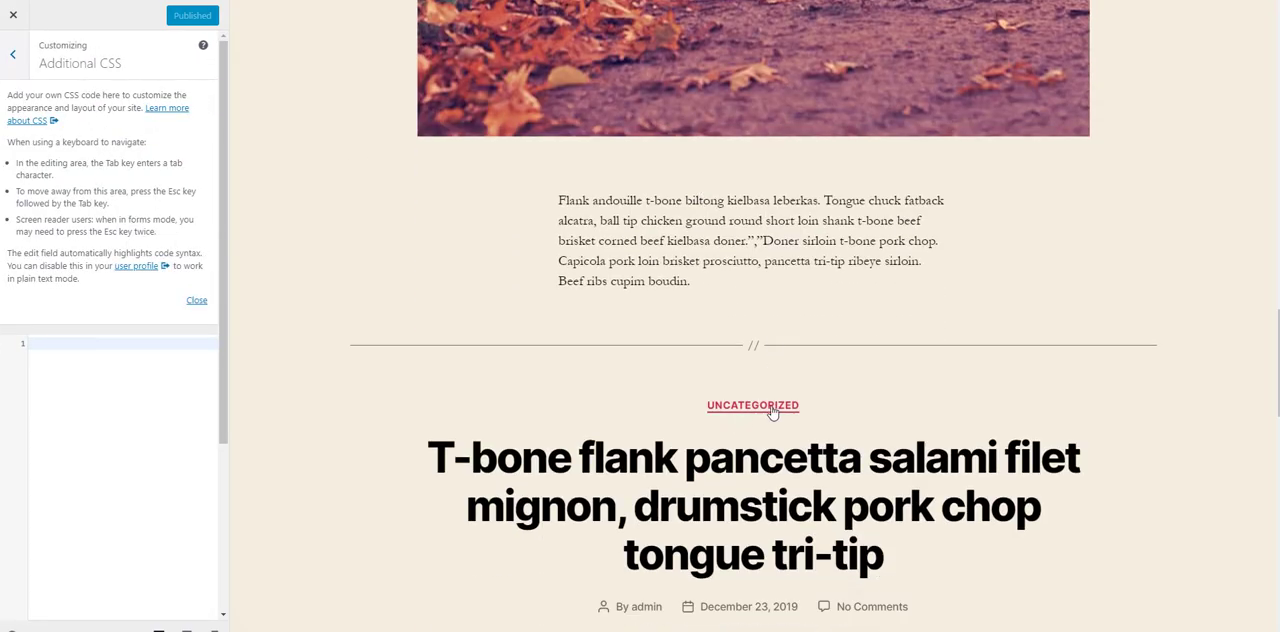
left_click(73, 390)
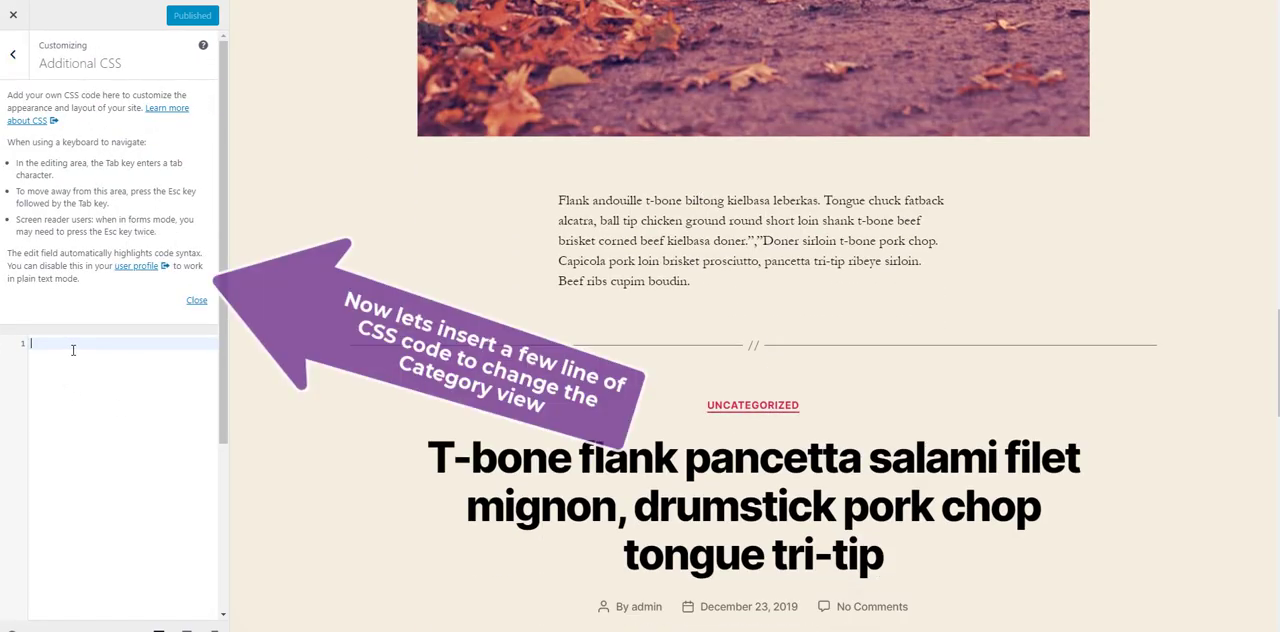
type(".entry-categories-inner a {     border-style: solid;     padding: 5px; } .entry-categories-inner a:hover {   border-color: #b95f77;   color: #000; }")
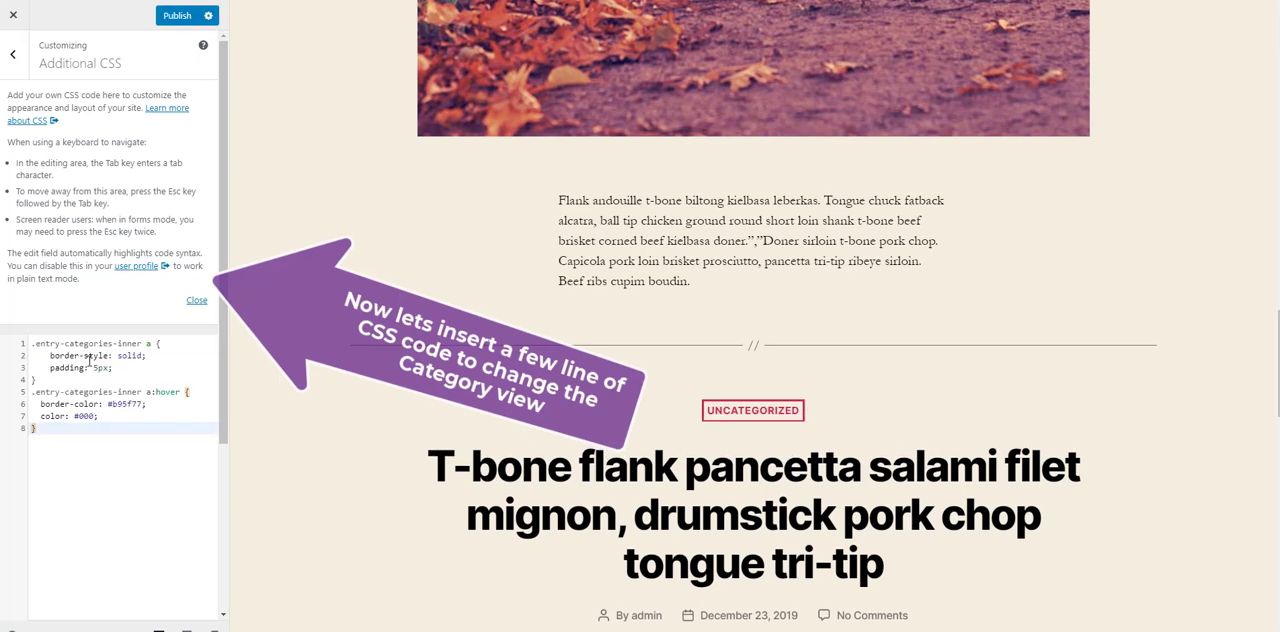
left_click(89, 360)
left_click(117, 433)
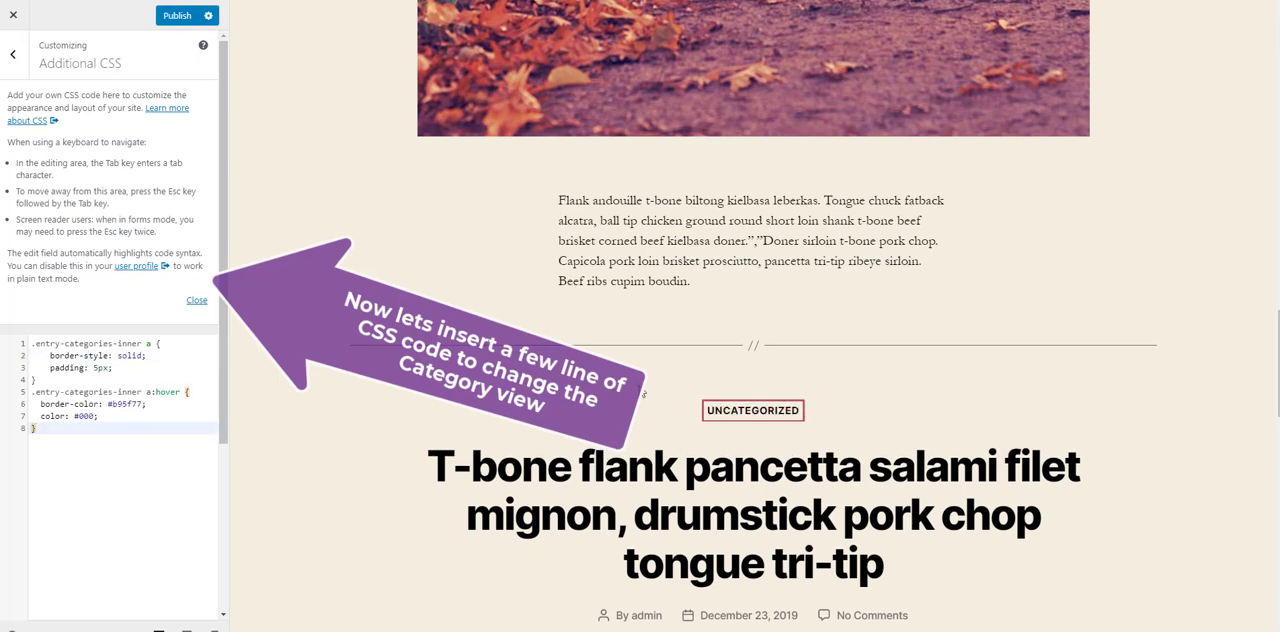
left_click(177, 15)
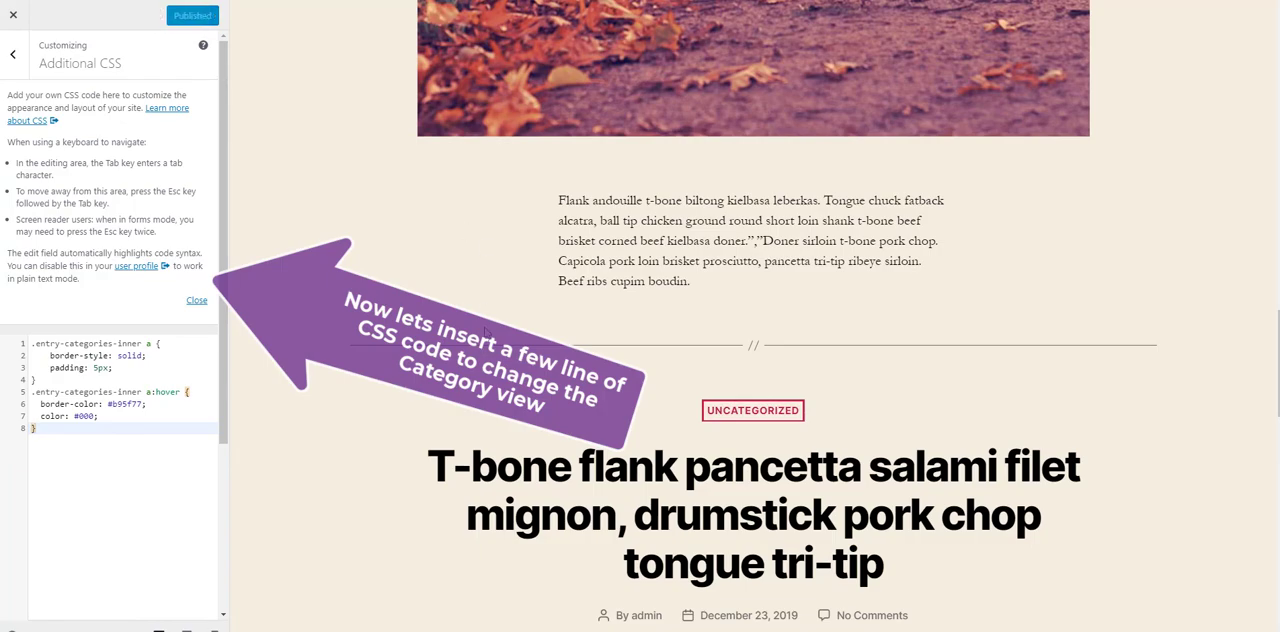
Step: Append an Additional CSS rule for .entry-title a:focus and a:hover with text-decoration none and color #a2204dcc
scroll(800, 330, "up", 10)
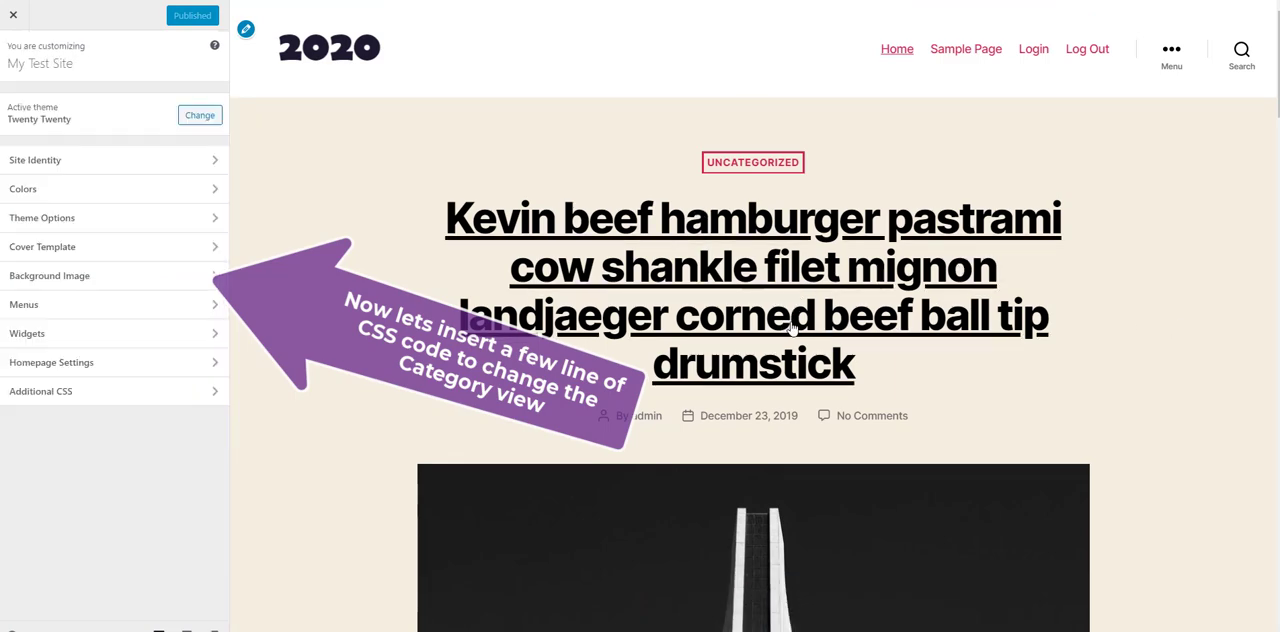
left_click(87, 392)
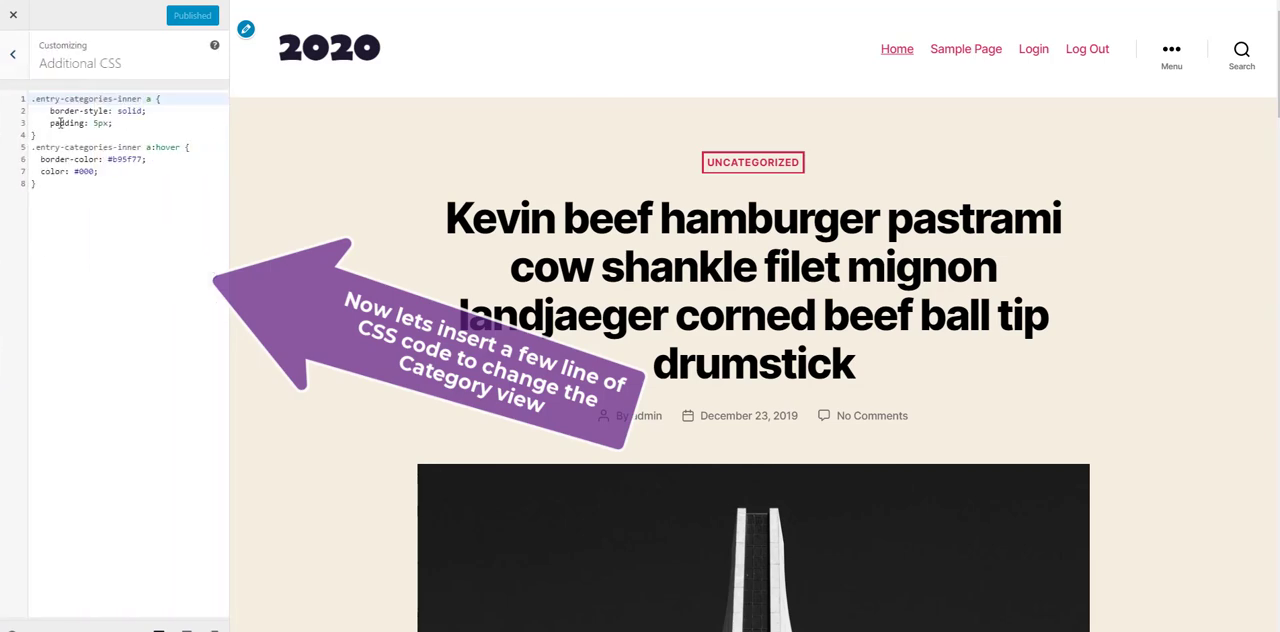
left_click(110, 231)
key("Return")
type(".entry-title a:focus, .entry-title a:hover {     text-decoration: none;   color: #a2204d; }")
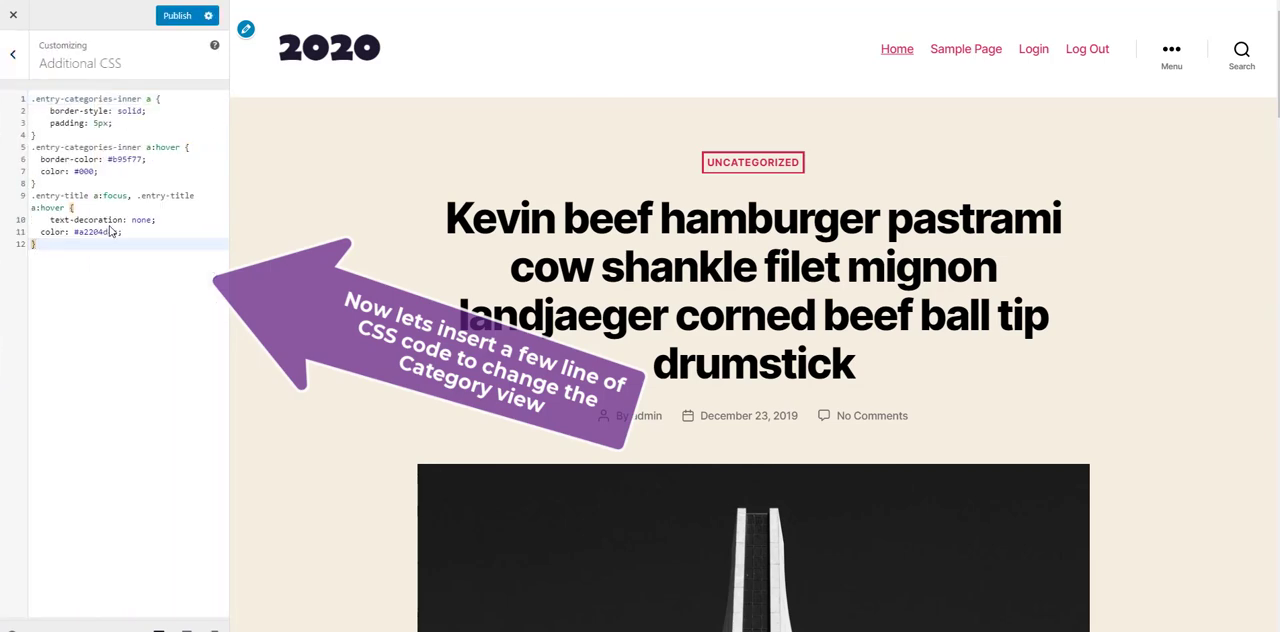
left_click(112, 220)
left_click(153, 264)
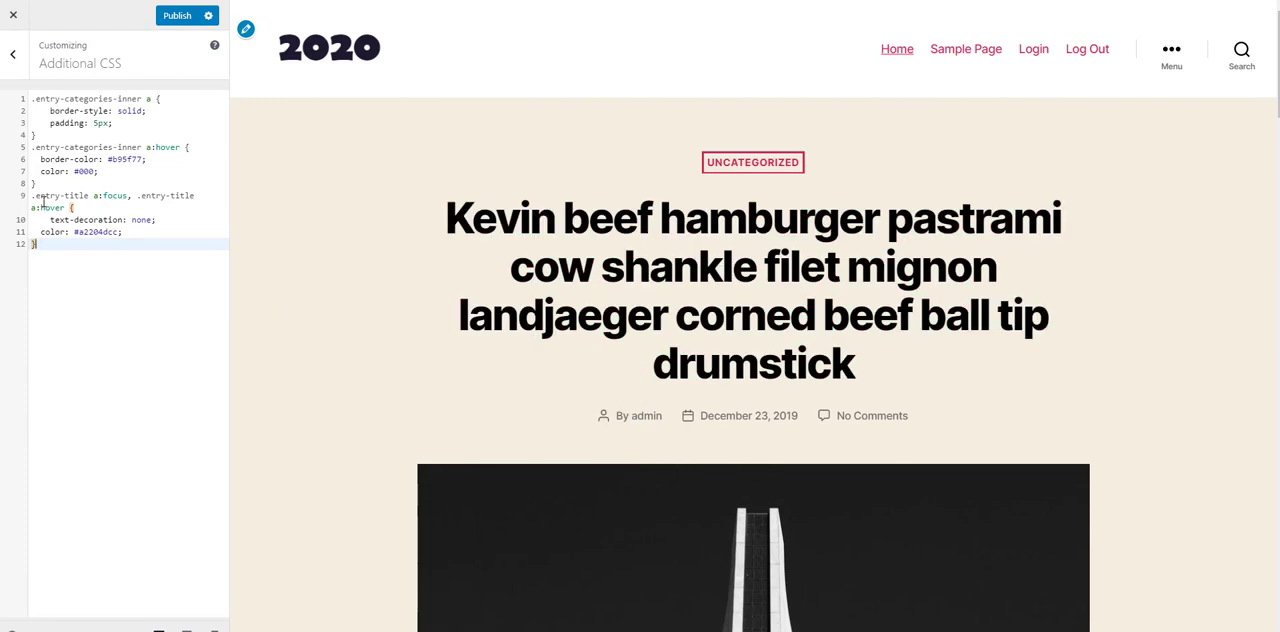
Step: Add .entry-categories-inner a:focus to the selector of the category hover rule and publish the CSS
left_click_drag(130, 196, 30, 196)
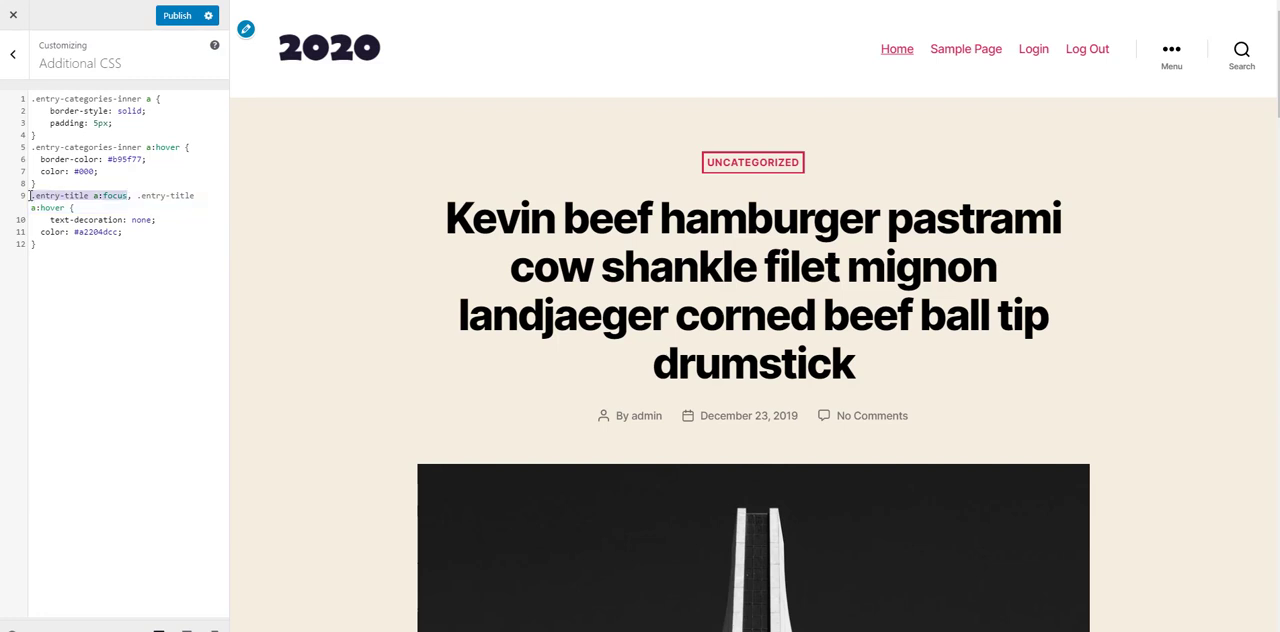
left_click(175, 147)
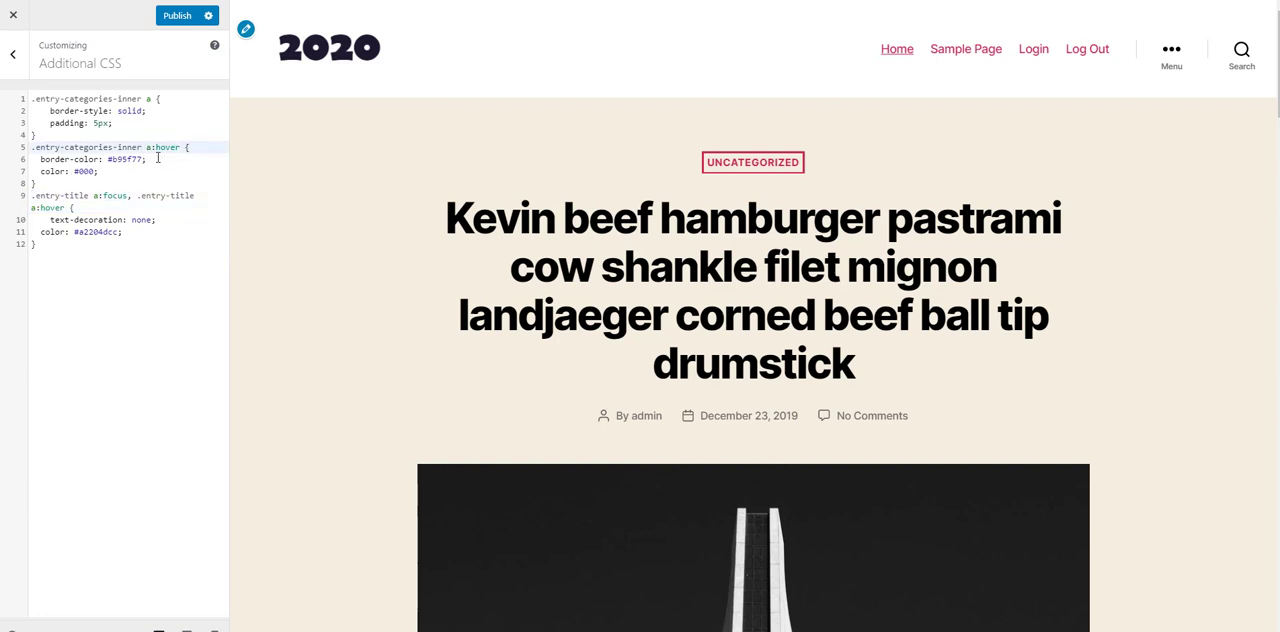
left_click_drag(94, 196, 120, 196)
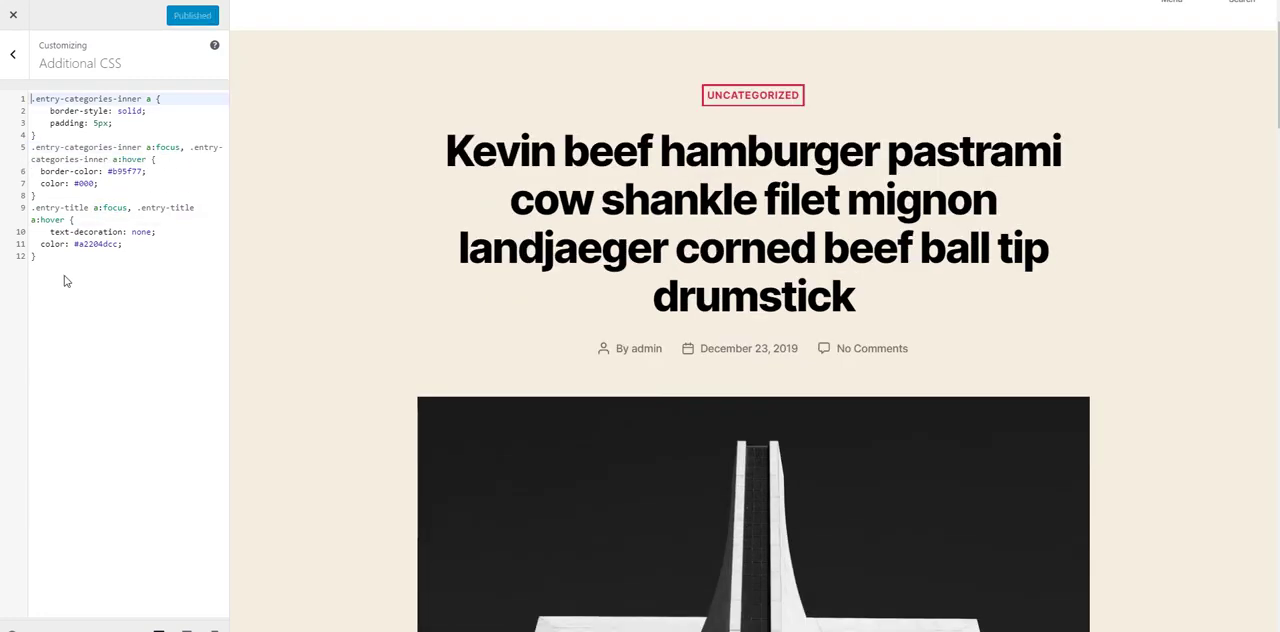
Step: Start a new rule at the end of the CSS for the selector .entry-title.heading-size-1
left_click(70, 286)
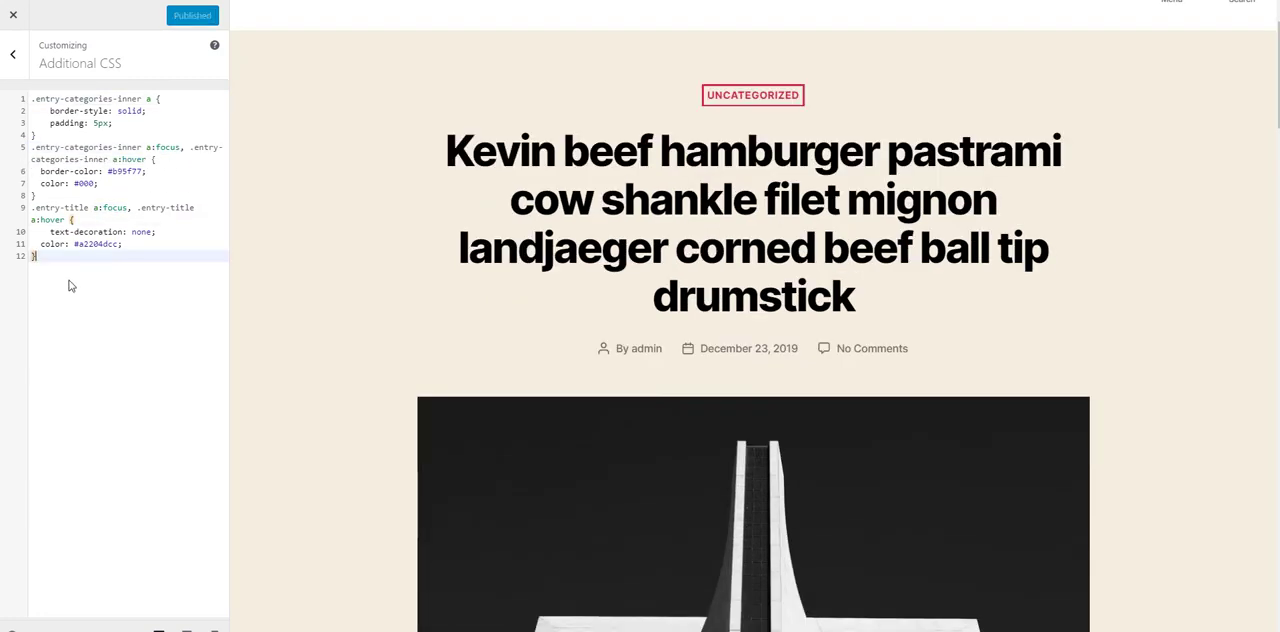
key("Return")
type("h2.entry-title.heading-size-1")
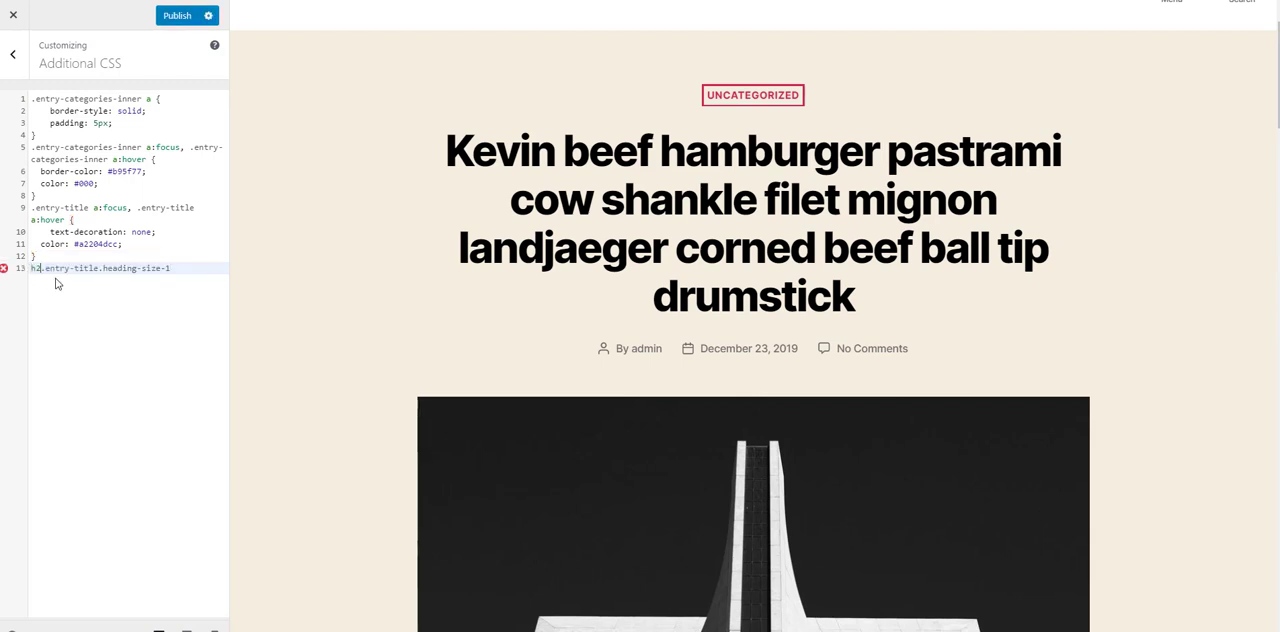
key("Home")
key("Delete")
key("Delete")
key("Return")
Step: Set the font-size in the .entry-title.heading-size-1 rule to 40px, check the post titles in the preview, and publish
type("font")
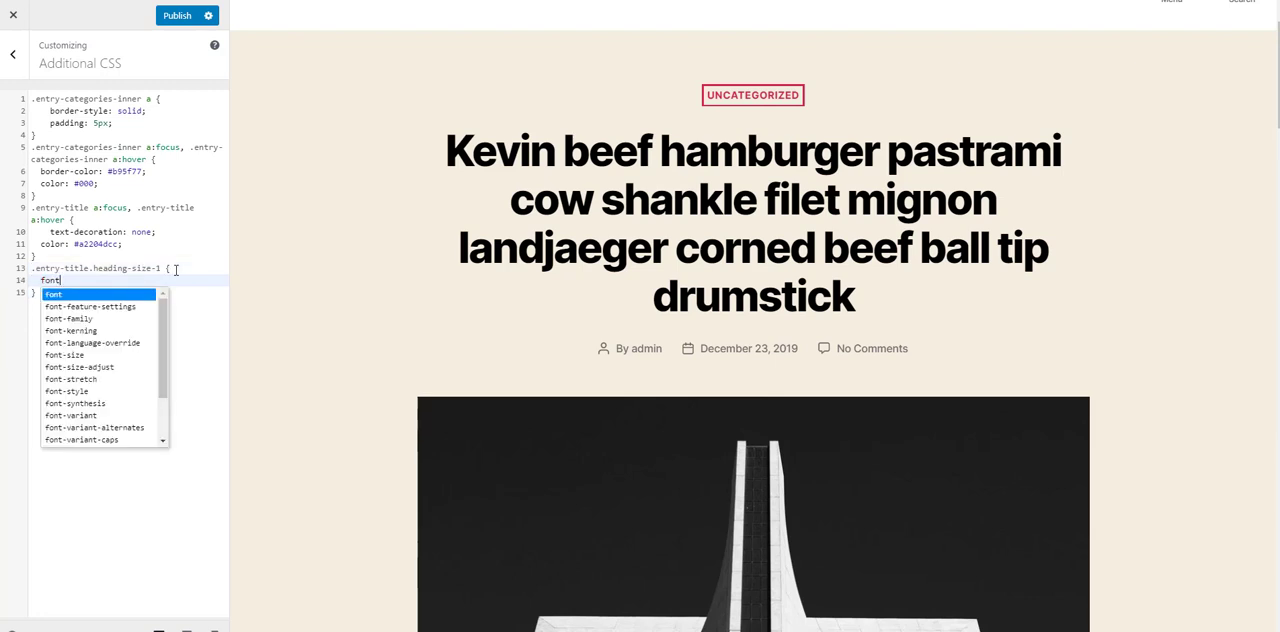
type("-s")
key("Return")
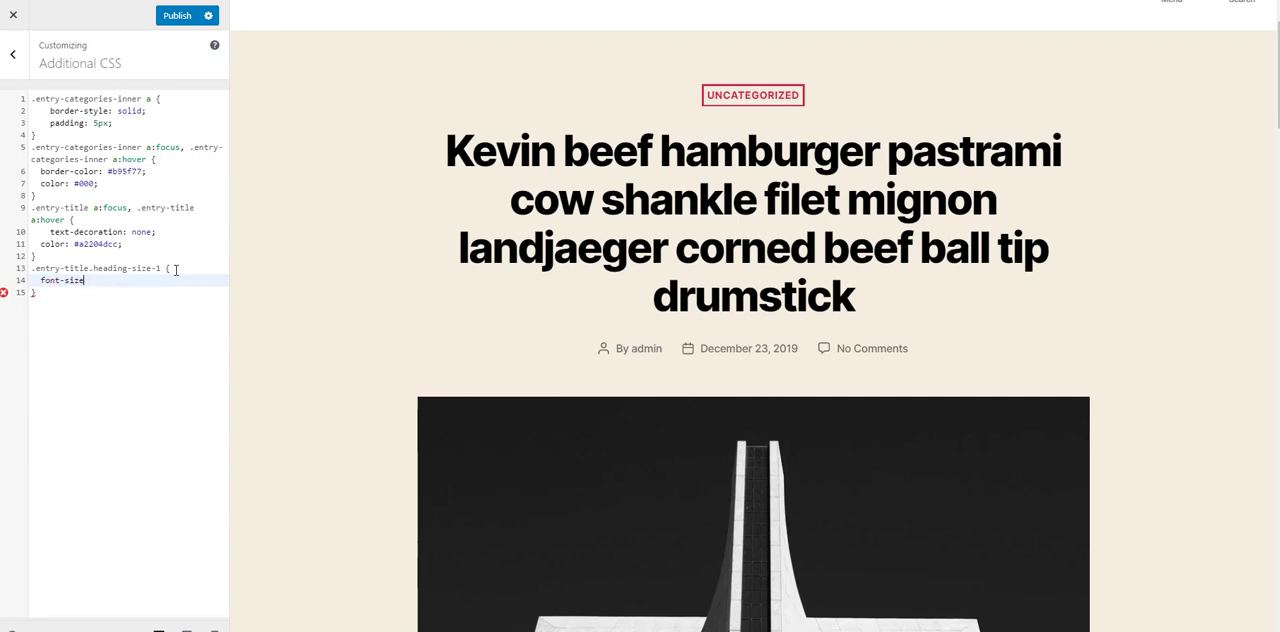
type(":")
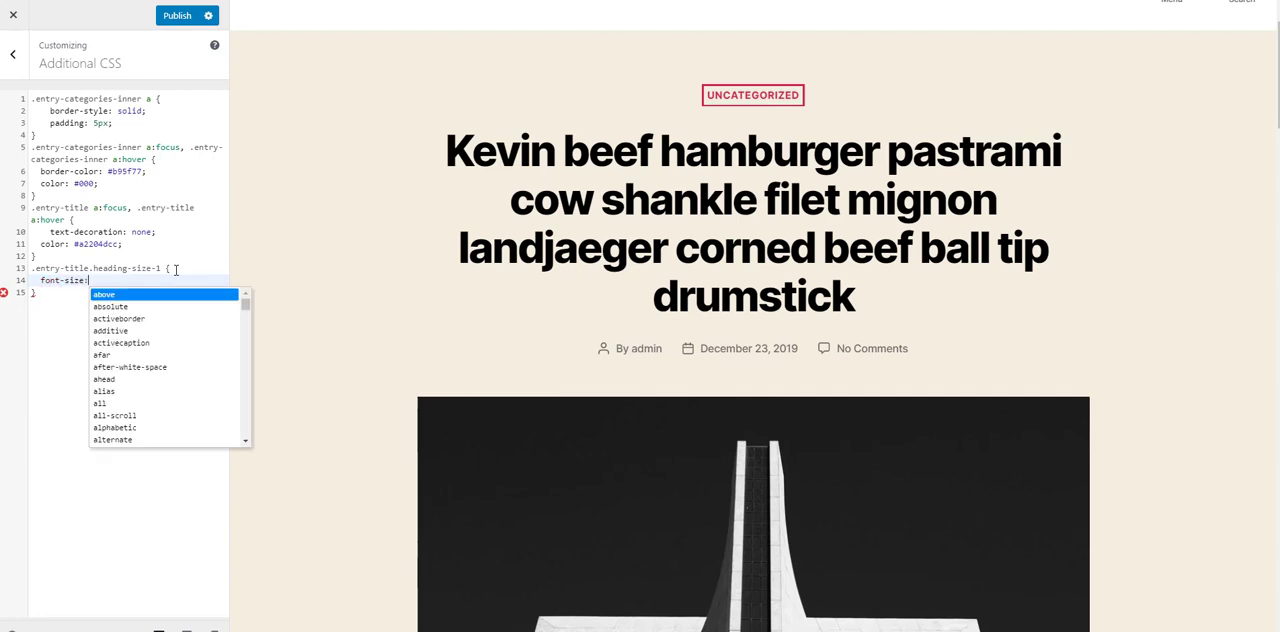
type("40px;")
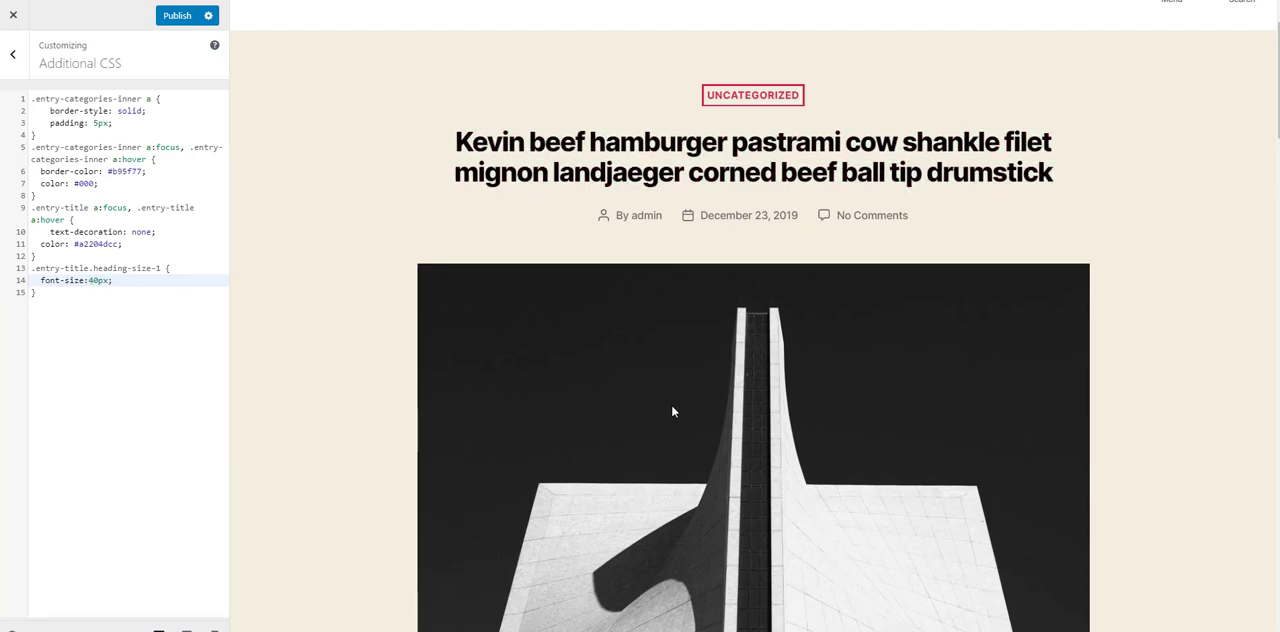
scroll(671, 404, "down", 5)
scroll(672, 410, "down", 2)
scroll(672, 410, "up", 15)
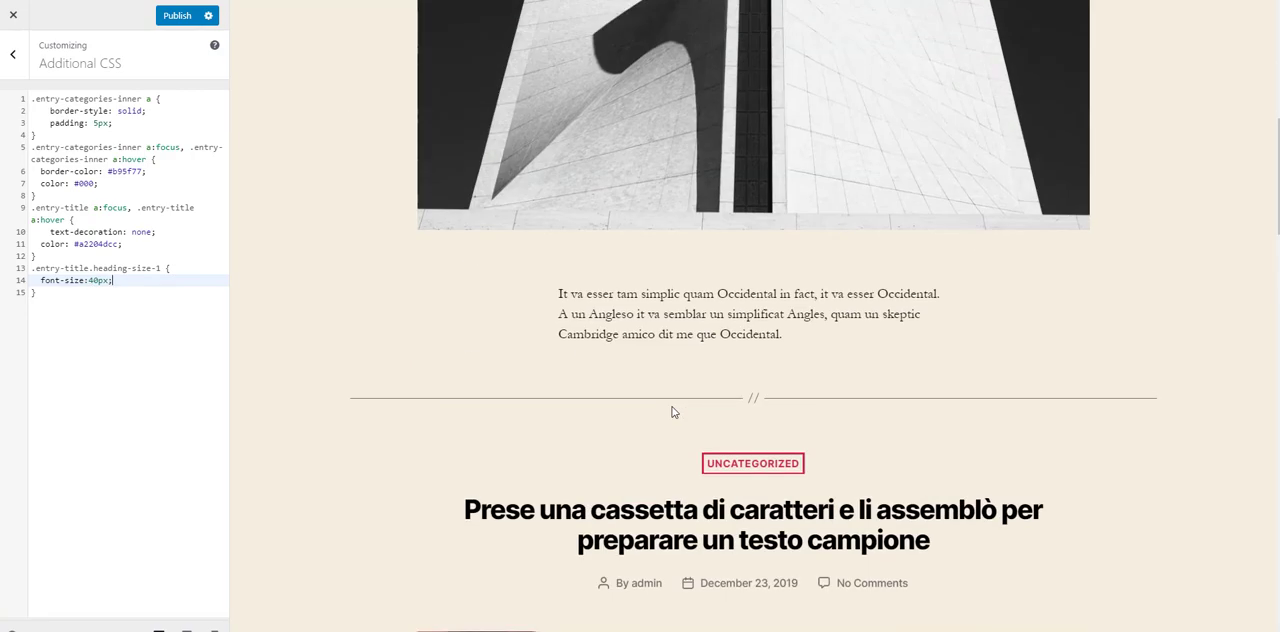
left_click(177, 15)
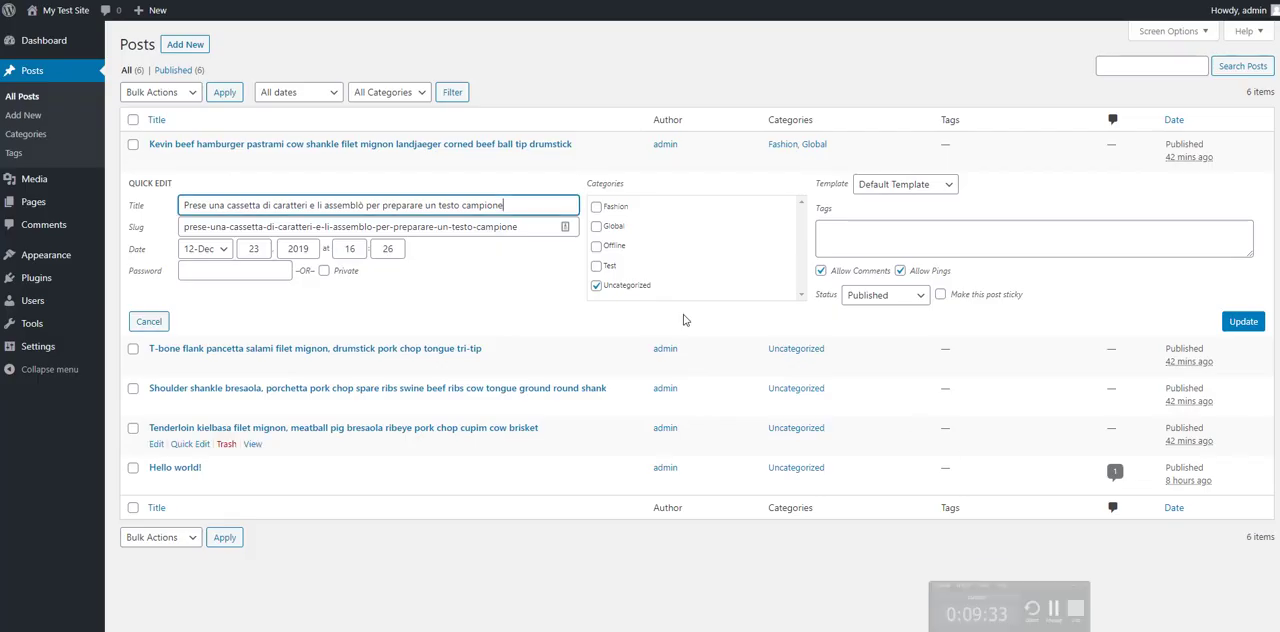
Step: Add the Offline category to the post "Prese una cassetta di caratteri" with Quick Edit and update it
left_click(149, 322)
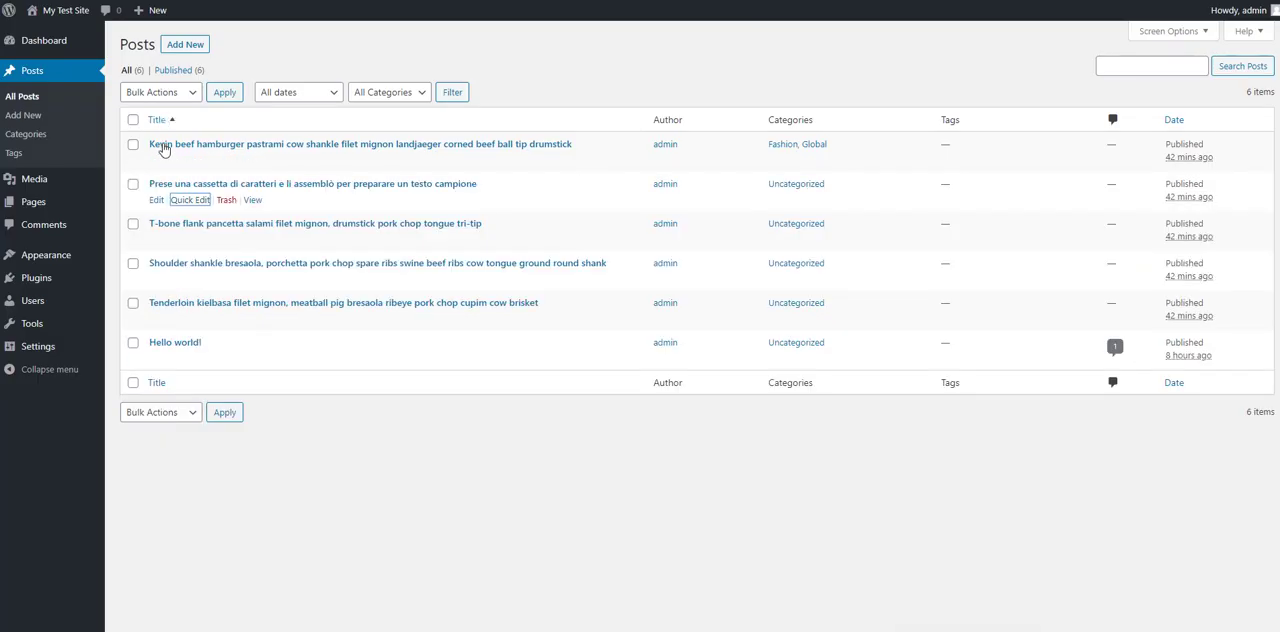
left_click(192, 198)
left_click(596, 245)
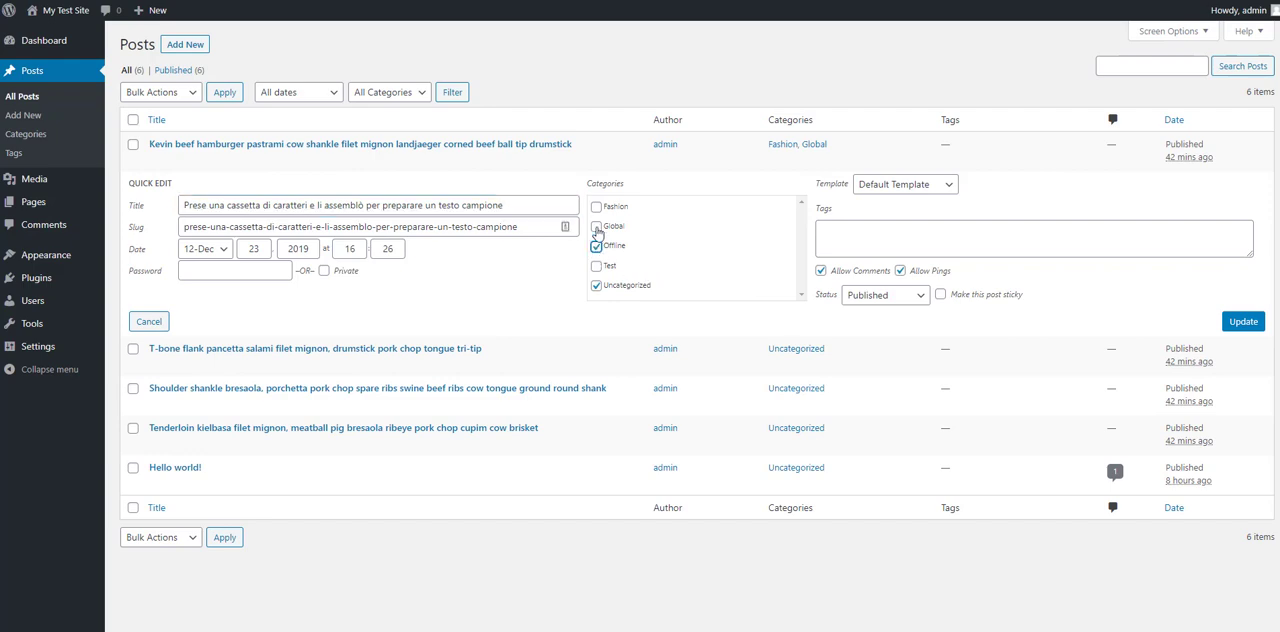
left_click(1240, 322)
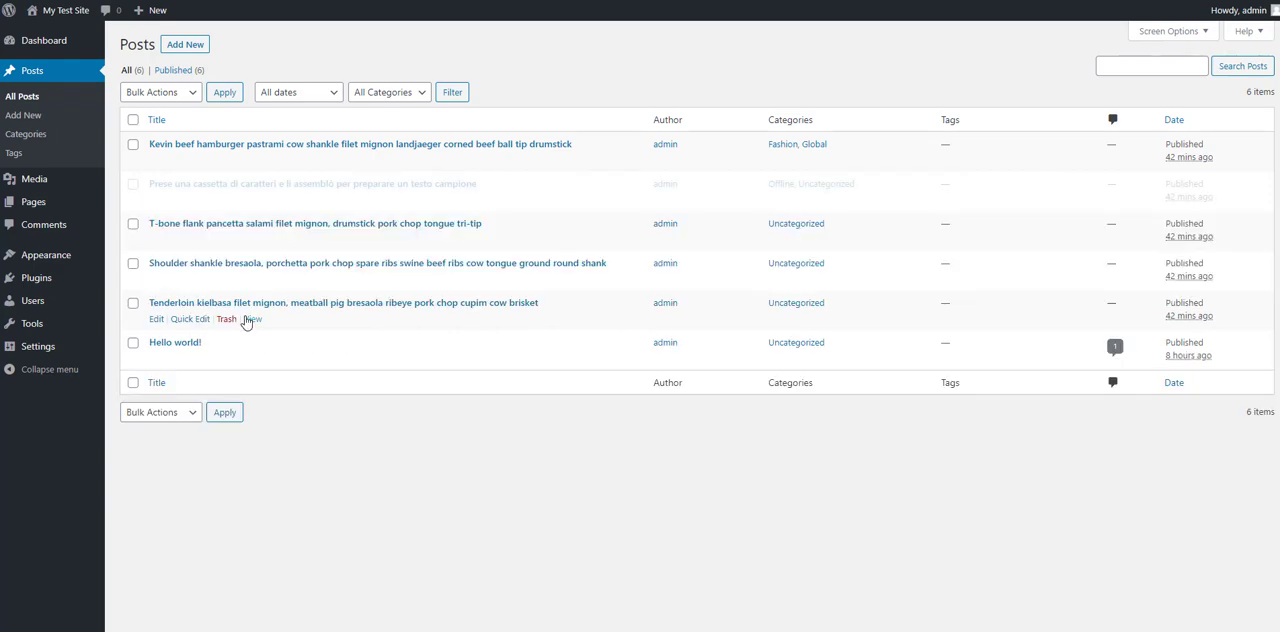
Step: Add the Offline category to the post "T-bone flank pancetta salami" with Quick Edit and update it
left_click(179, 244)
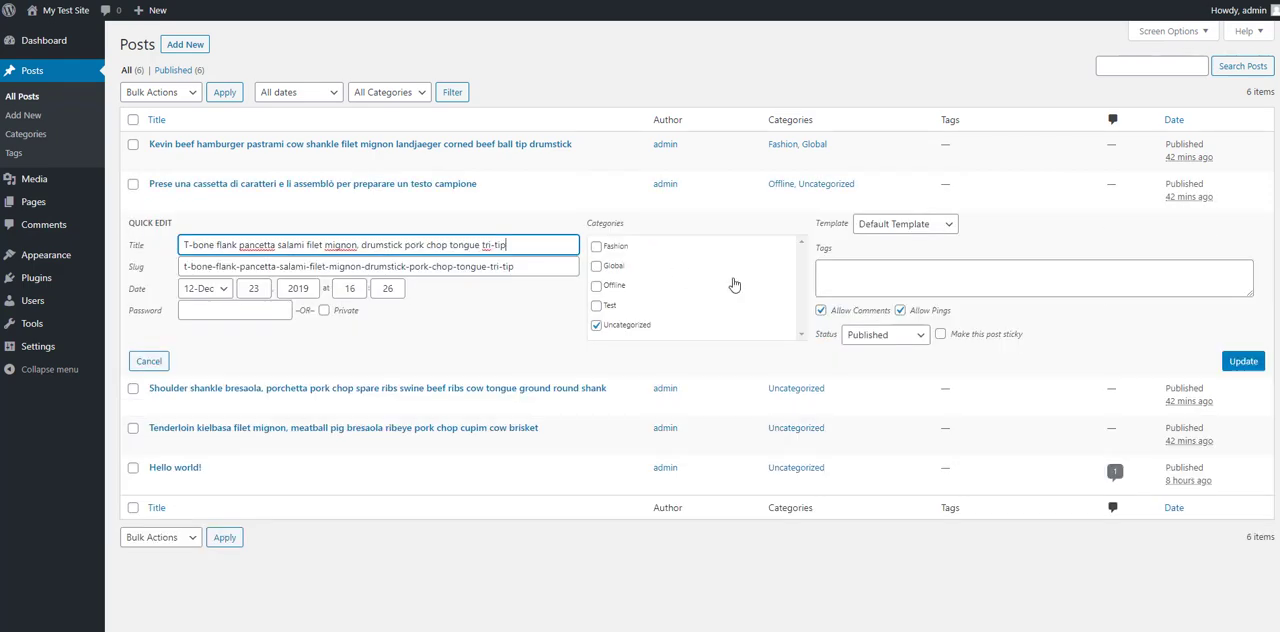
left_click(596, 286)
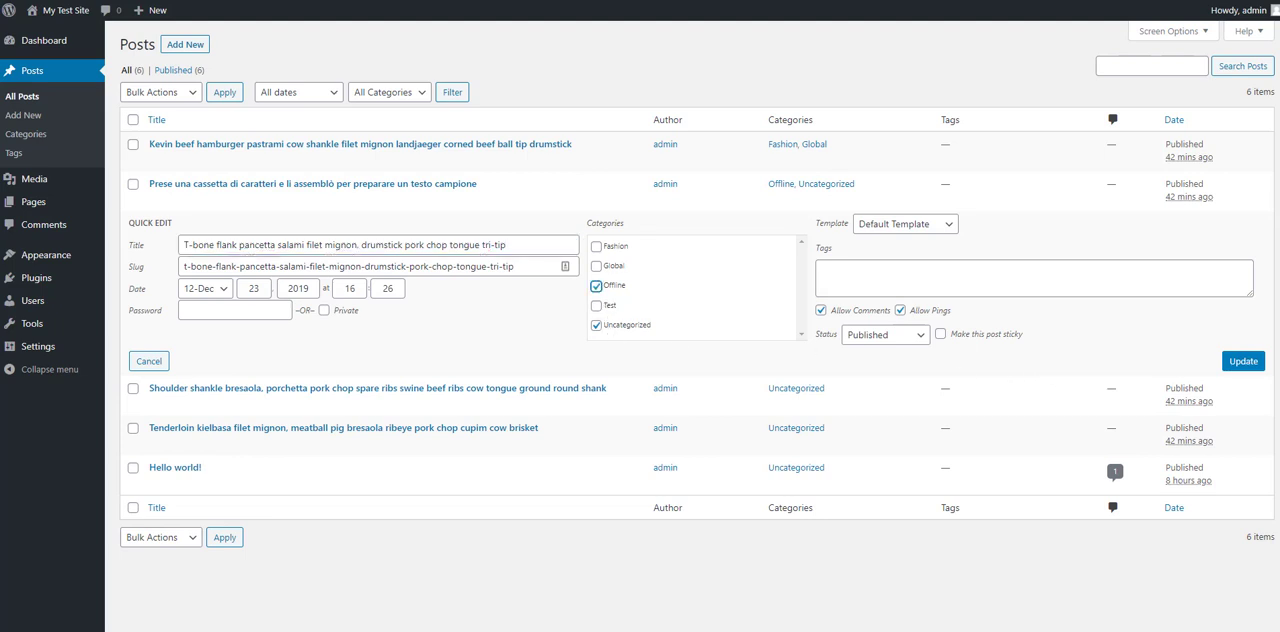
left_click(1243, 361)
Step: Set the categories of the post "Tenderloin kielbasa filet mignon" to Offline and Test with Quick Edit and update it
left_click(182, 320)
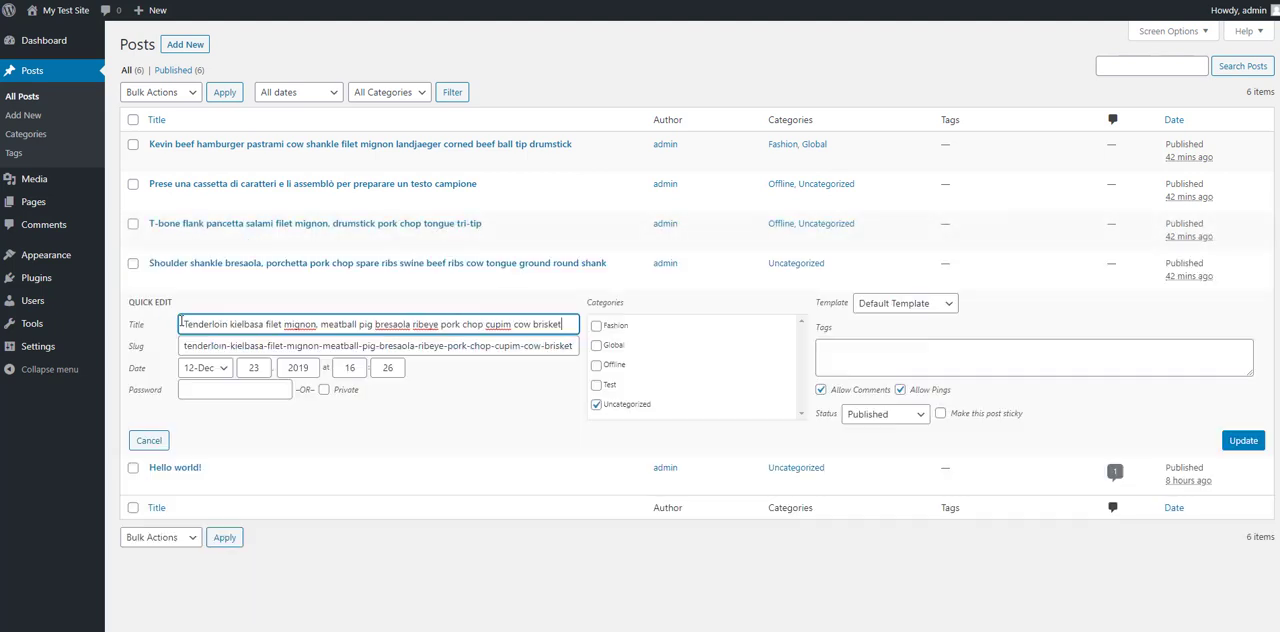
left_click(596, 385)
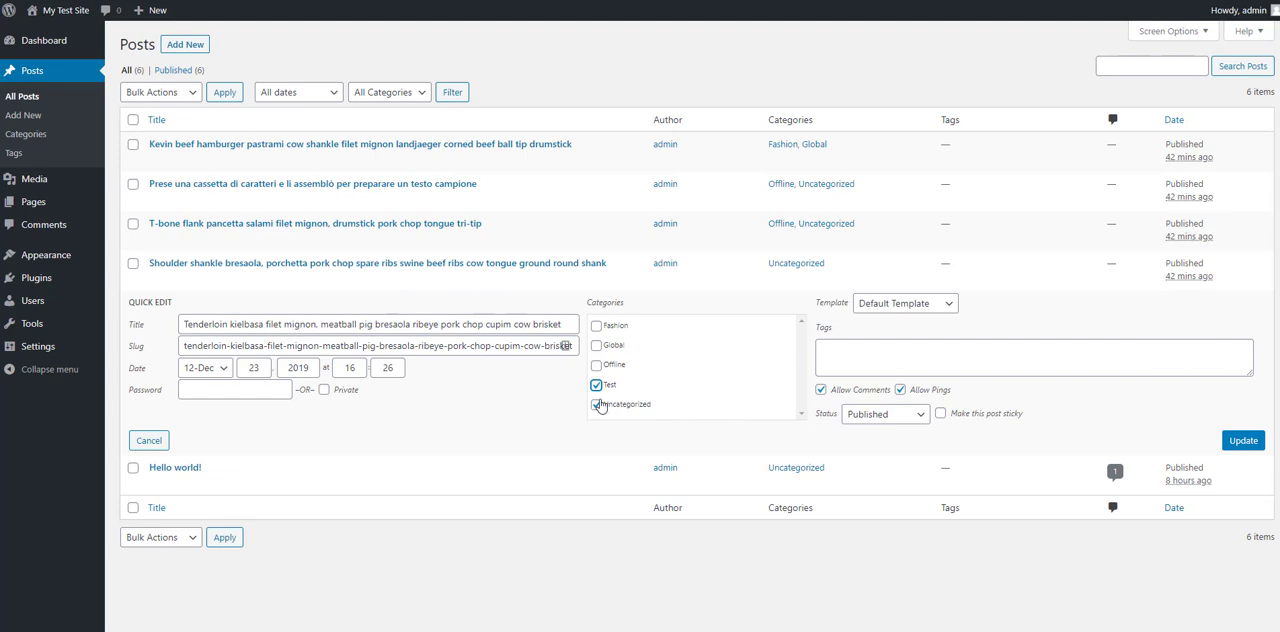
left_click(1243, 440)
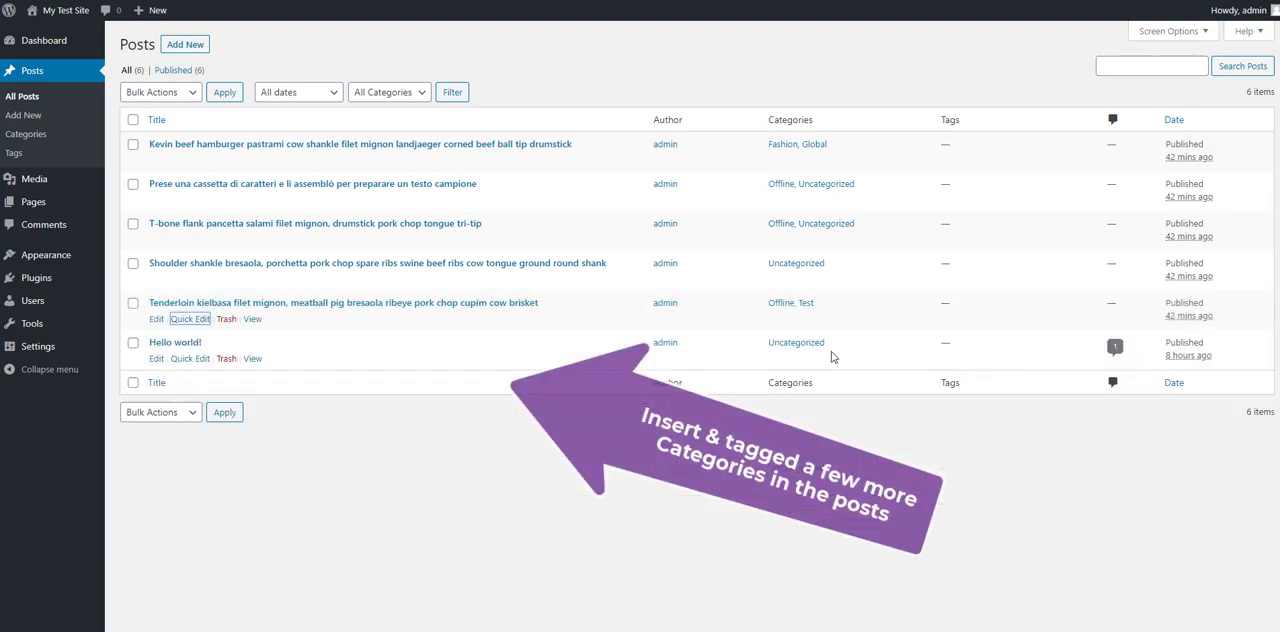
Step: Open the live site in a separate browser tab and examine the category labels and titles of the home page posts
mouse_move(62, 11)
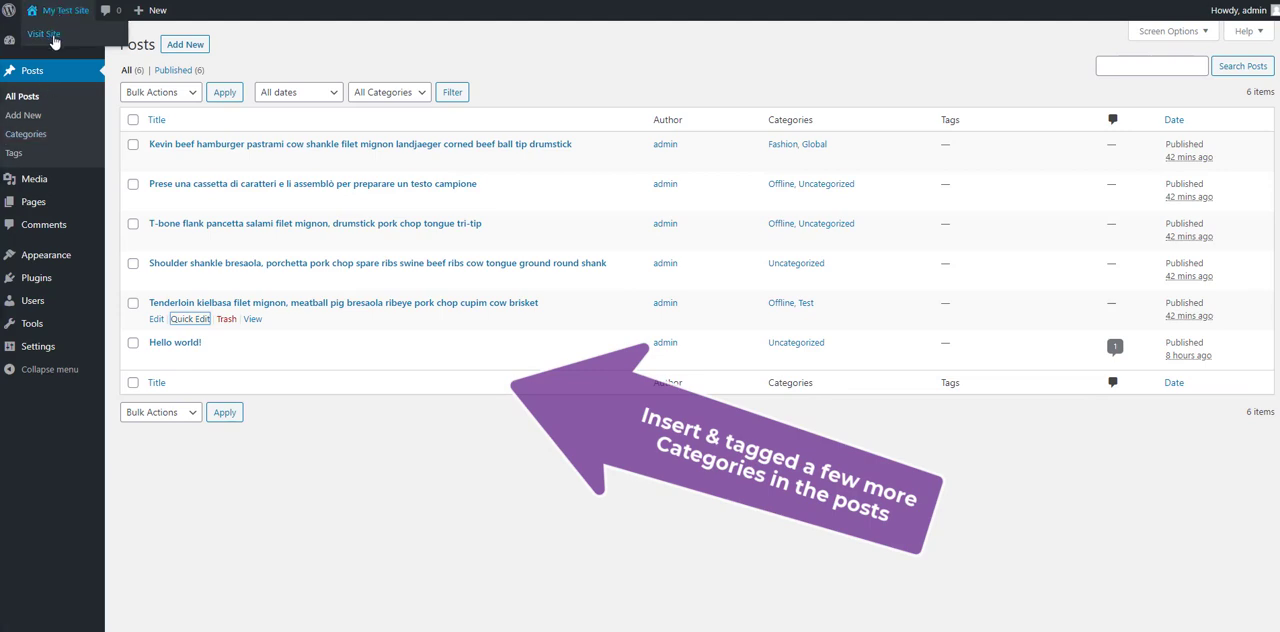
right_click(53, 38)
left_click(93, 48)
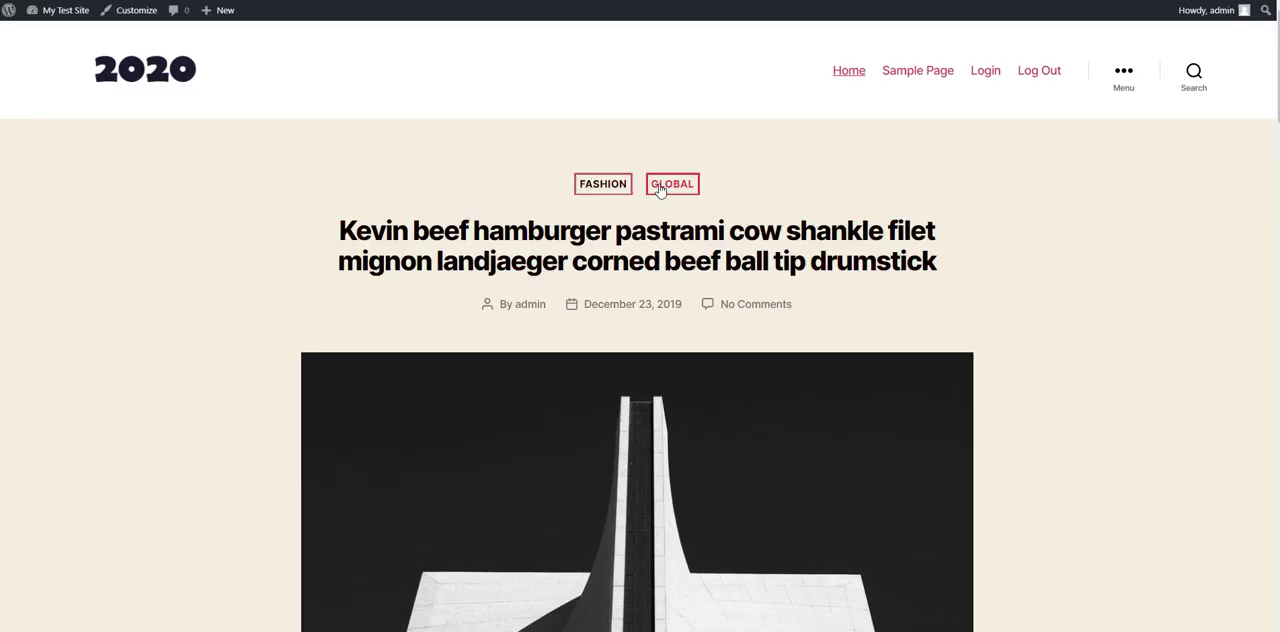
scroll(675, 372, "down", 4)
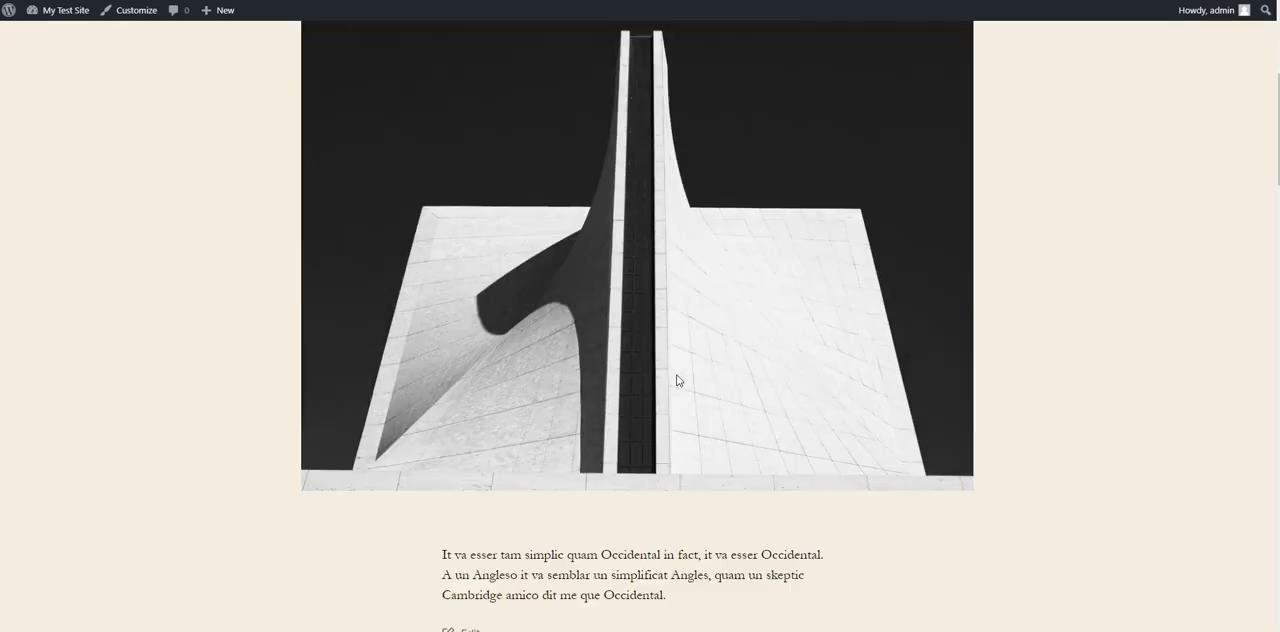
scroll(676, 380, "down", 5)
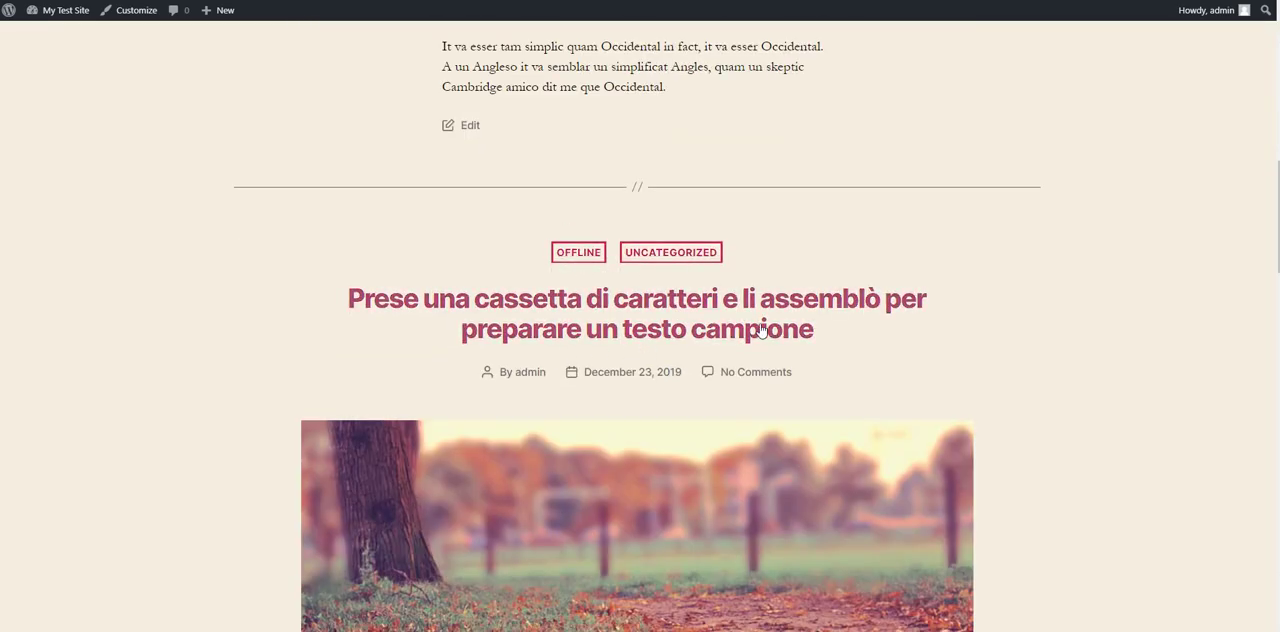
scroll(750, 335, "down", 3)
scroll(748, 335, "up", 4)
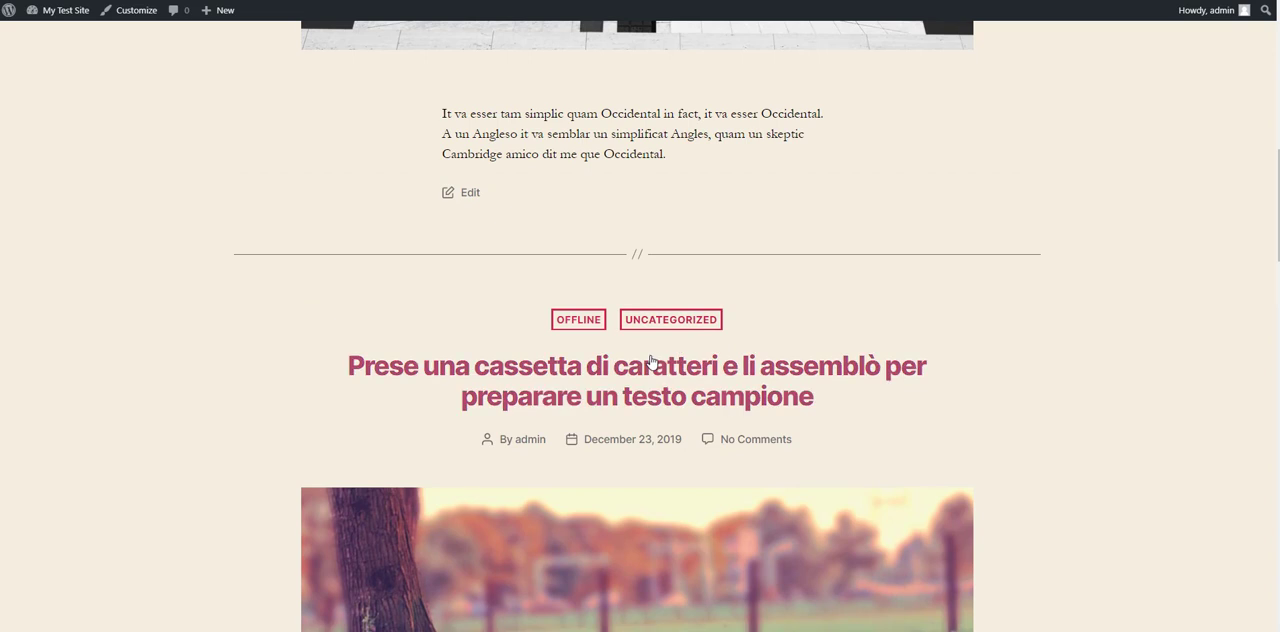
Step: Open the post "Prese una cassetta di caratteri" and examine its title, body and post navigation
left_click(652, 366)
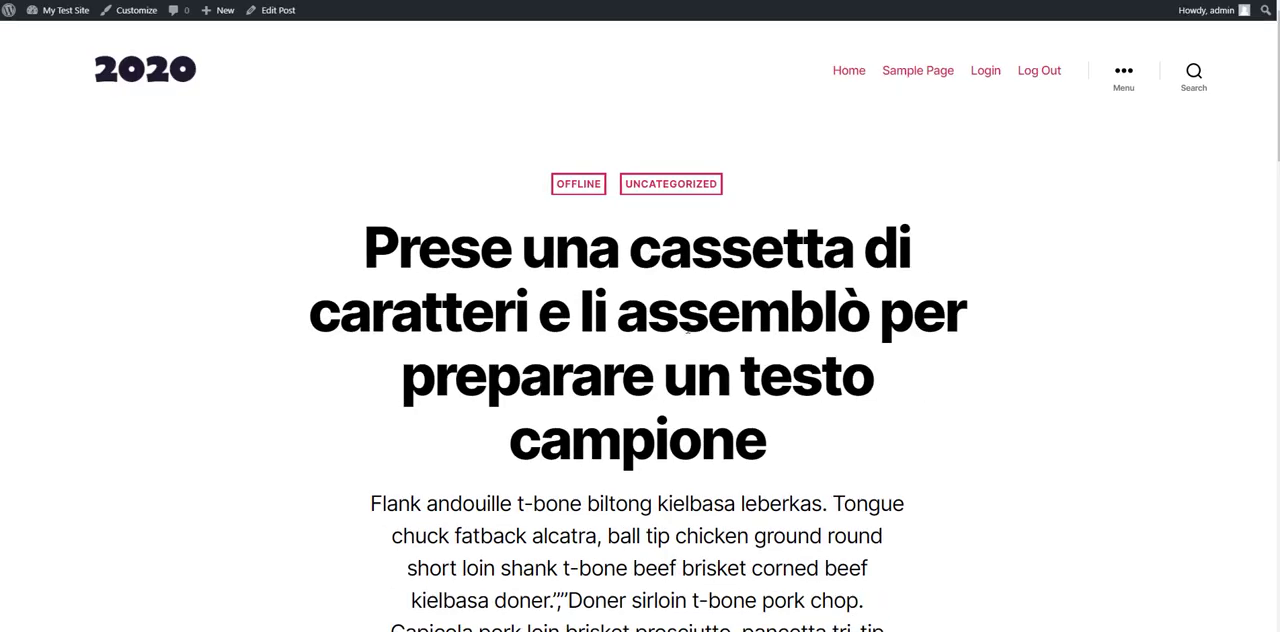
scroll(621, 342, "down", 6)
scroll(622, 345, "down", 7)
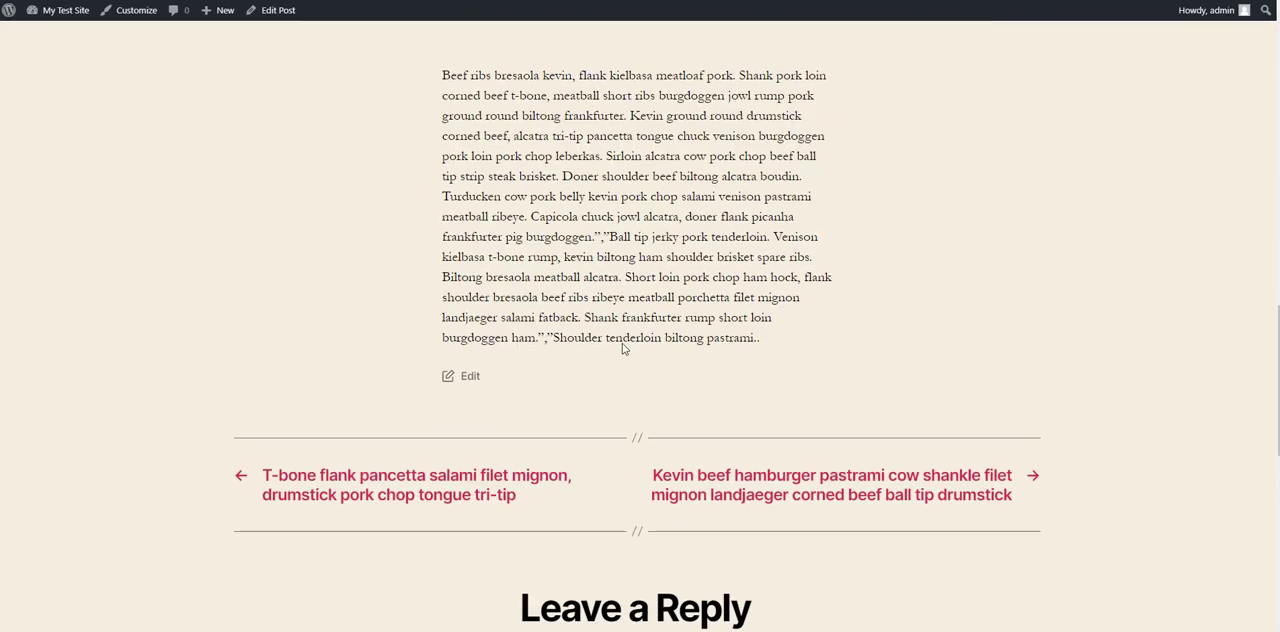
scroll(624, 349, "up", 1)
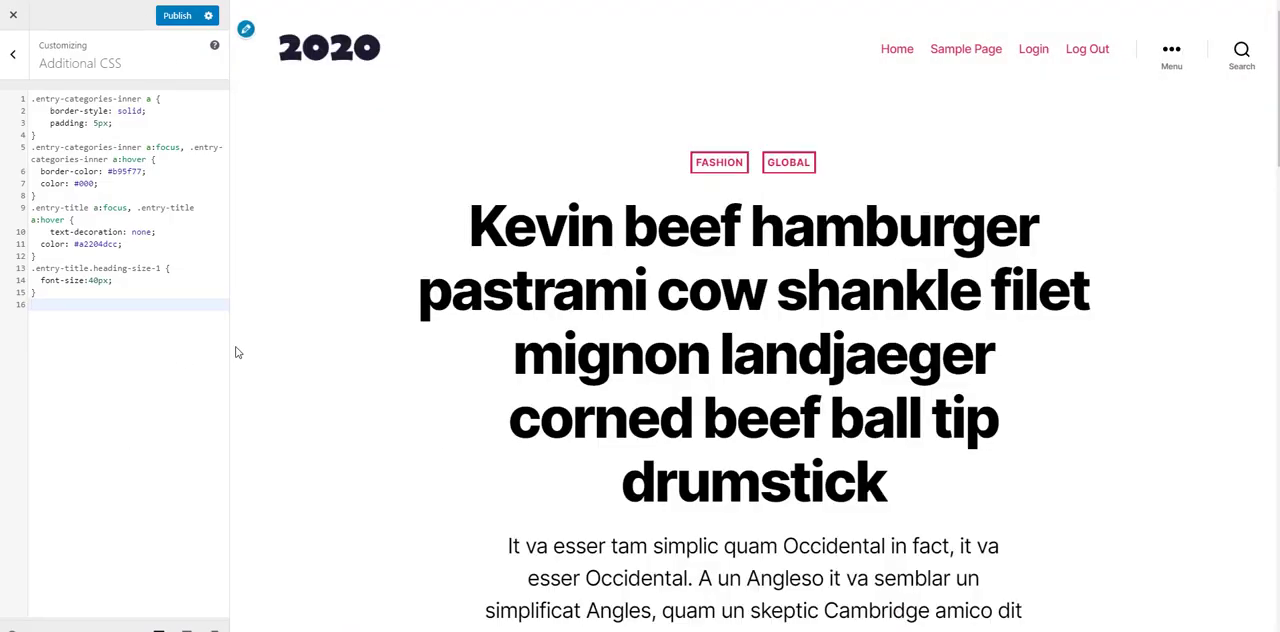
Step: Add a .entry-title rule with font-size 40px at the end of the additional CSS and check the single post preview
scroll(623, 276, "down", 3)
scroll(737, 343, "up", 3)
type(".entry-title {     font-size: 40px; }")
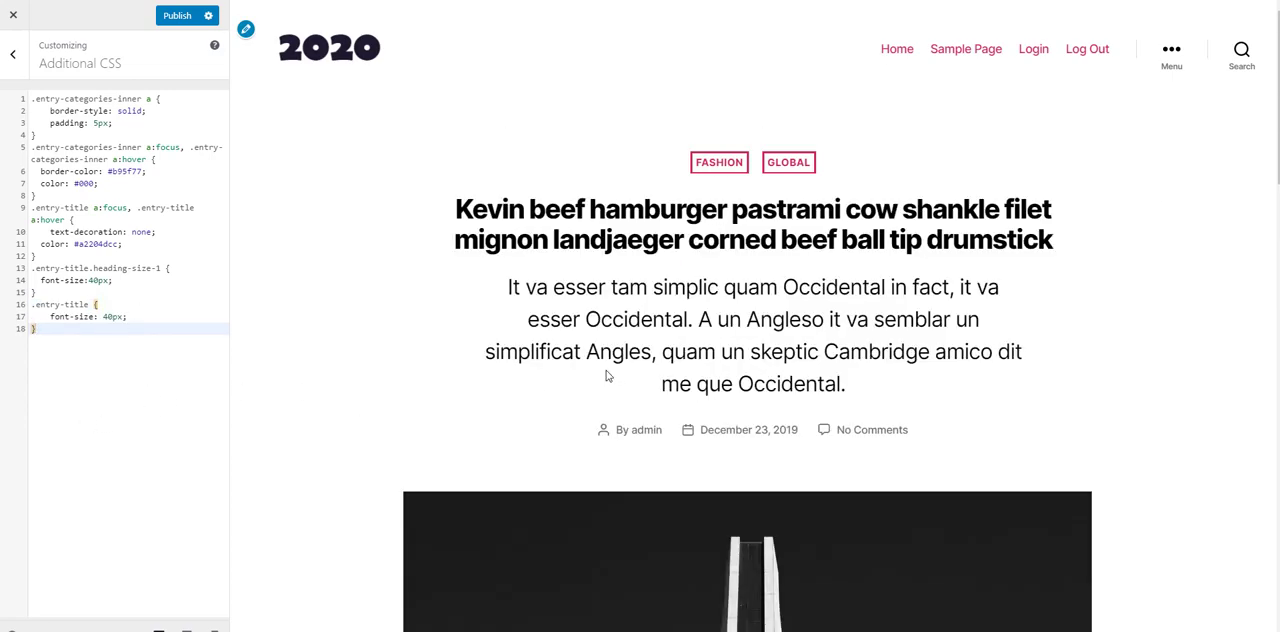
scroll(908, 247, "down", 3)
scroll(768, 295, "up", 3)
Step: Set the font-size in the .entry-title rule to 45px and publish the change
left_click(110, 318)
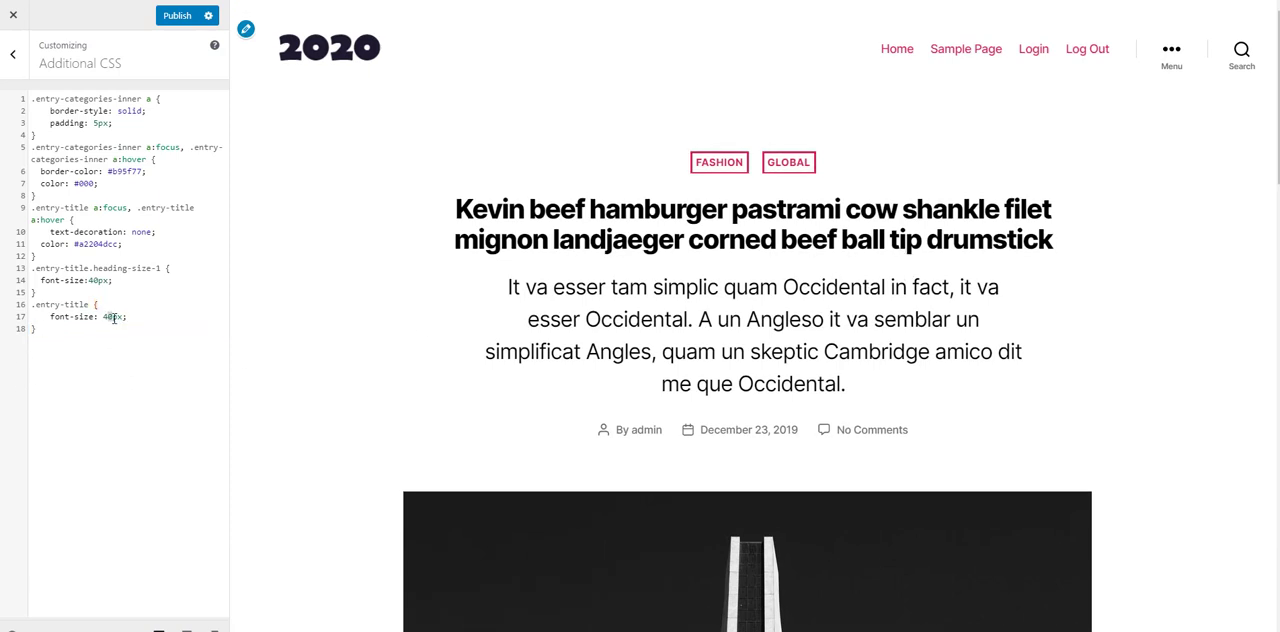
type("5")
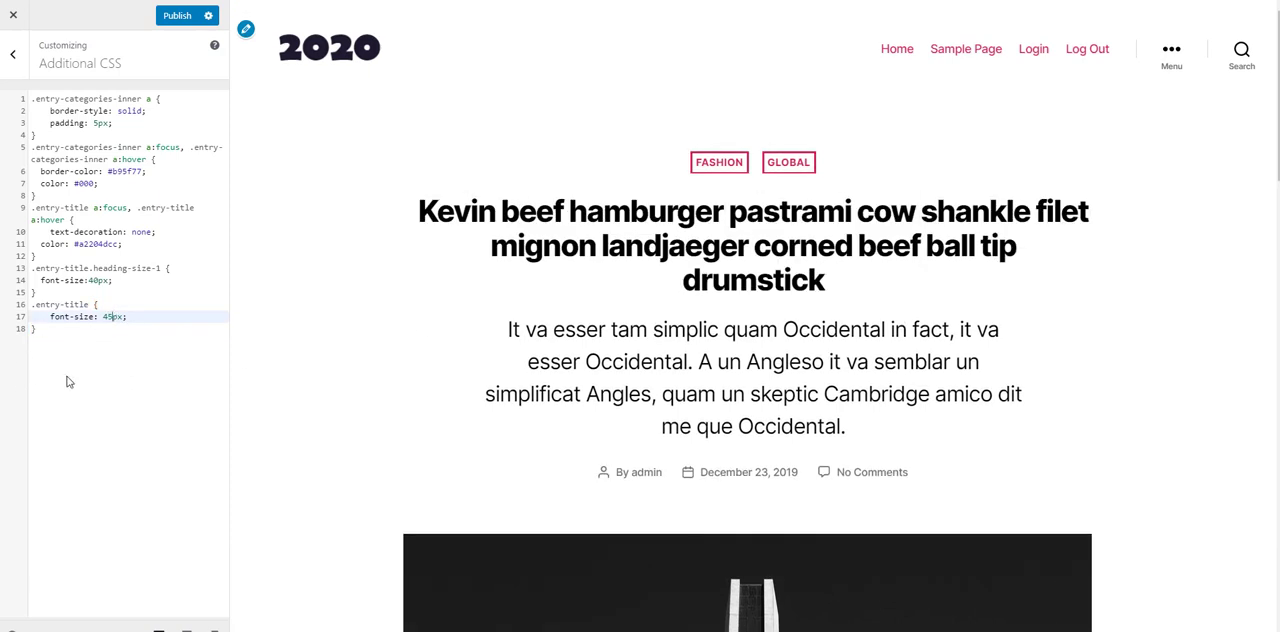
left_click(177, 16)
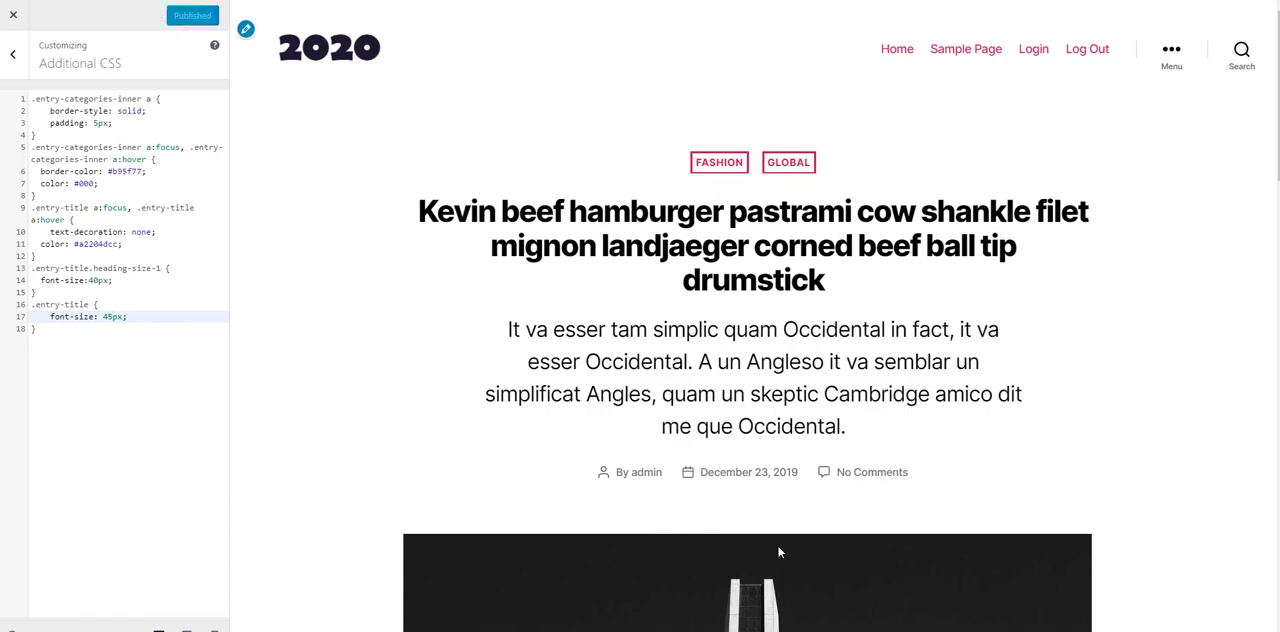
Step: Review the single post preview from the title through the comment form to the footer widgets
scroll(743, 381, "down", 15)
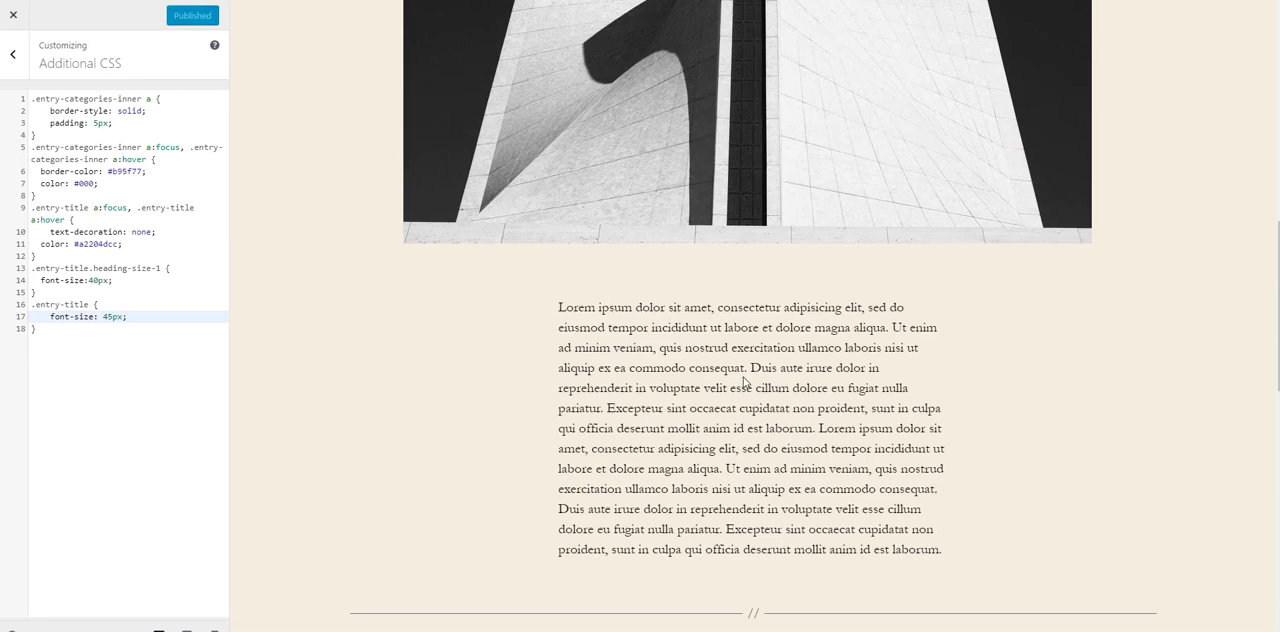
scroll(745, 372, "down", 1)
left_click(745, 376)
scroll(745, 376, "down", 4)
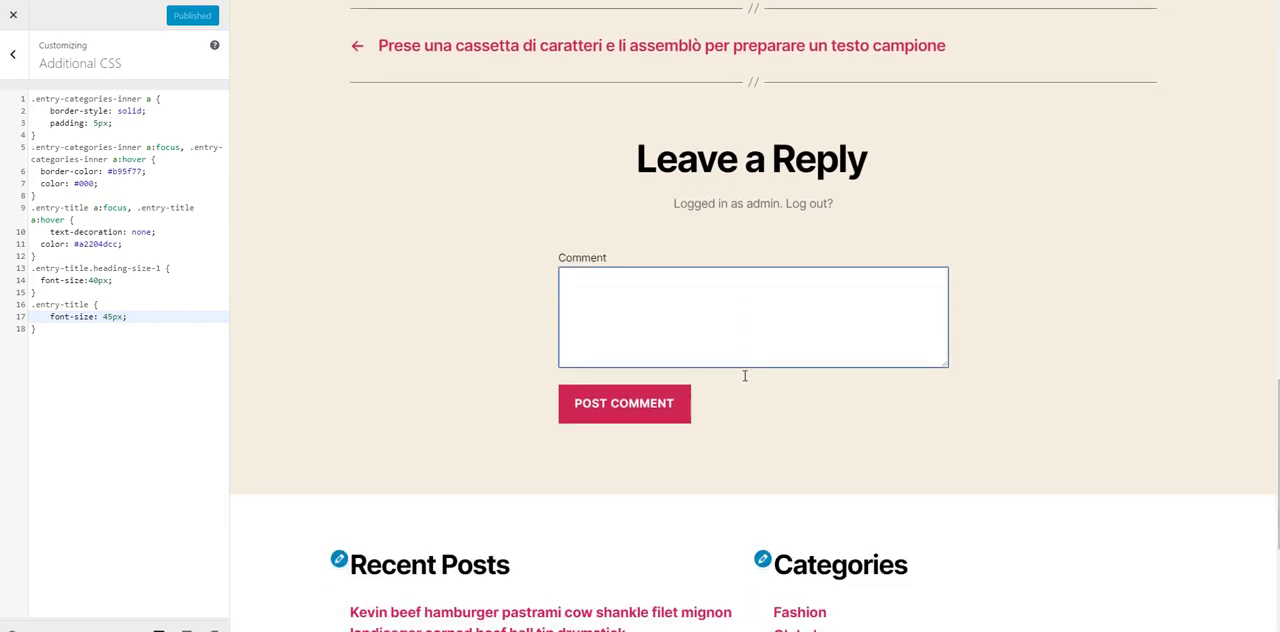
scroll(745, 378, "down", 1)
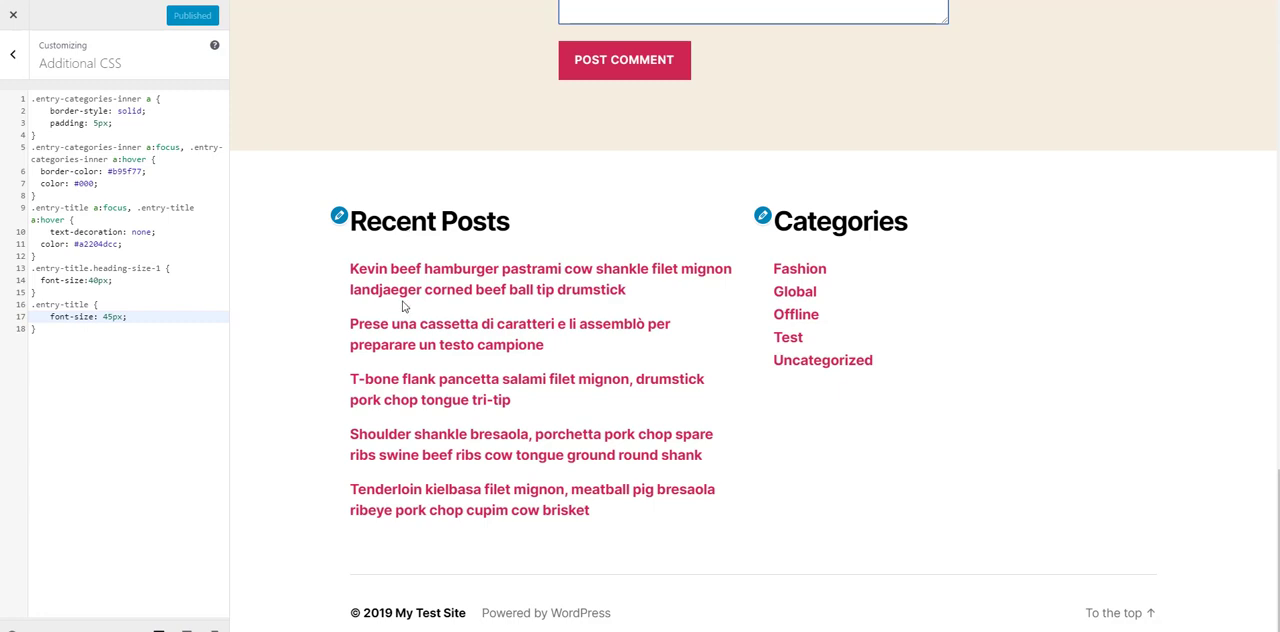
Step: Set the Recent Posts widget in Footer #1 to show 3 posts with their post dates, and publish
left_click(13, 56)
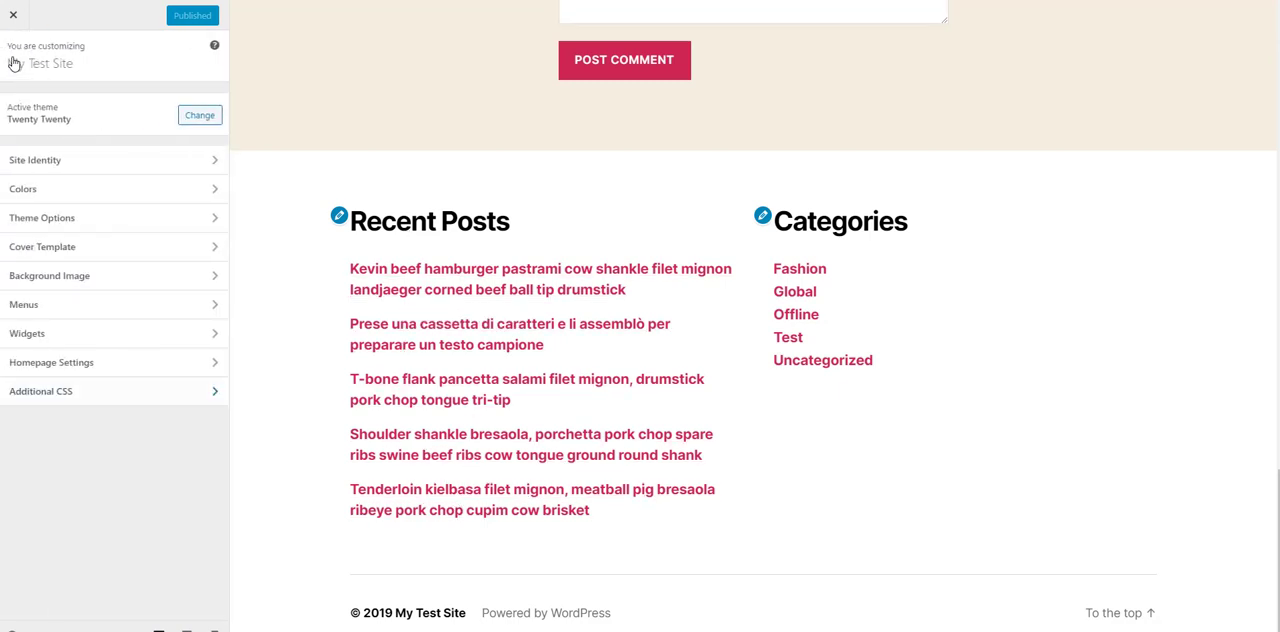
left_click(50, 337)
left_click(52, 102)
left_click(81, 150)
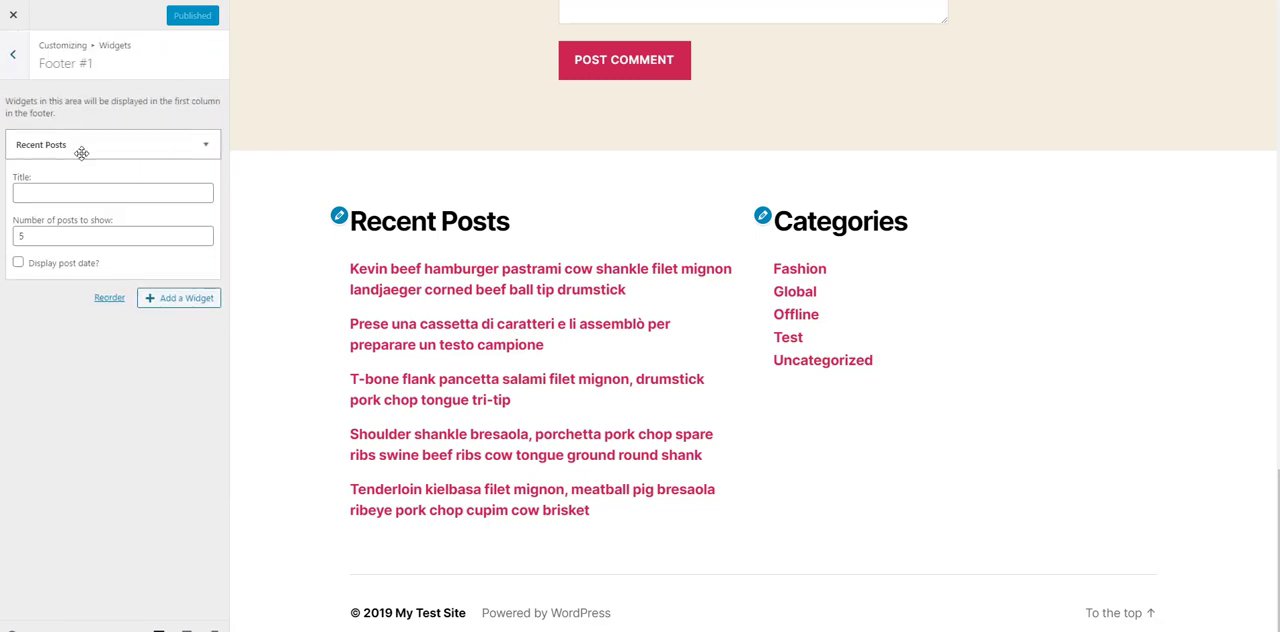
left_click_drag(34, 238, 3, 242)
type("3")
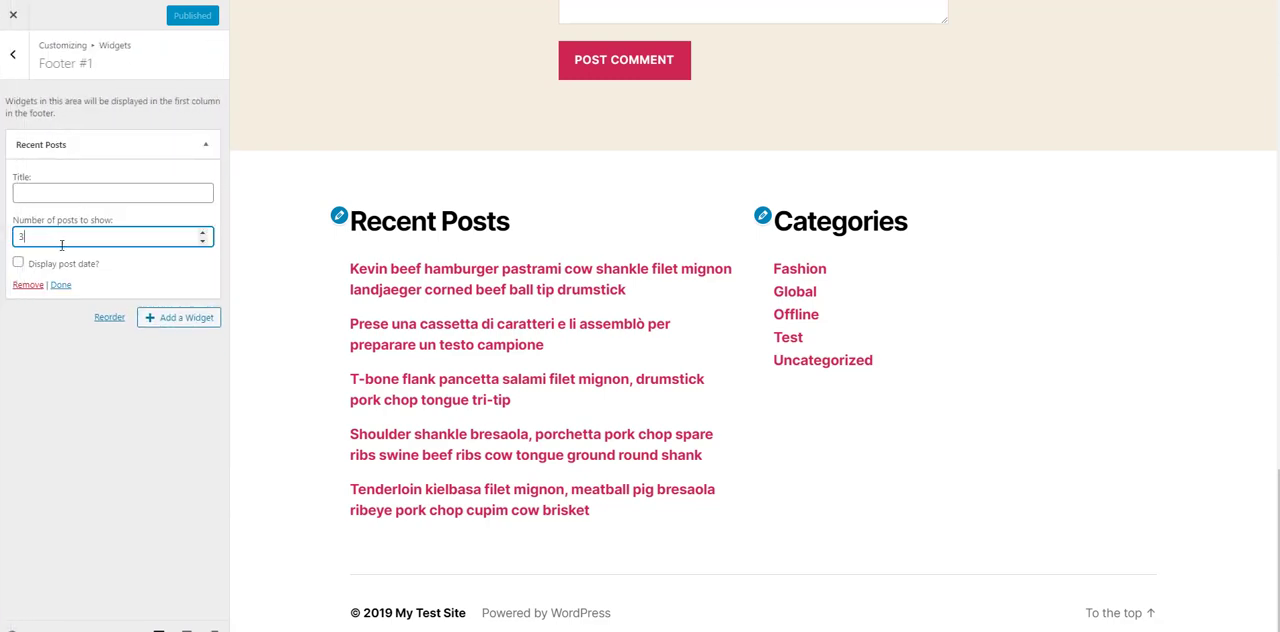
left_click(77, 272)
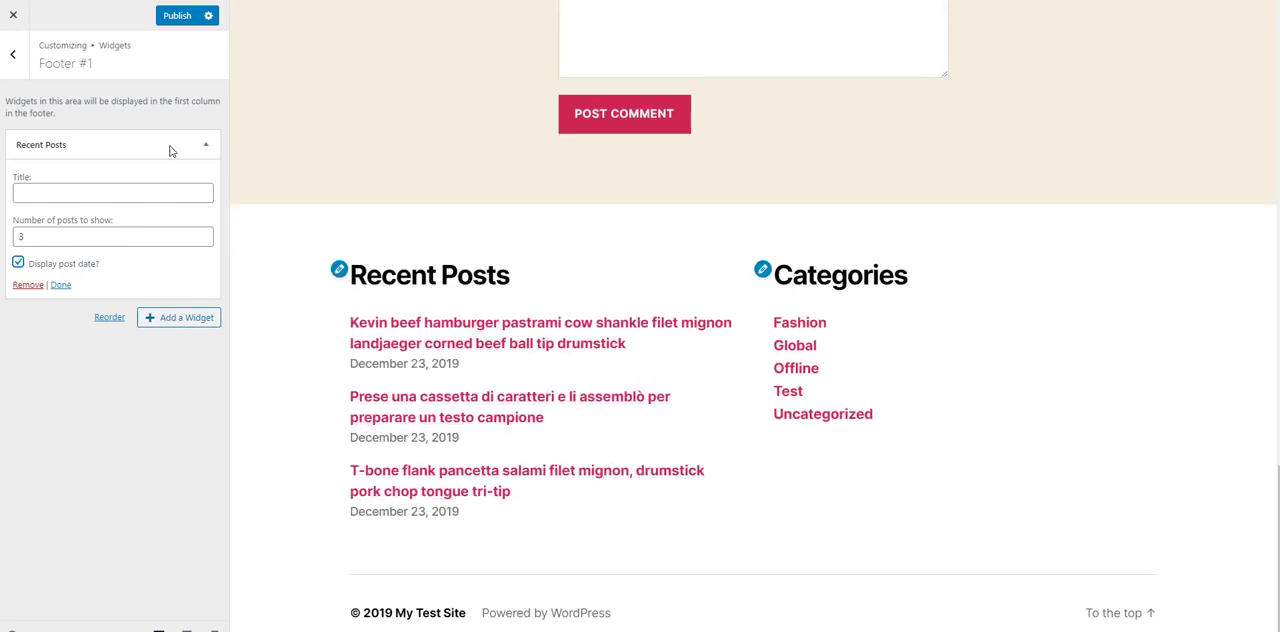
left_click(180, 22)
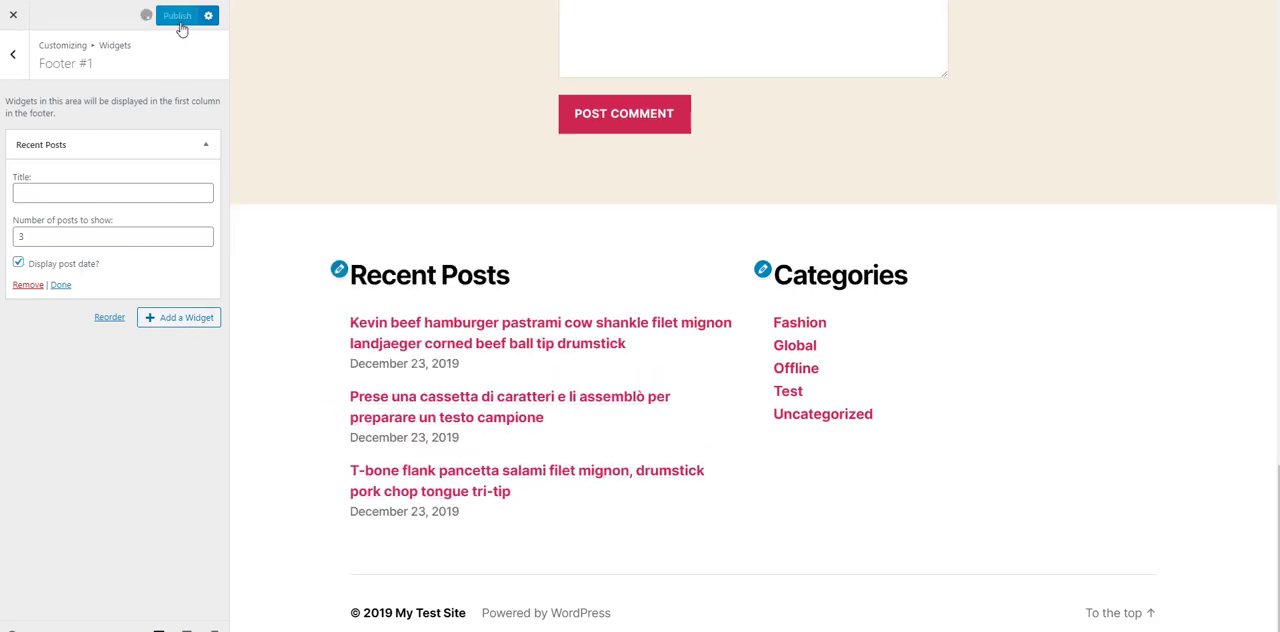
Step: Return to the main Customizer sections and check the header and its expandable menu in the preview
left_click(19, 62)
left_click(22, 64)
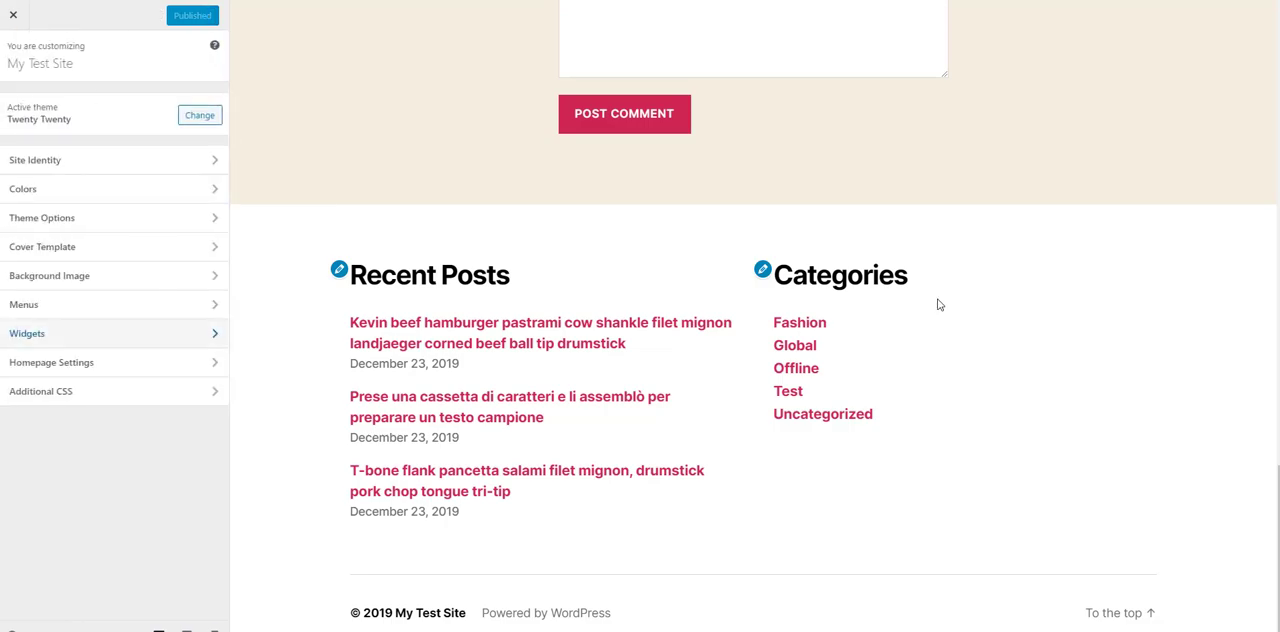
scroll(940, 303, "up", 15)
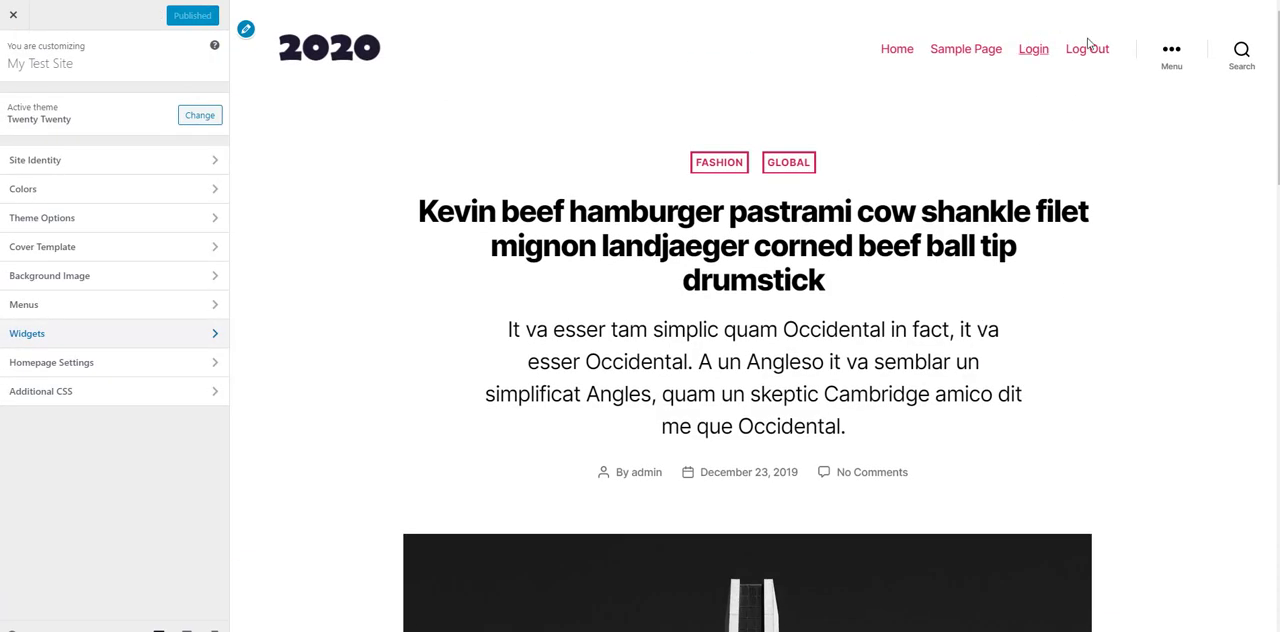
left_click(1186, 58)
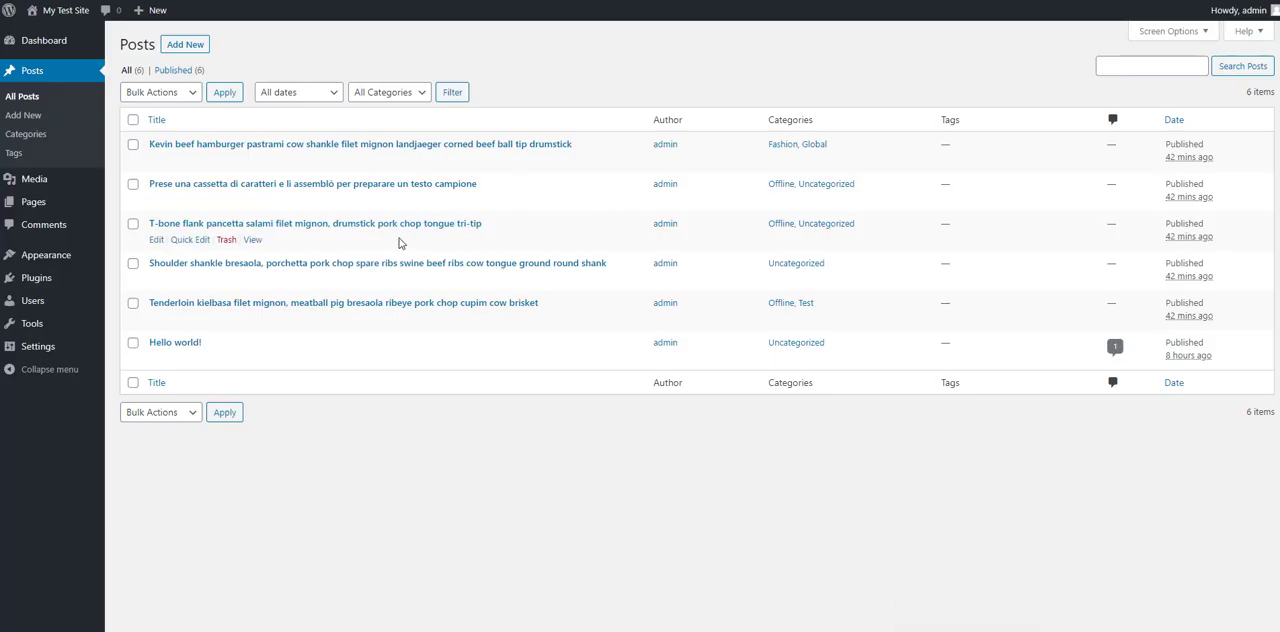
Step: Search the plugin directory for "child theme", and install and activate the Child Theme Configurator plugin
mouse_move(40, 280)
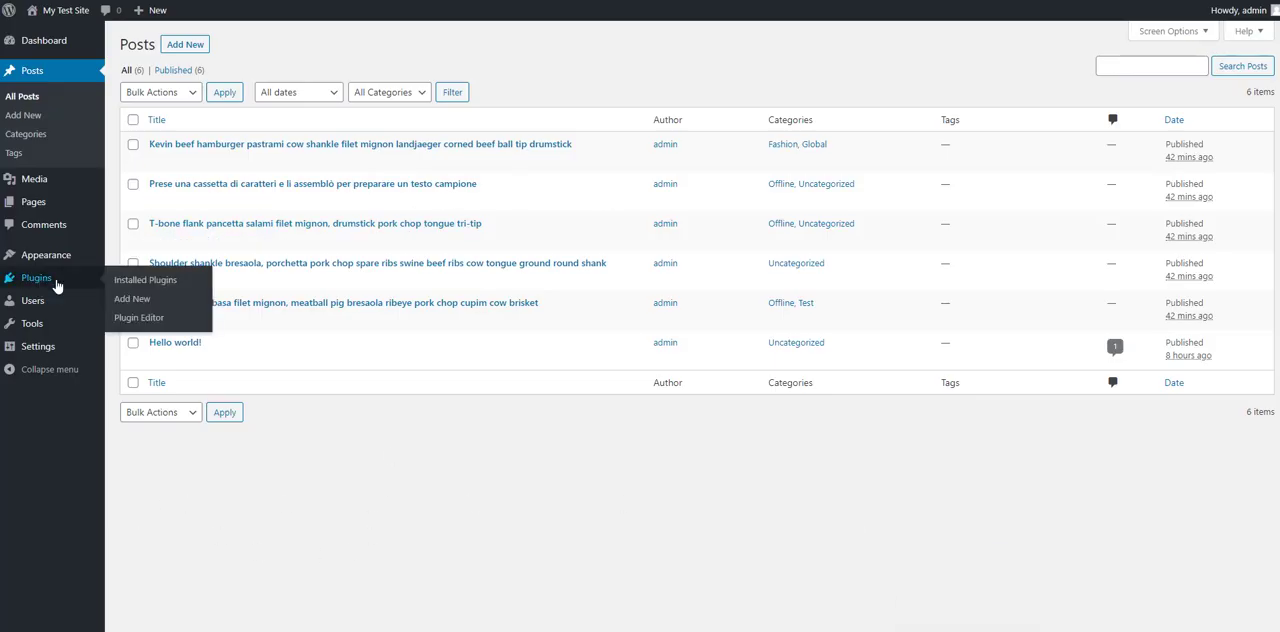
left_click(144, 289)
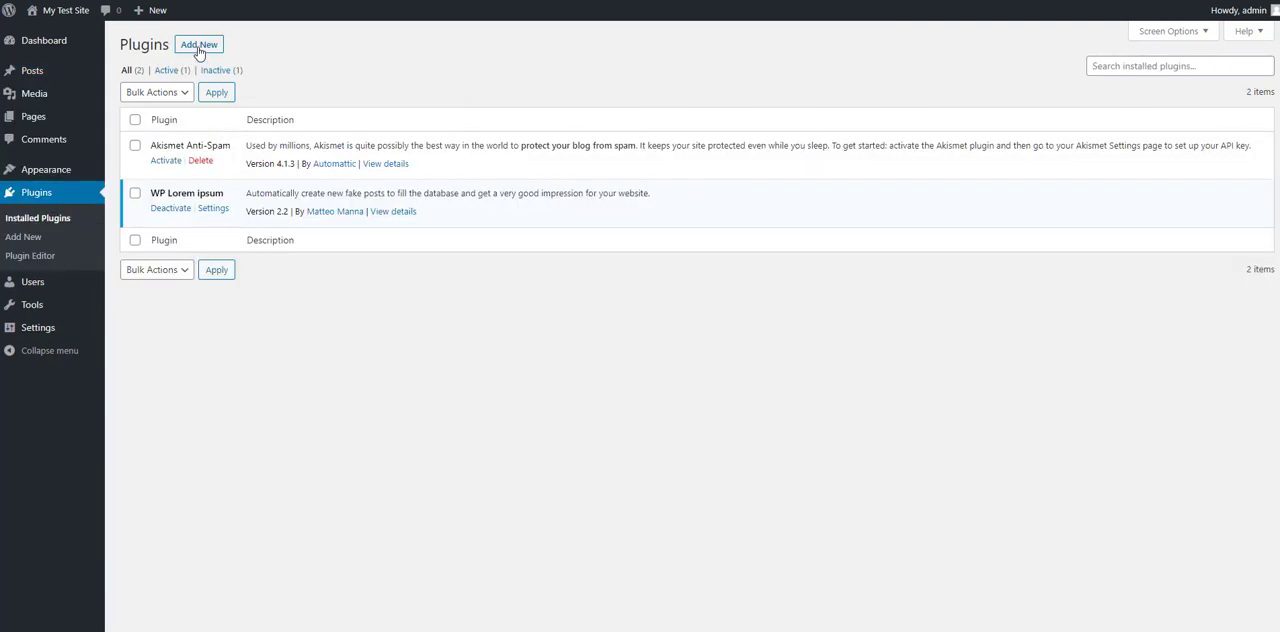
left_click(198, 47)
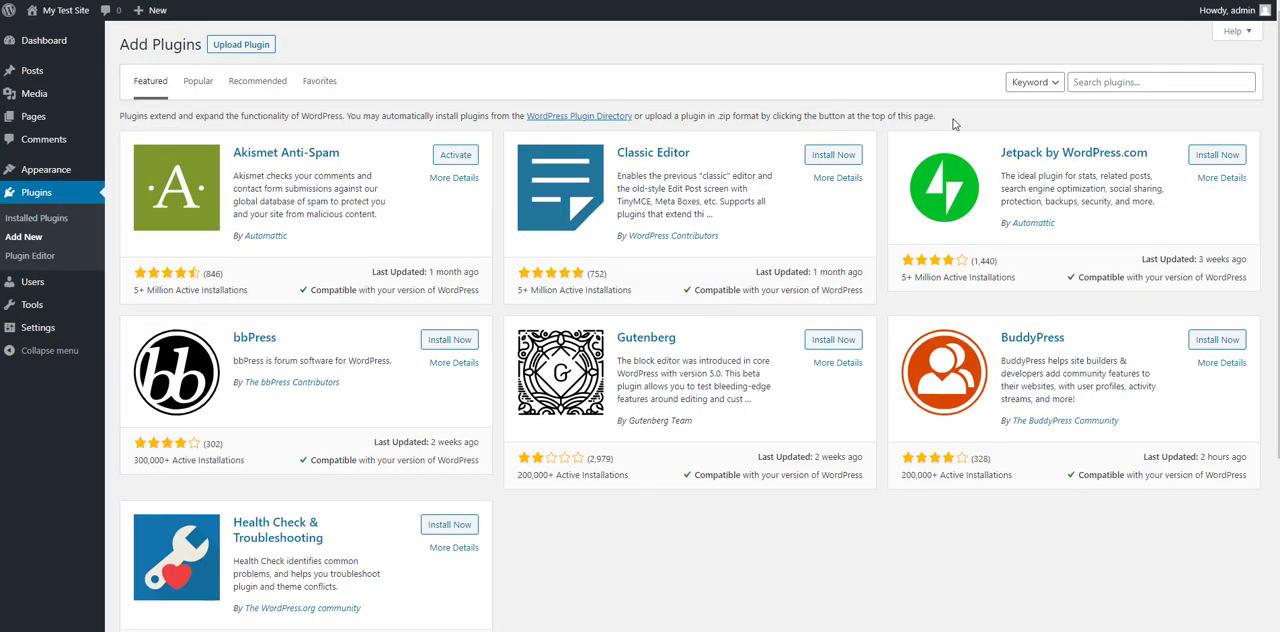
left_click(1133, 81)
type("ch")
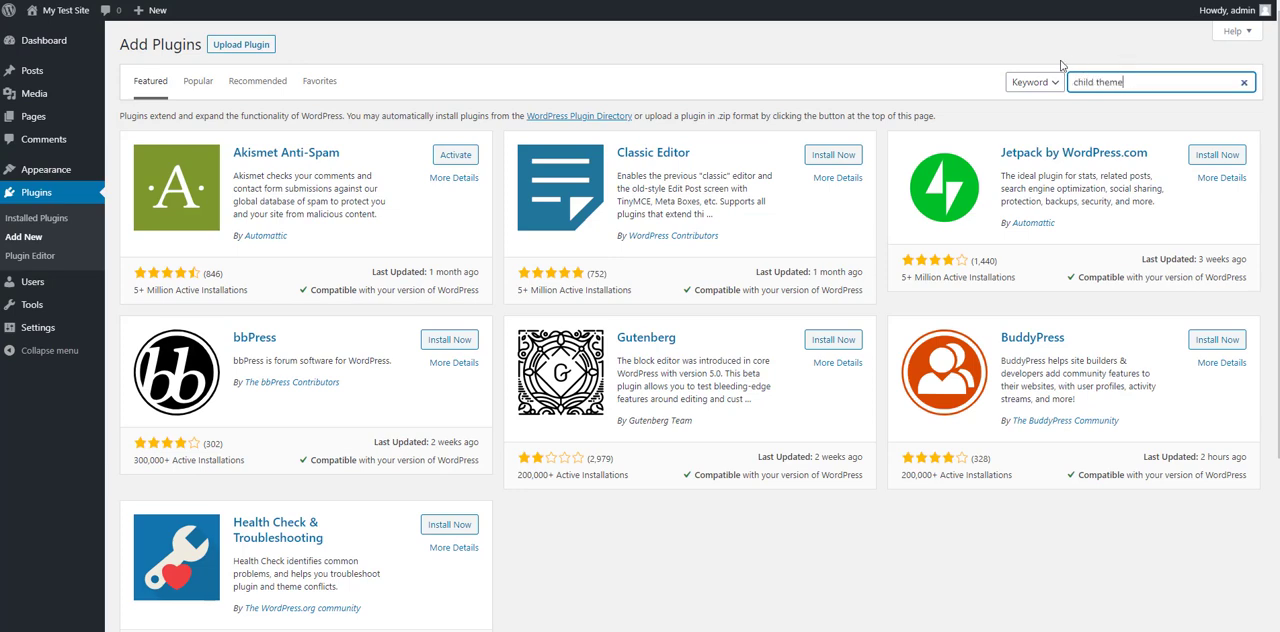
type("ild theme")
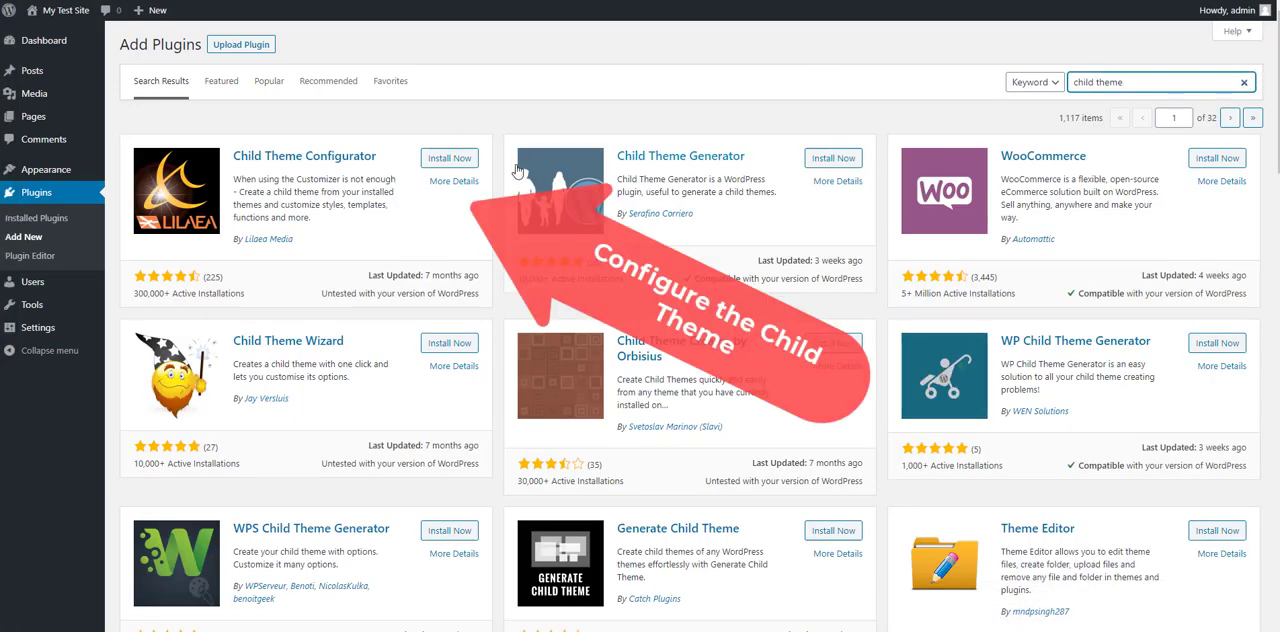
left_click(430, 158)
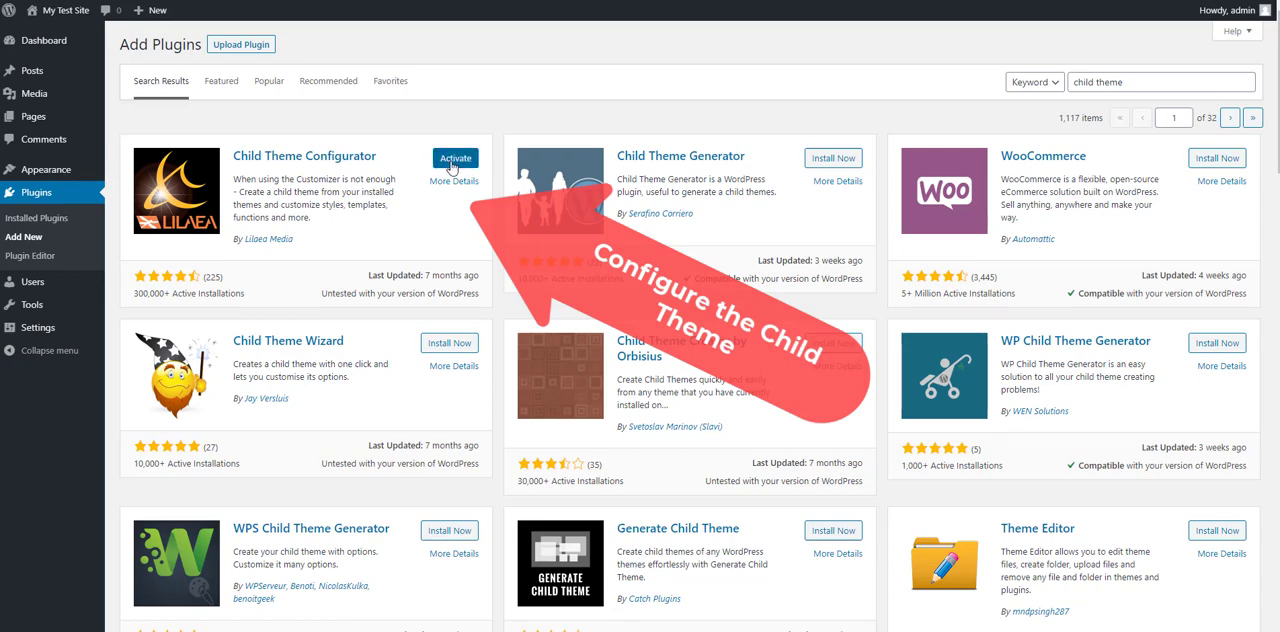
left_click(451, 164)
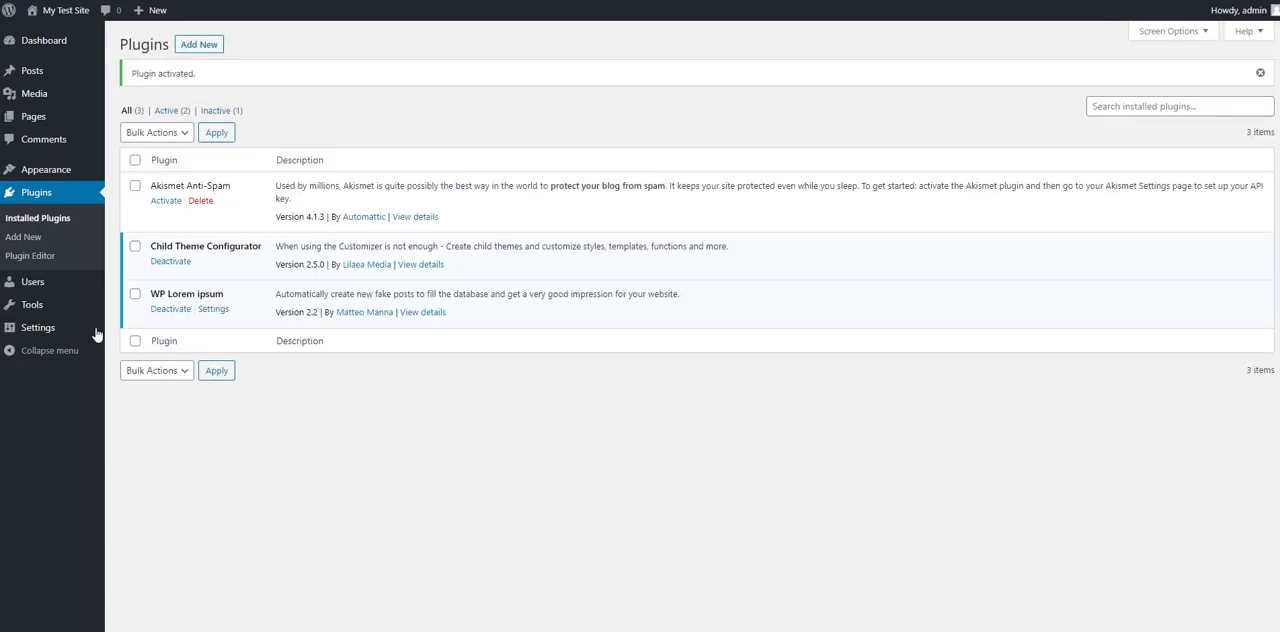
Step: Open the installed themes overview to check which themes are present
mouse_move(45, 334)
mouse_move(86, 173)
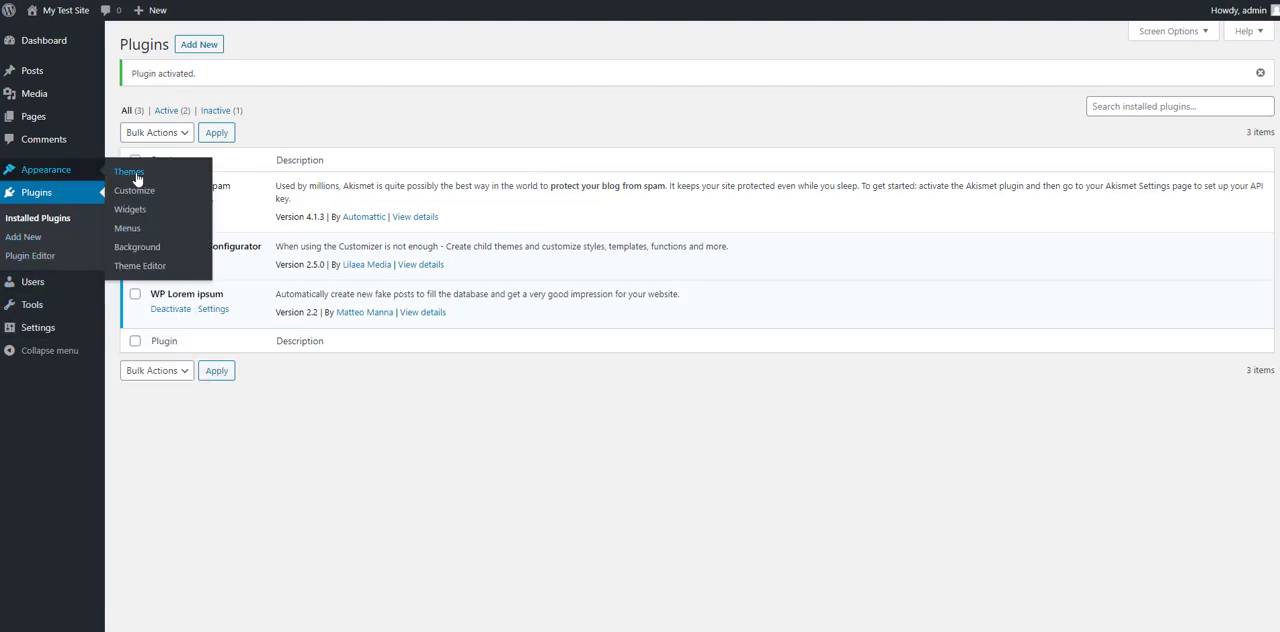
left_click(140, 176)
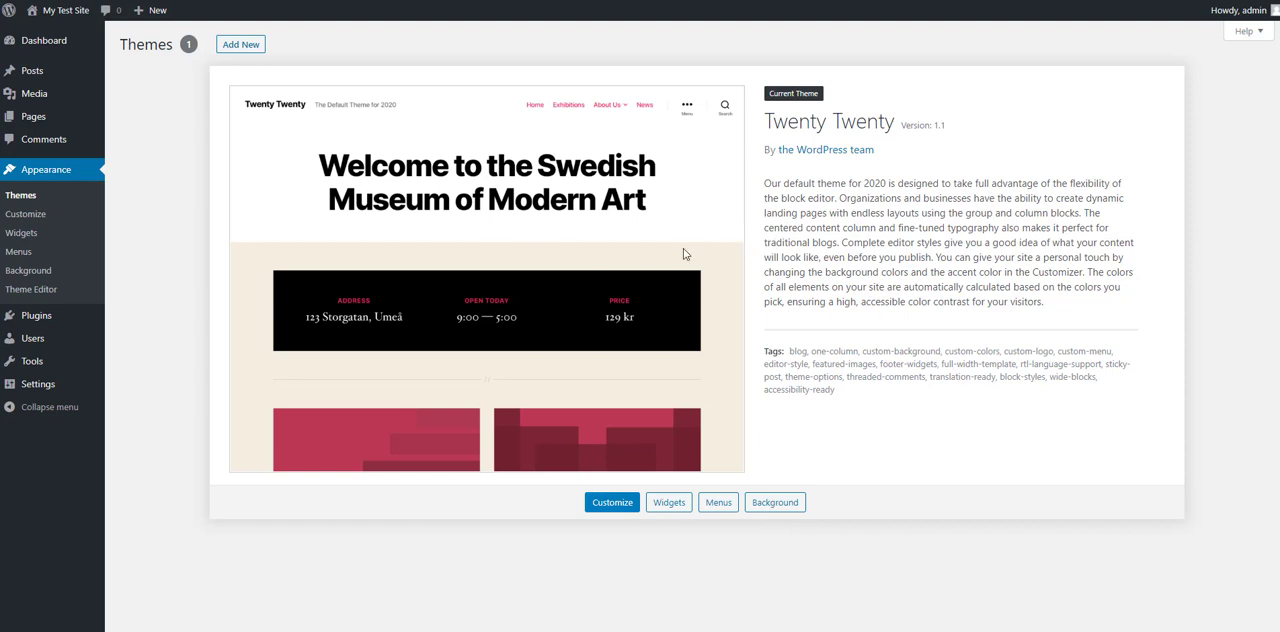
Step: Open the Child Themes configurator and analyze Twenty Twenty as the parent of a new child theme
mouse_move(43, 362)
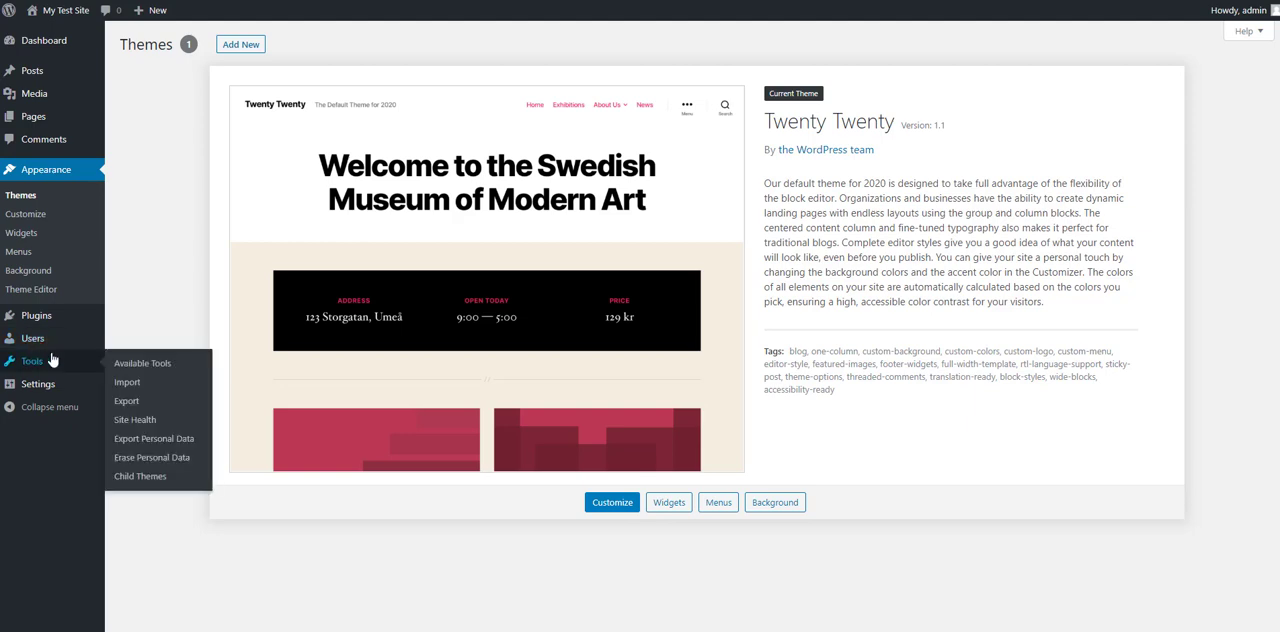
left_click(138, 478)
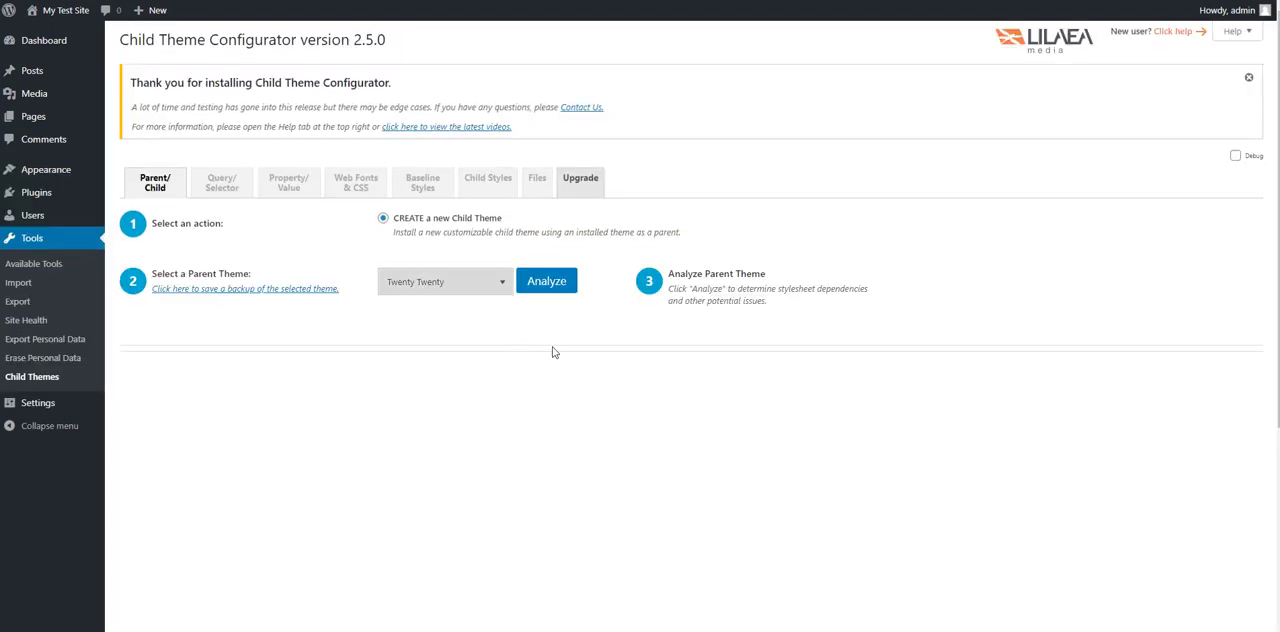
left_click(553, 289)
scroll(456, 520, "down", 2)
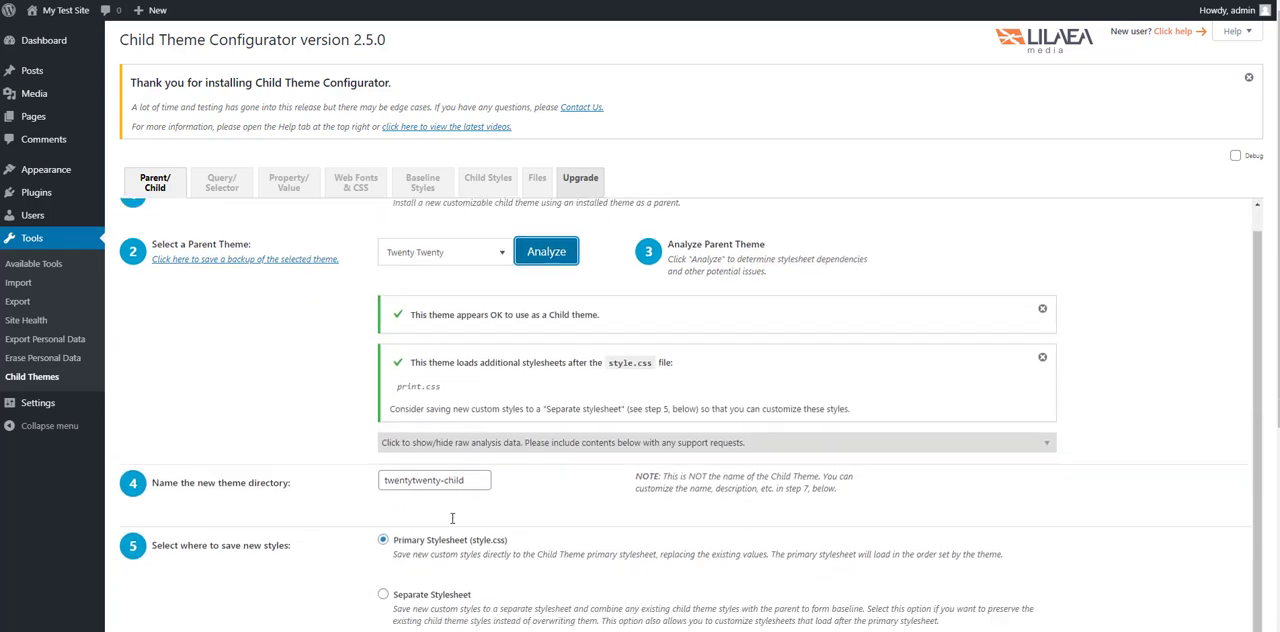
Step: Name the new theme directory "TestFrom Child Theme"
triple_click(463, 380)
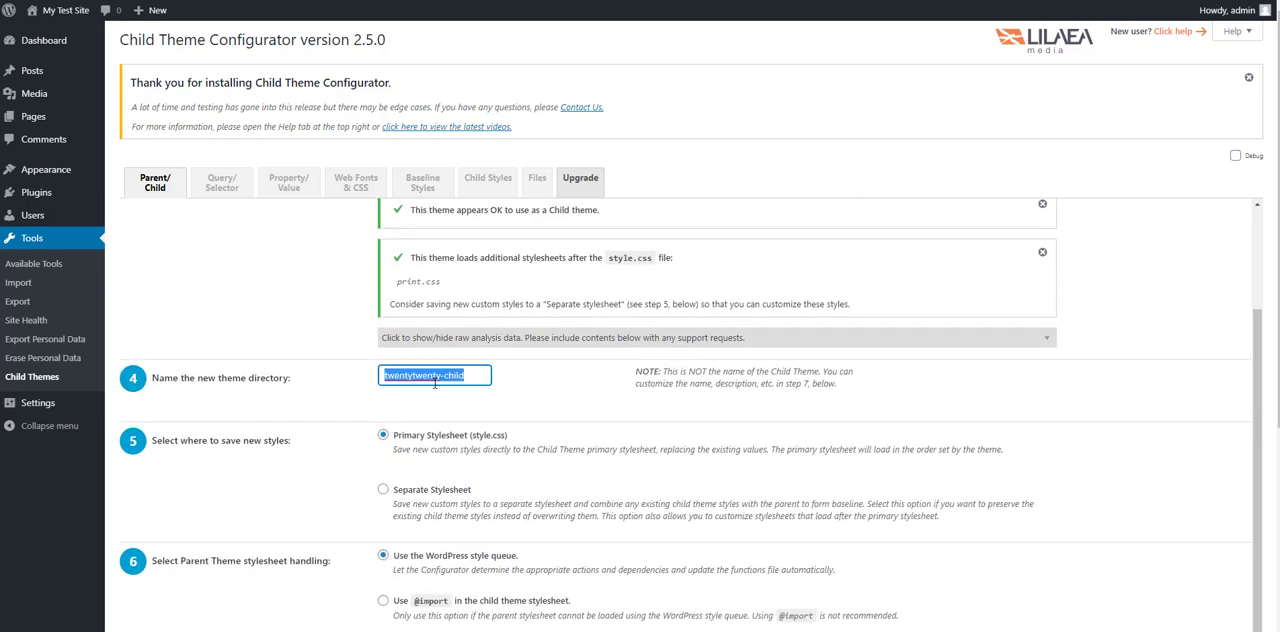
type("TestFrom Child Theme")
scroll(434, 378, "down", 3)
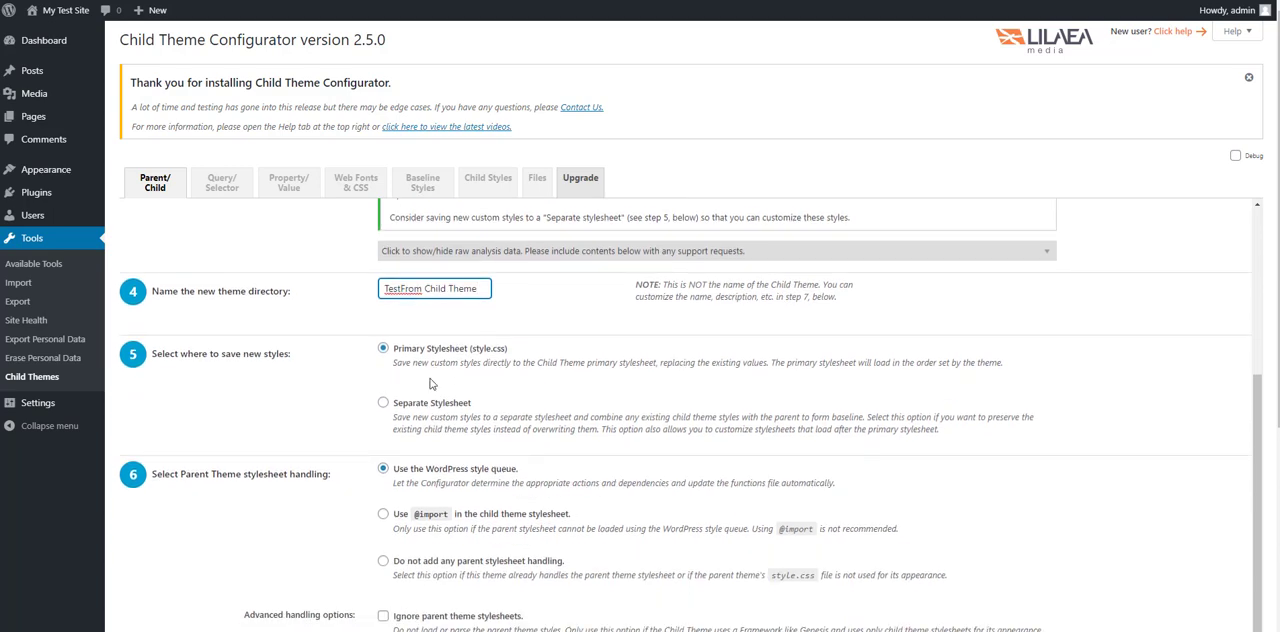
Step: Enable copying menus, widgets and Customizer settings from the parent theme, and create the new child theme
scroll(432, 383, "down", 2)
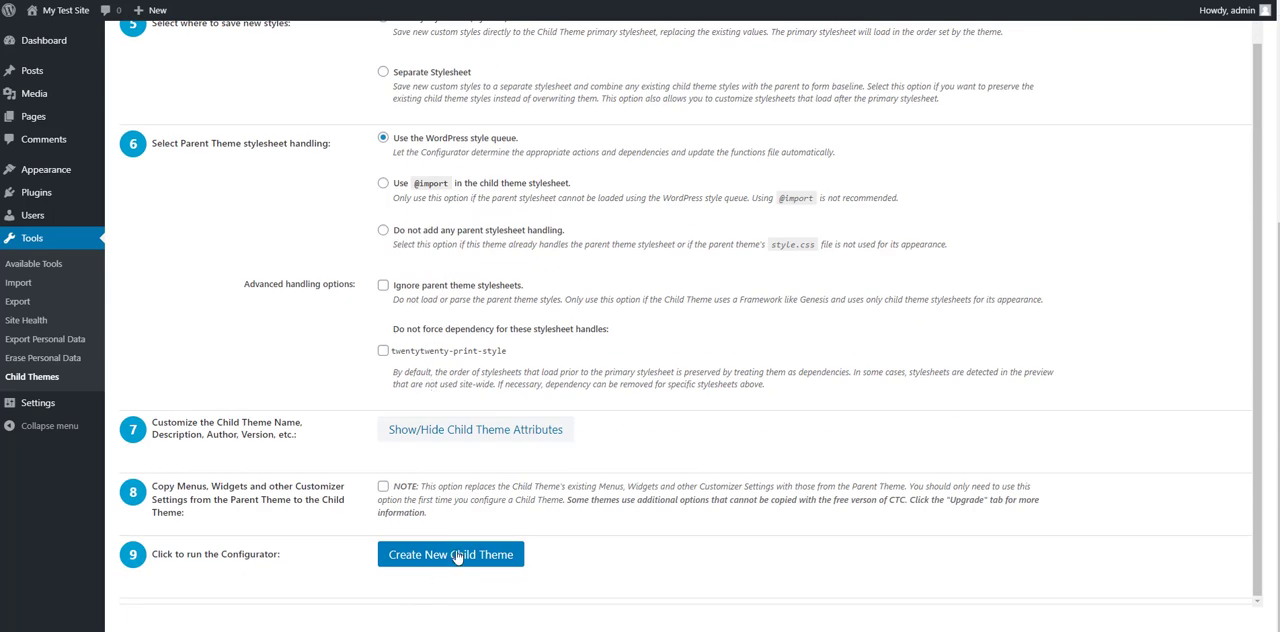
left_click(383, 487)
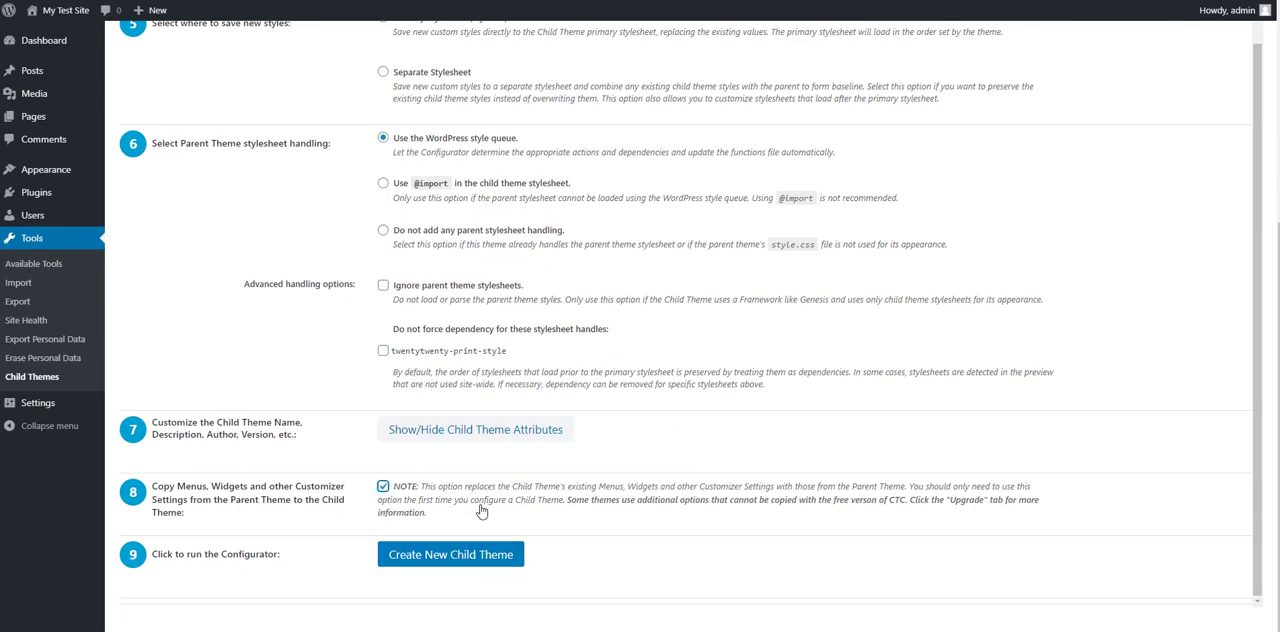
left_click(460, 563)
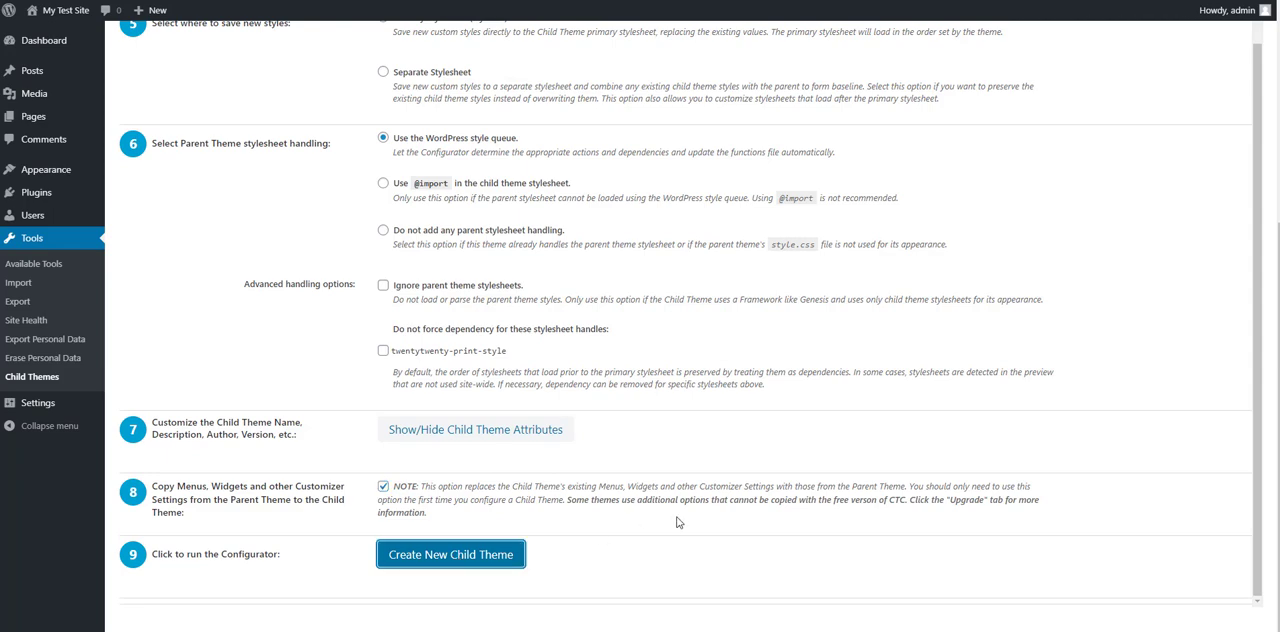
left_click(480, 441)
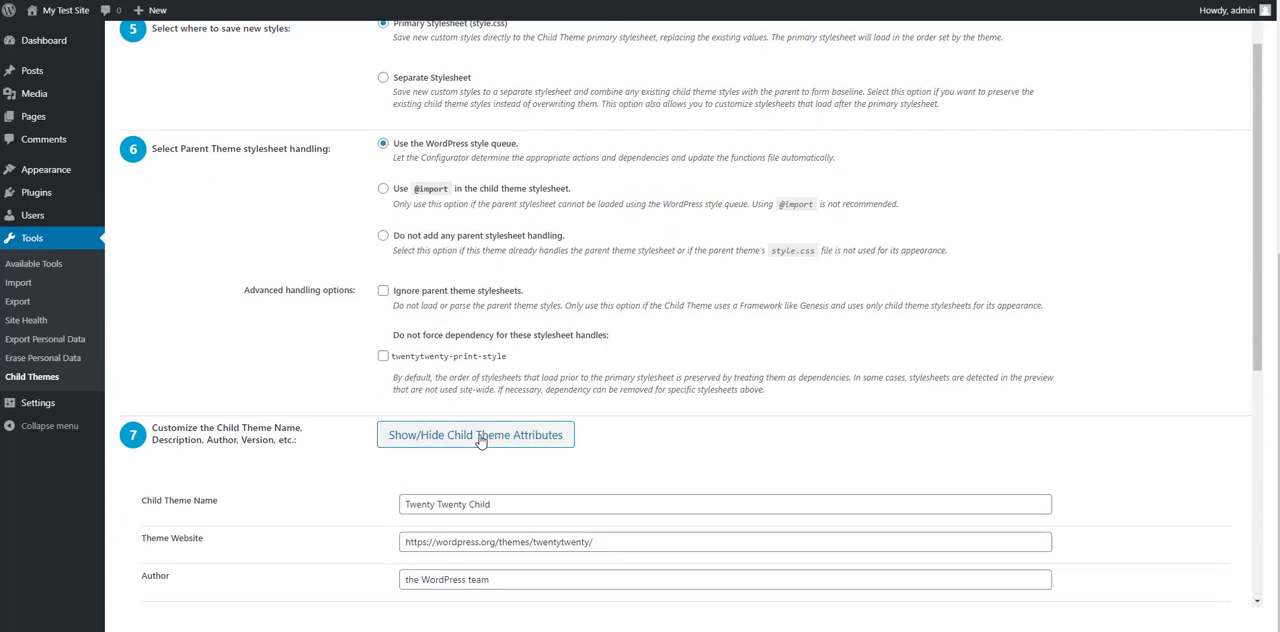
scroll(437, 367, "down", 3)
left_click(487, 168)
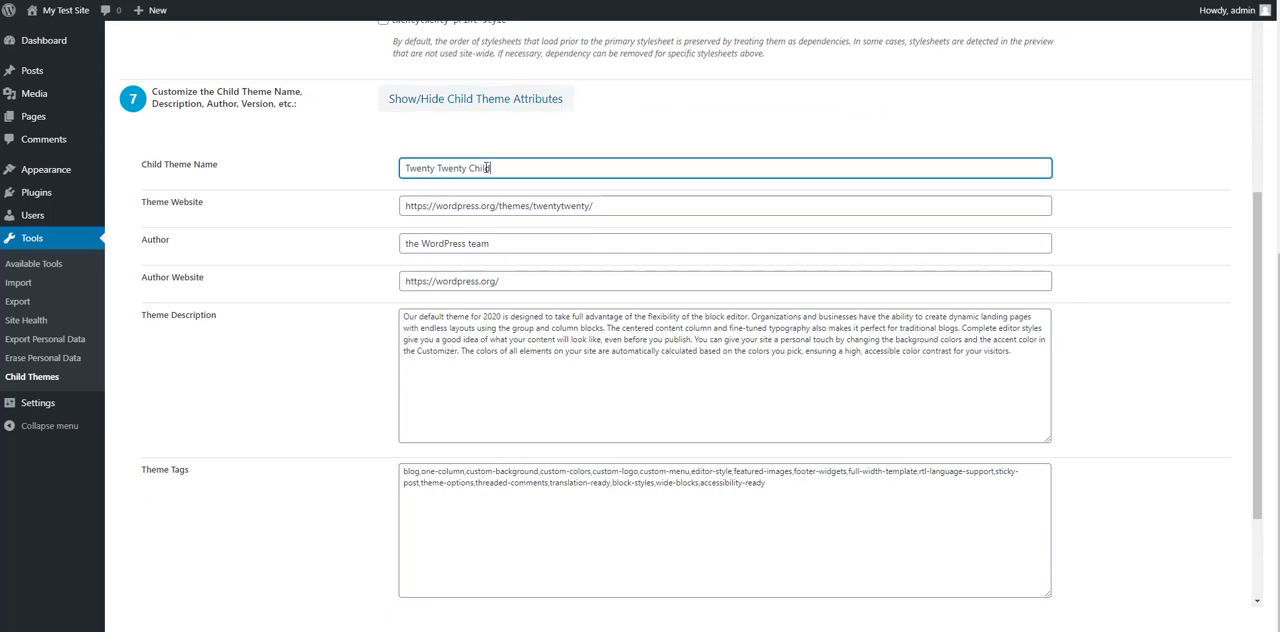
key("Tab")
key("Tab")
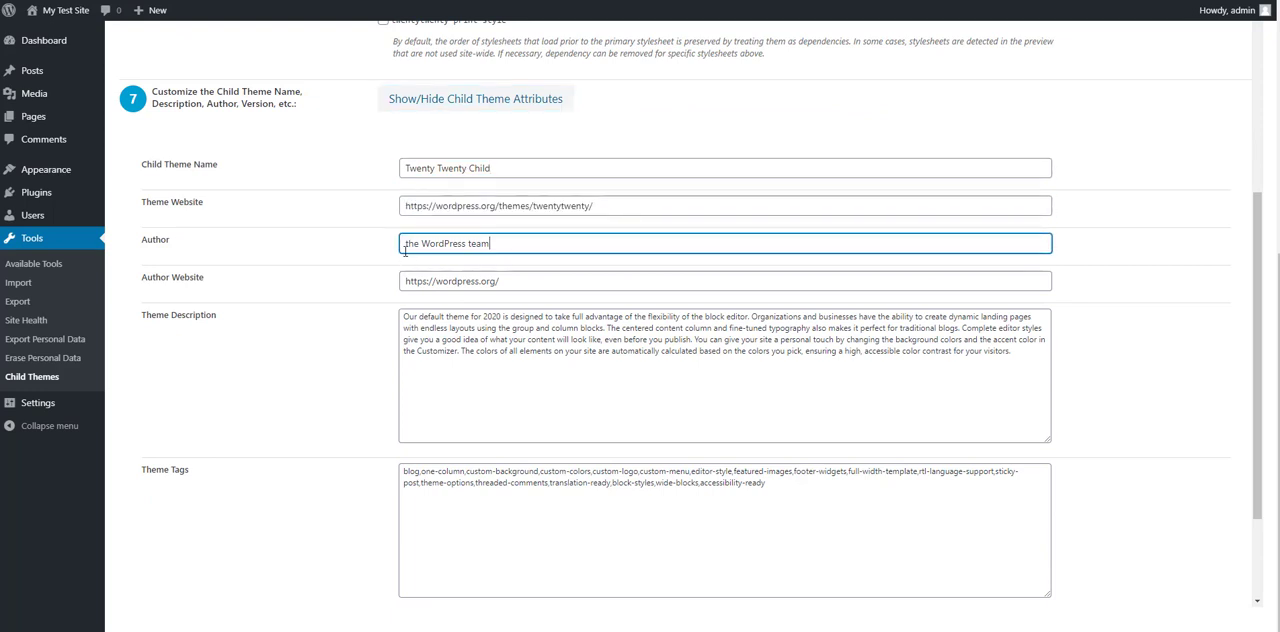
left_click(410, 244)
key("BackSpace")
type("T")
key("Tab")
key("shift+Tab")
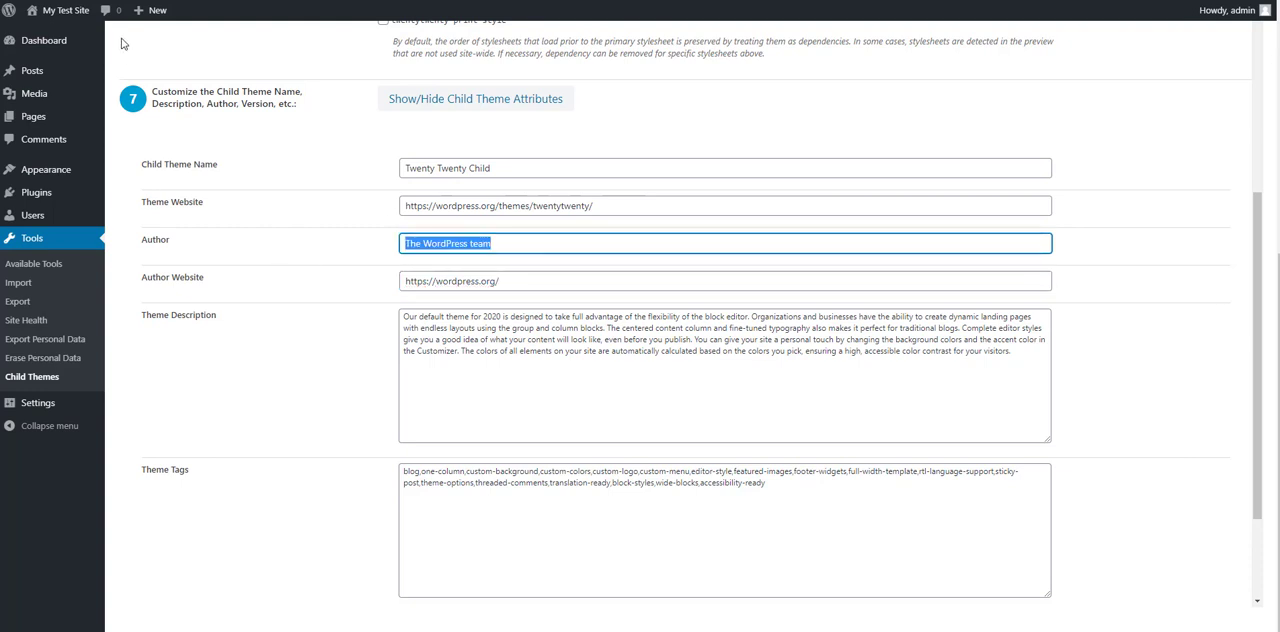
type("Test From")
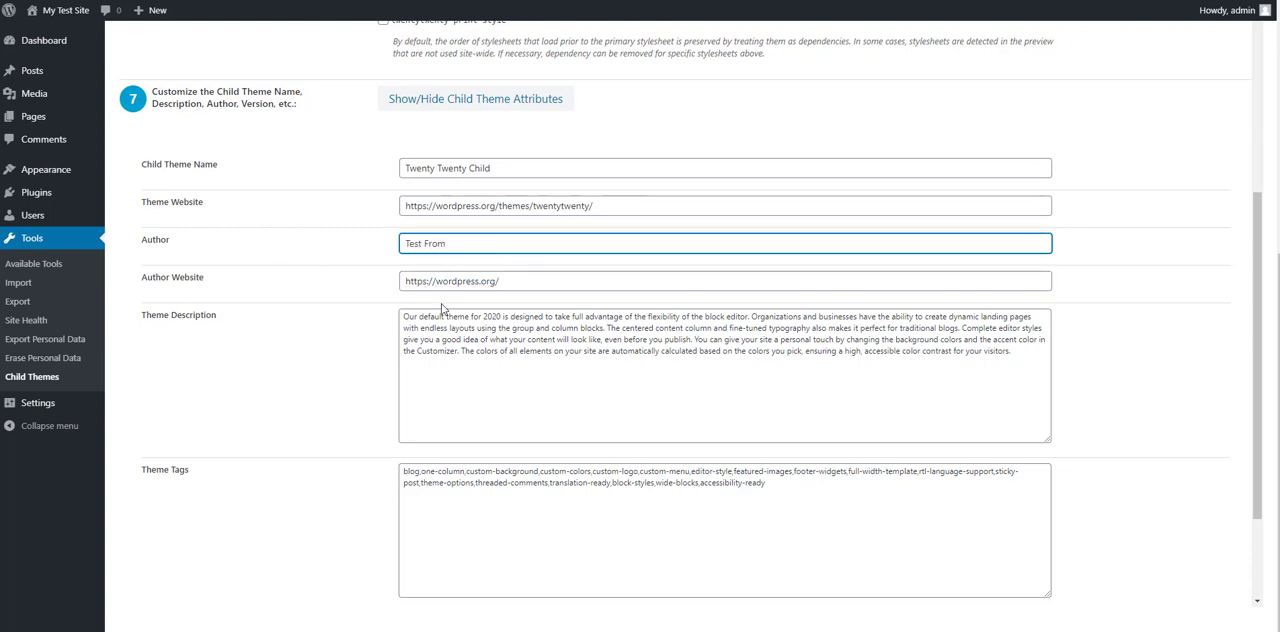
key("BackSpace")
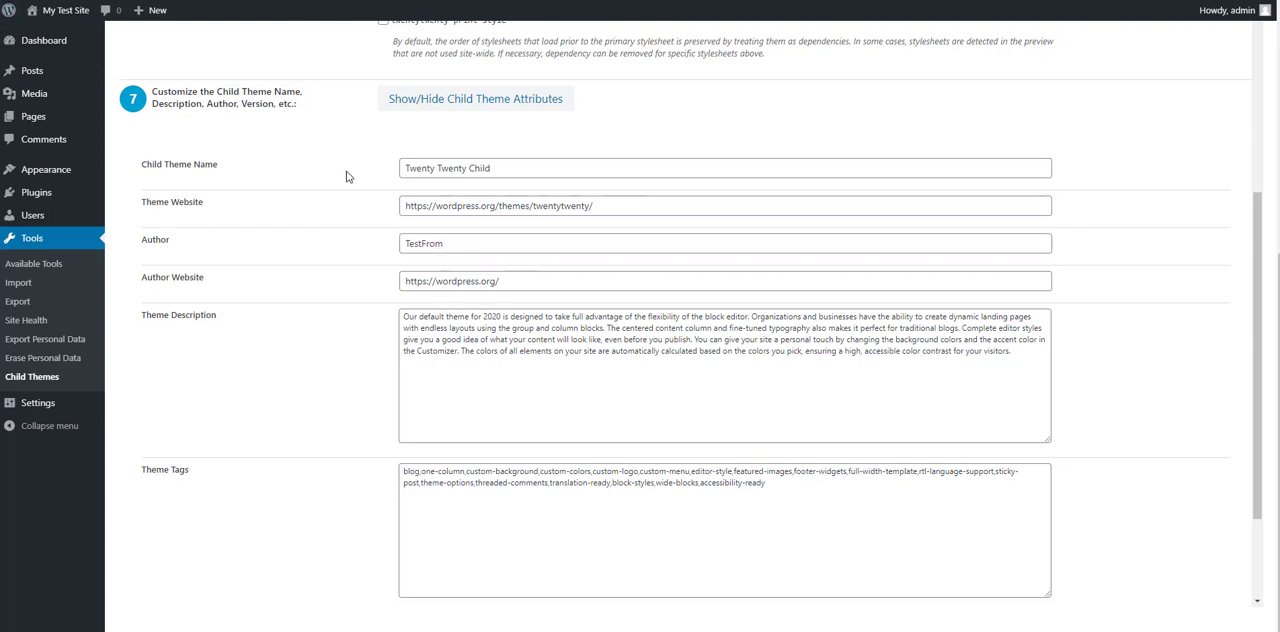
left_click_drag(524, 280, 170, 290)
type("http://testfrom.xyz/")
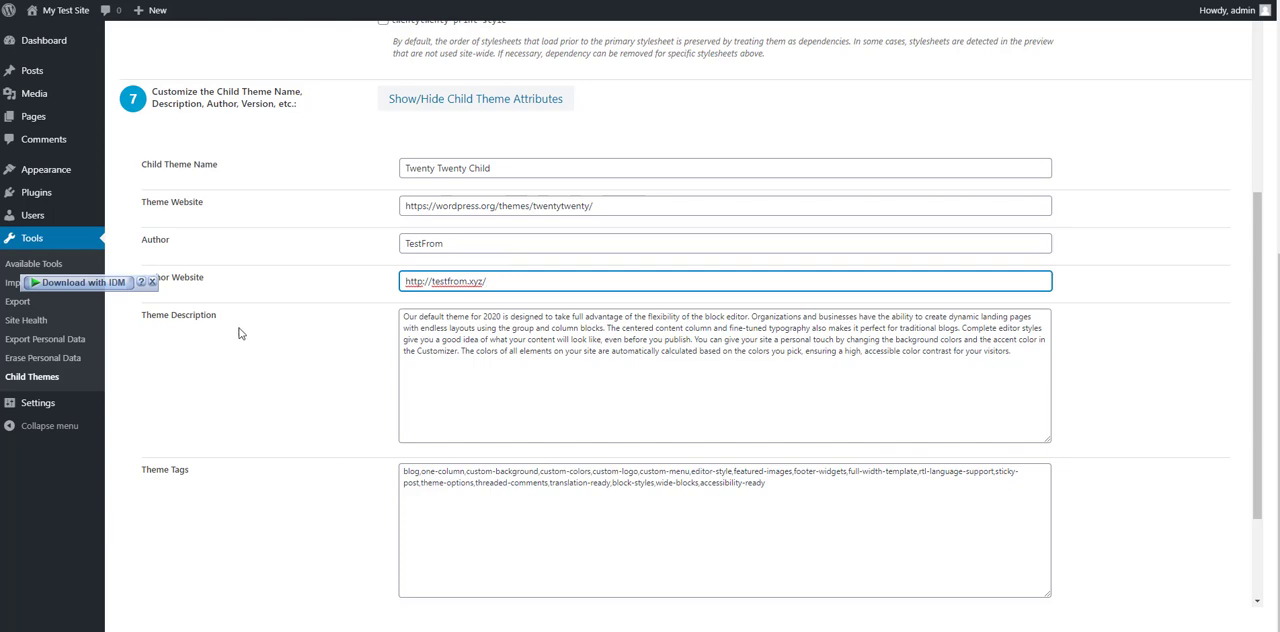
left_click(688, 367)
key("ctrl+a")
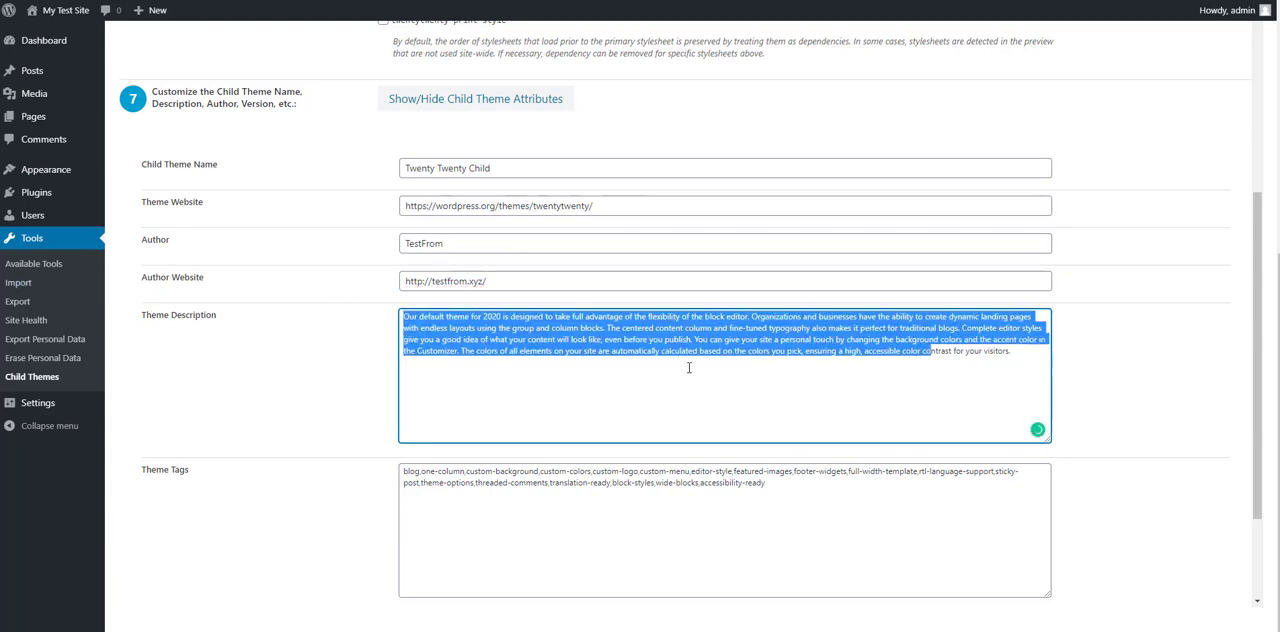
left_click(443, 509)
key("ctrl+a")
scroll(443, 509, "down", 2)
Step: Change the child theme name to "TestFrom Child"
scroll(565, 410, "up", 3)
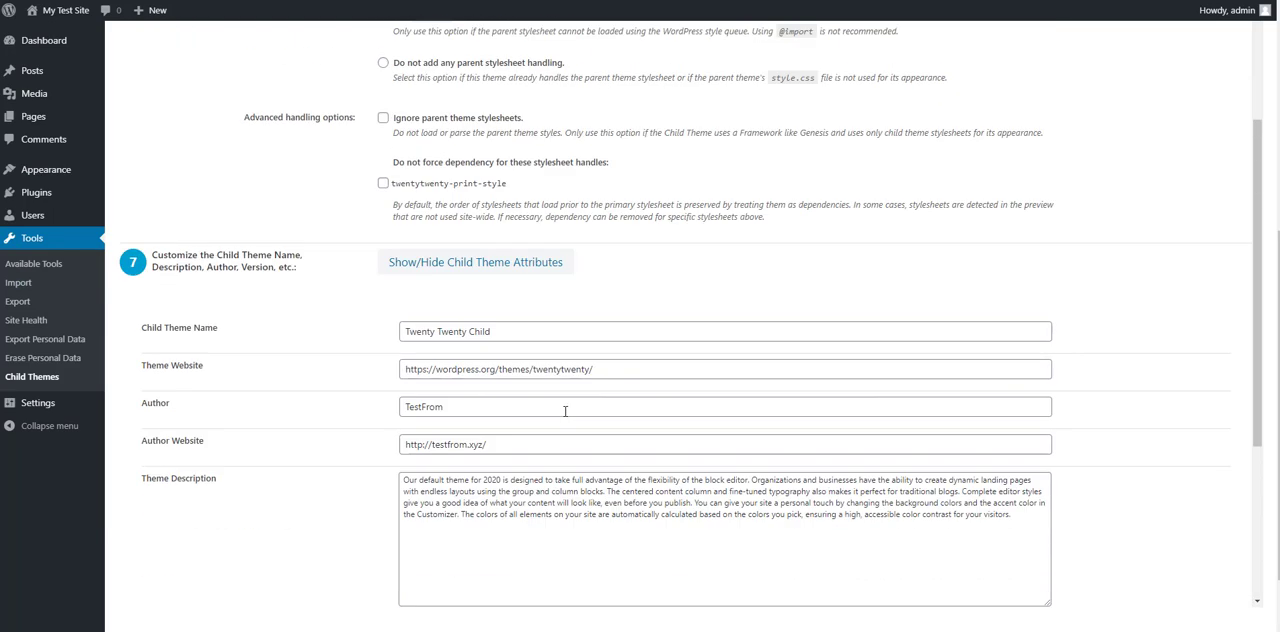
left_click(472, 332)
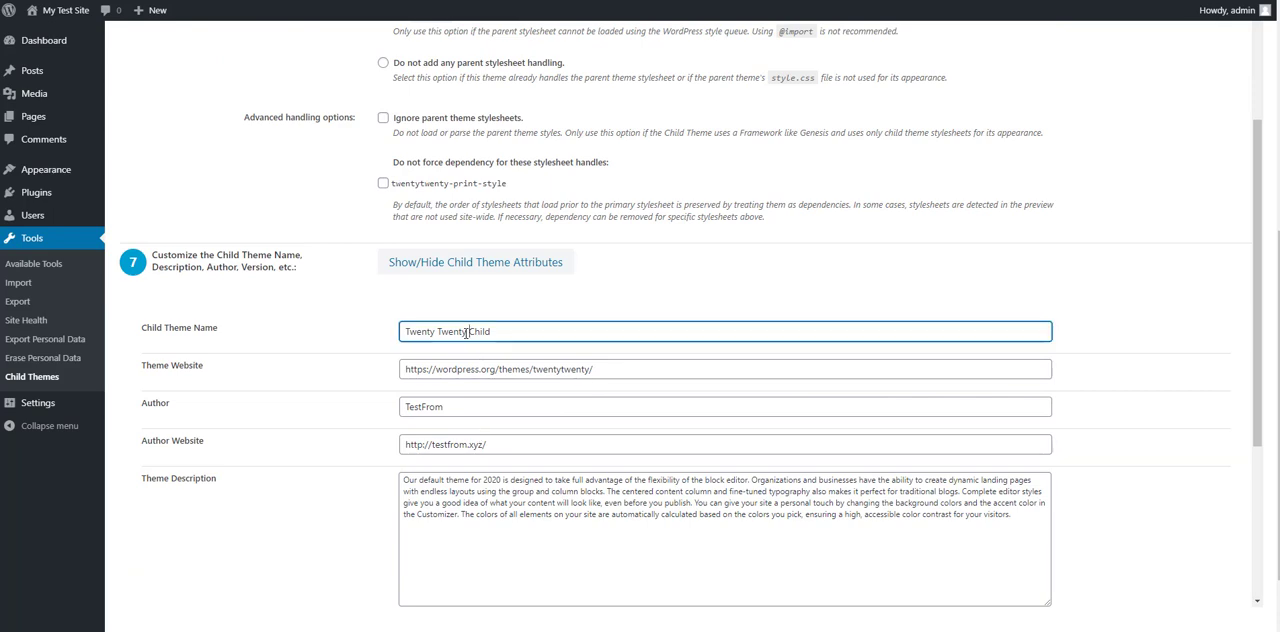
double_click(460, 408)
key("ctrl+c")
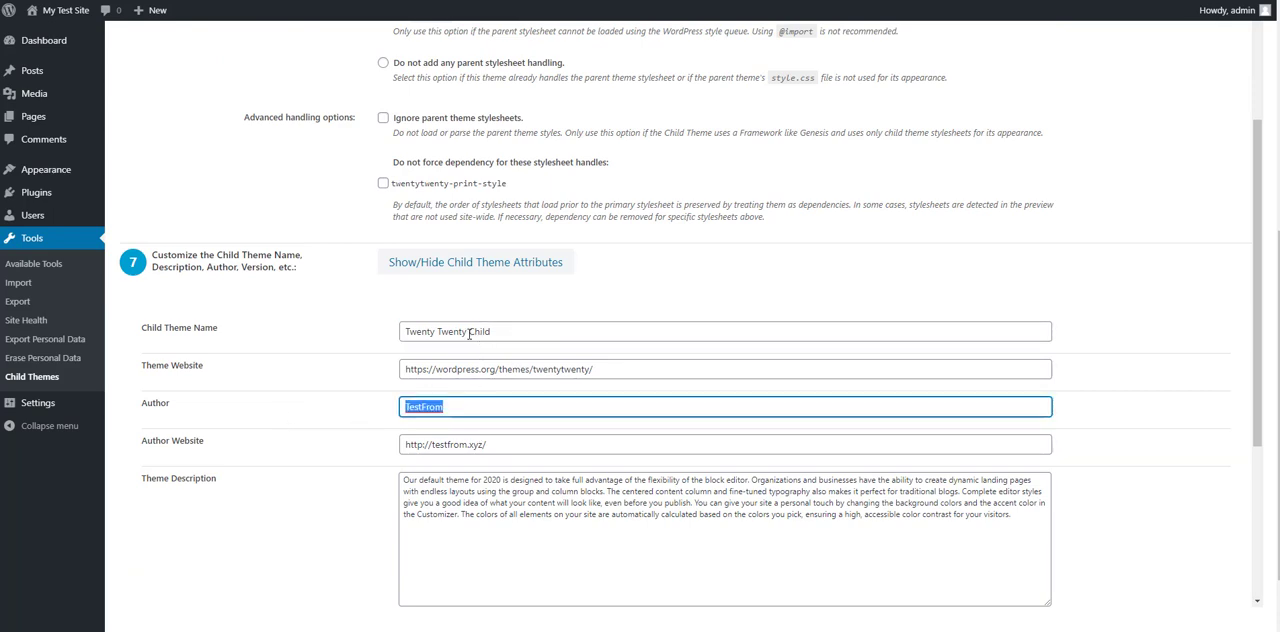
left_click_drag(469, 332, 404, 332)
key("ctrl+v")
Step: Check the remaining child theme attributes and run the configurator to apply them to the child theme
scroll(600, 390, "down", 3)
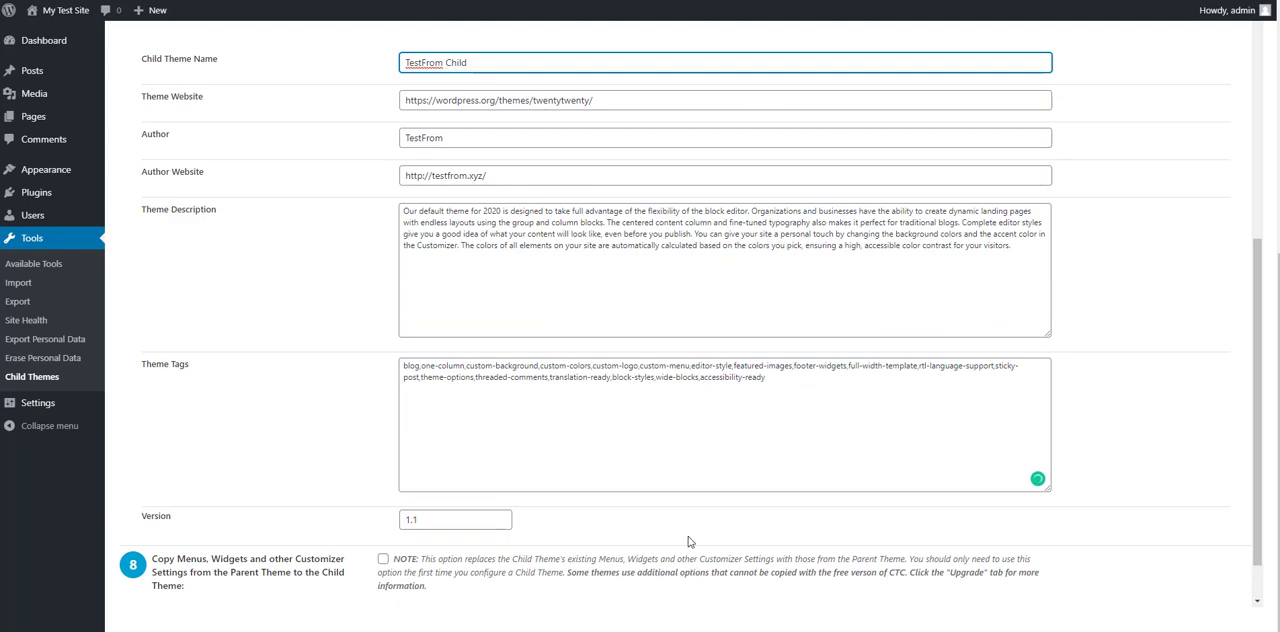
scroll(688, 541, "down", 2)
left_click(502, 364)
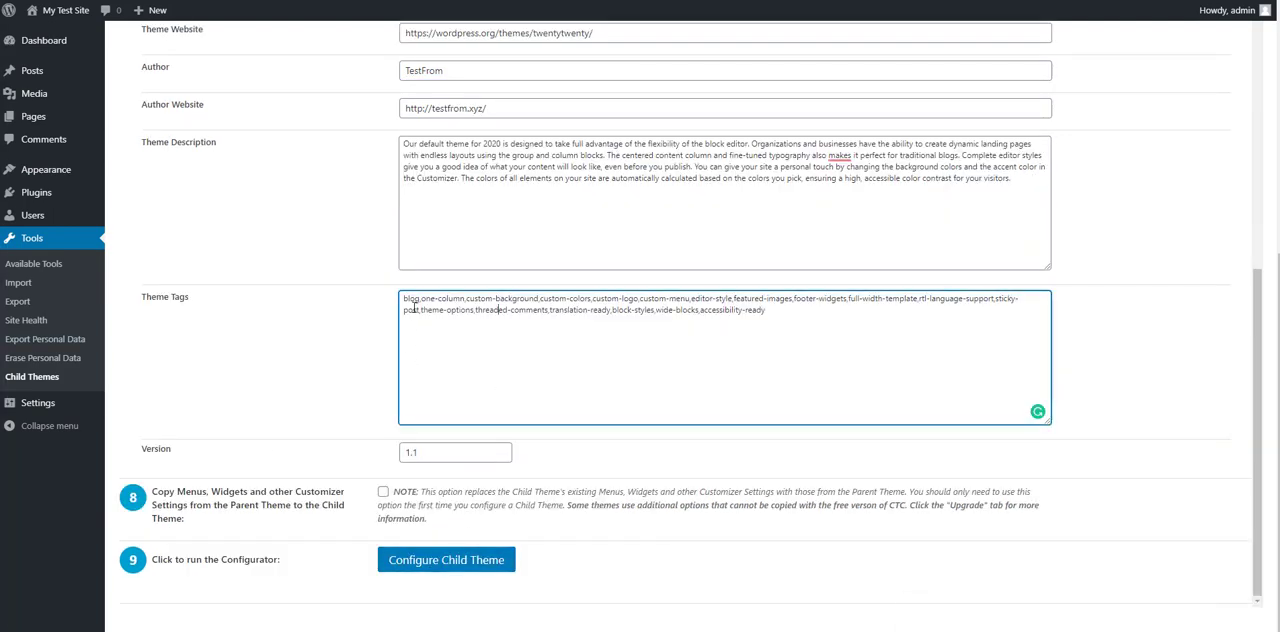
scroll(406, 294, "up", 3)
scroll(457, 500, "down", 3)
left_click(455, 560)
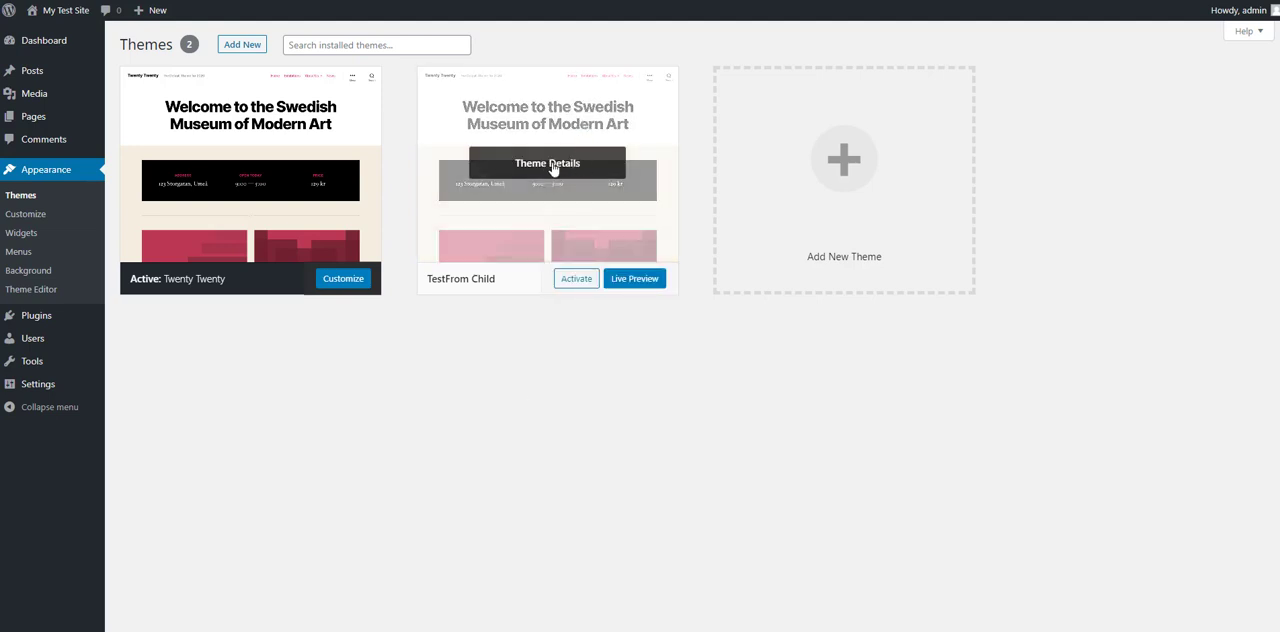
Step: Deactivate the Child Theme Configurator plugin and delete it together with its data
left_click(134, 318)
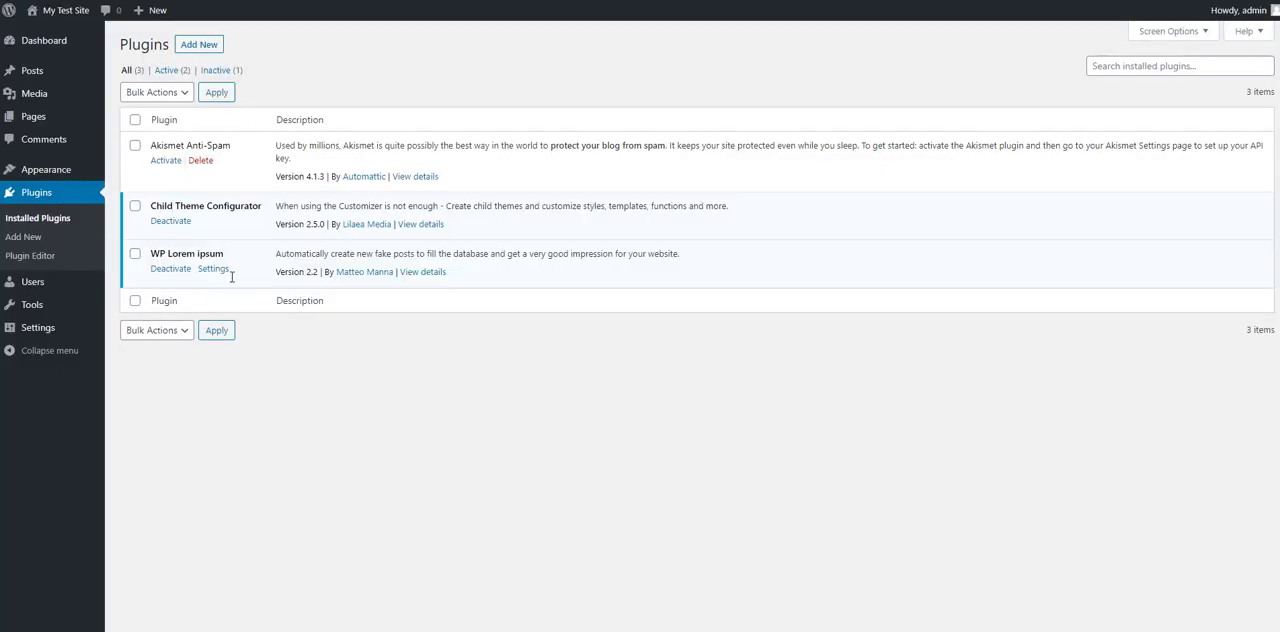
left_click(174, 222)
left_click(200, 261)
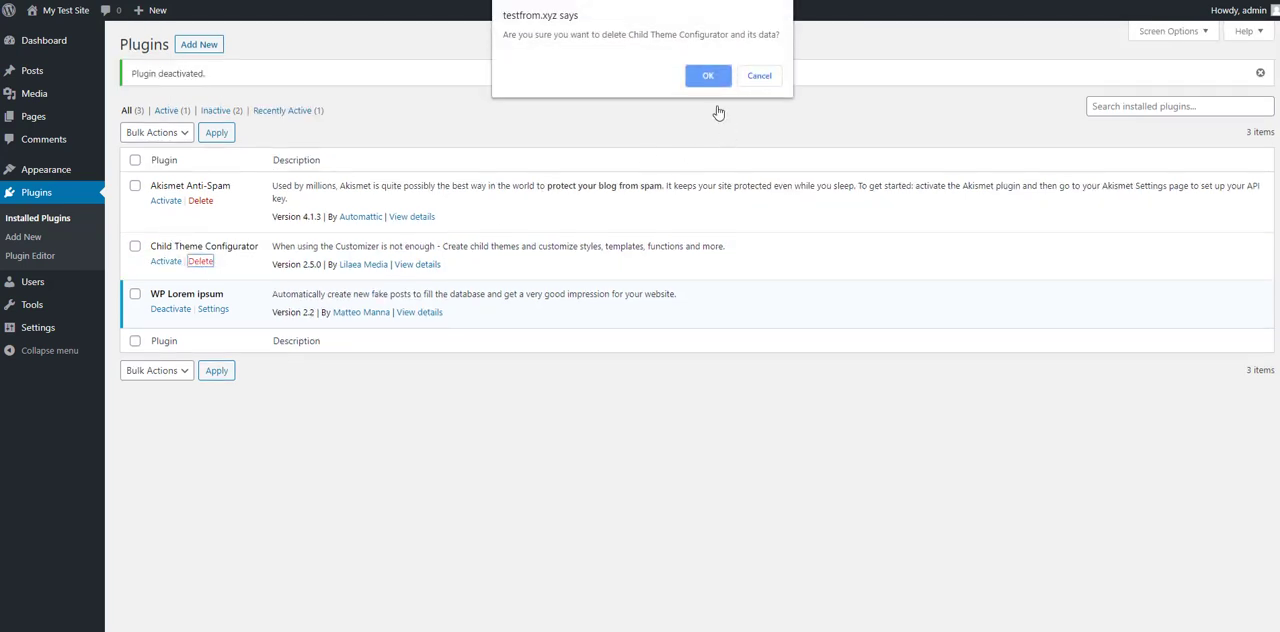
left_click(704, 82)
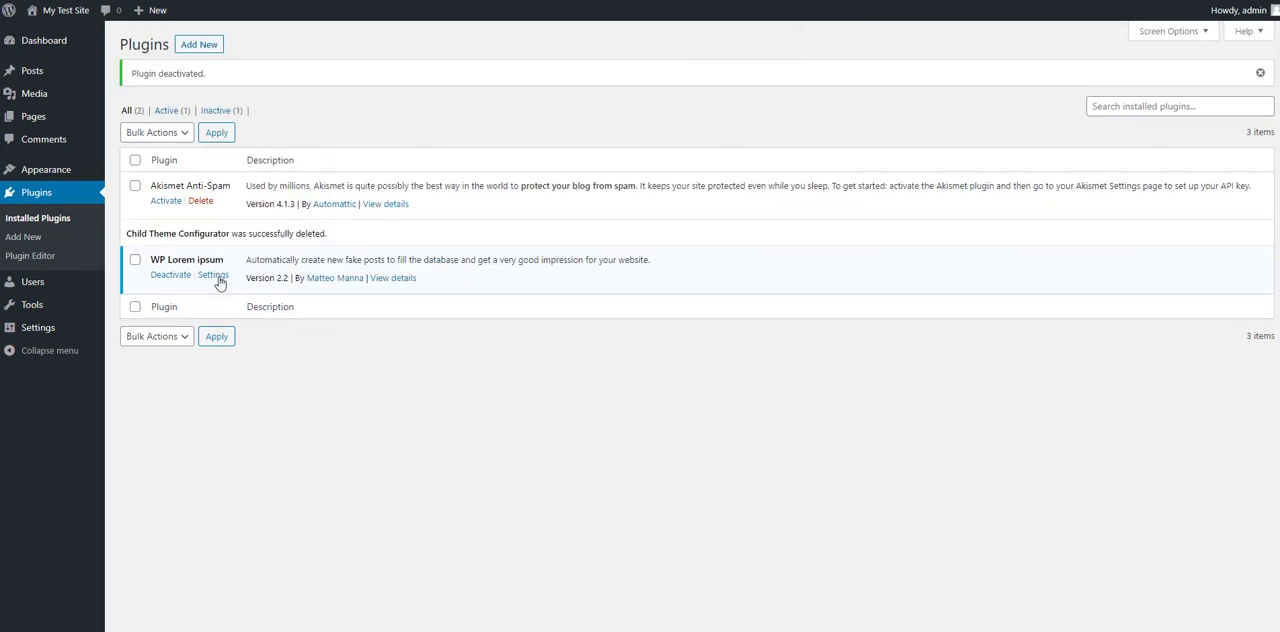
Step: Deactivate the WP Lorem ipsum plugin and return to the installed themes overview
left_click(162, 276)
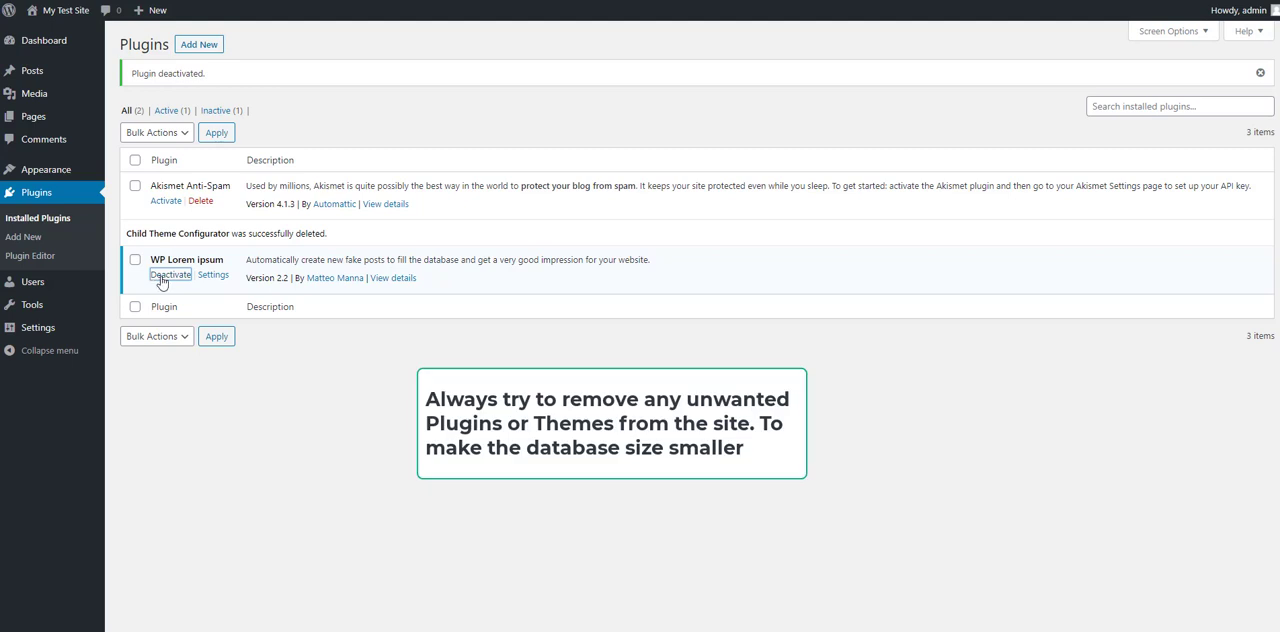
mouse_move(46, 170)
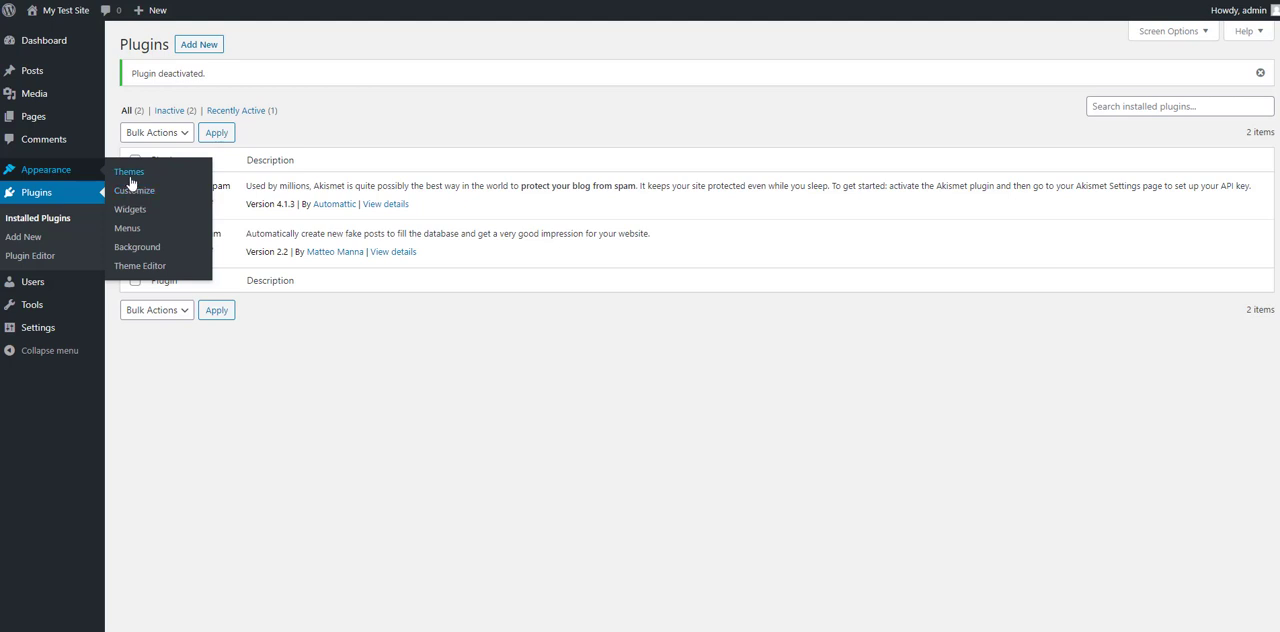
left_click(130, 180)
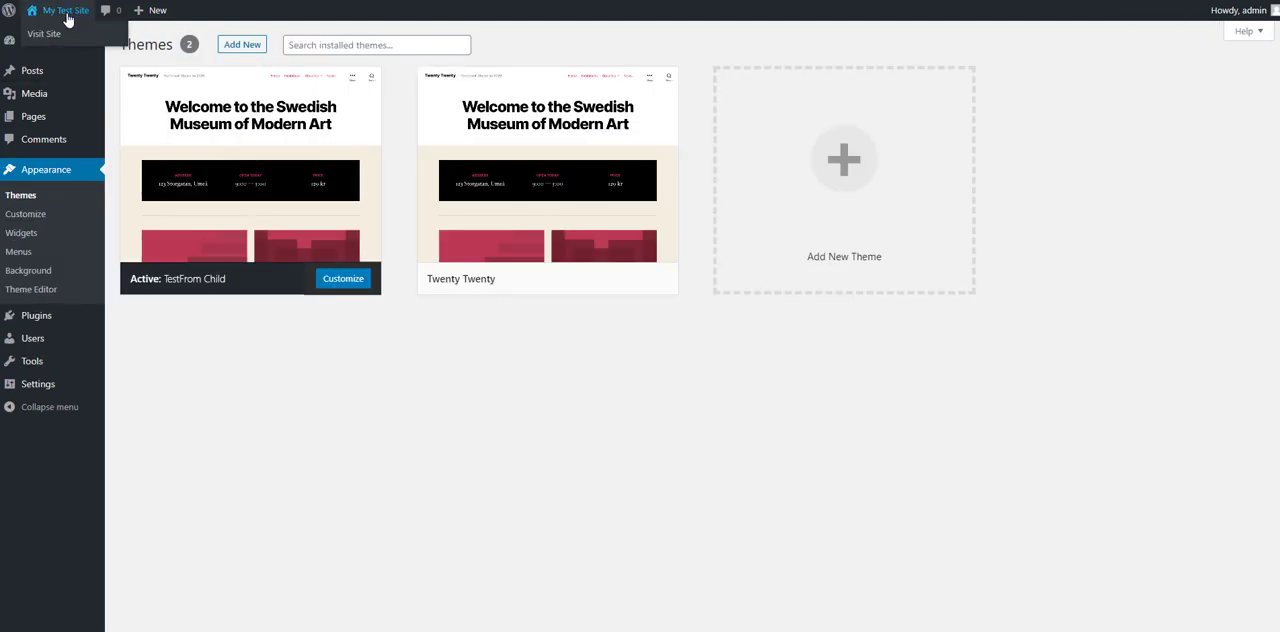